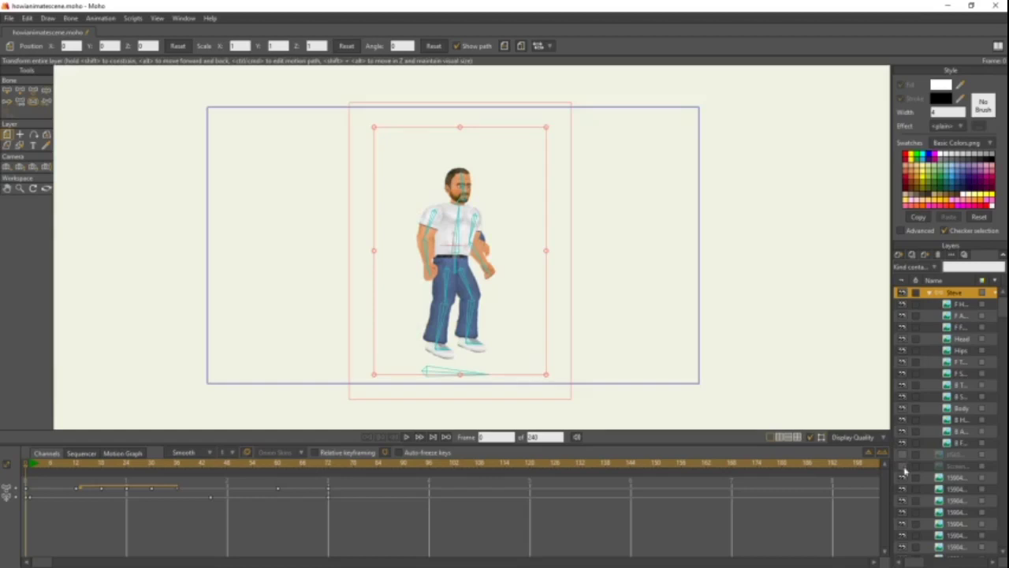
# - Toggle the visibility of the Screen layer below the Steve group to identify it, then delete that layer
pyautogui.click(904, 469)
pyautogui.click(904, 468)
pyautogui.click(904, 469)
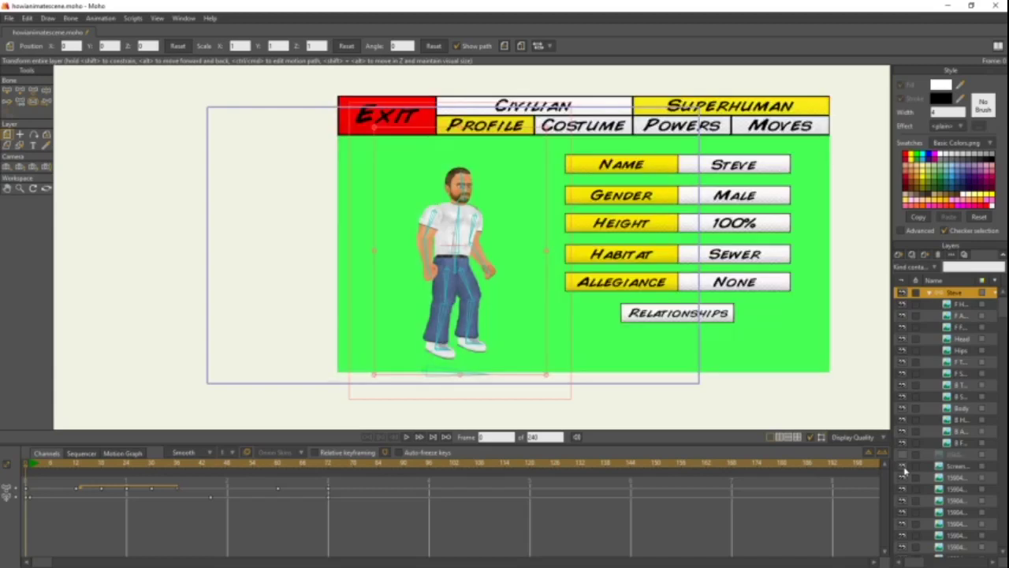
pyautogui.click(904, 468)
pyautogui.click(904, 468)
pyautogui.click(948, 466)
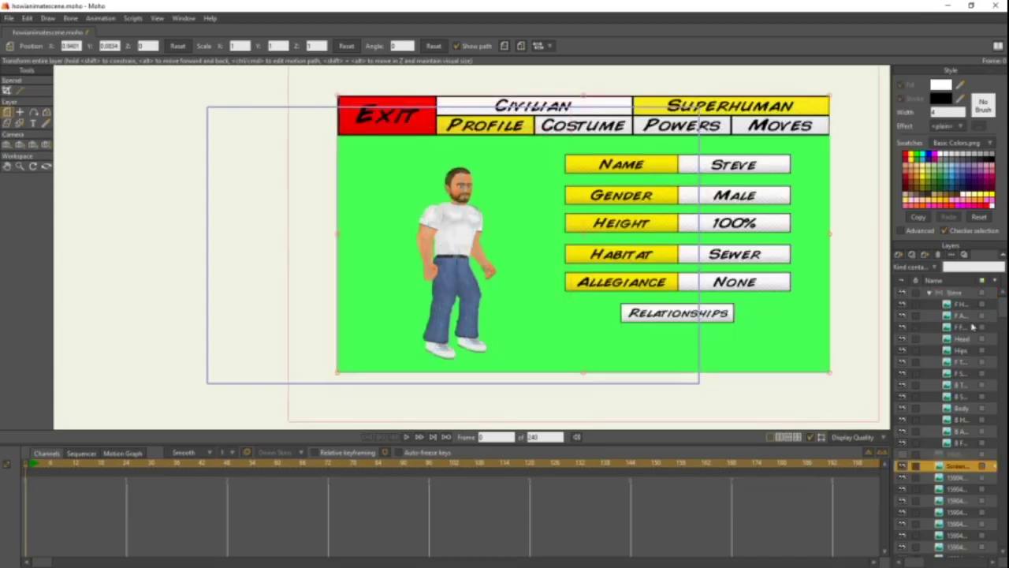
pyautogui.click(938, 255)
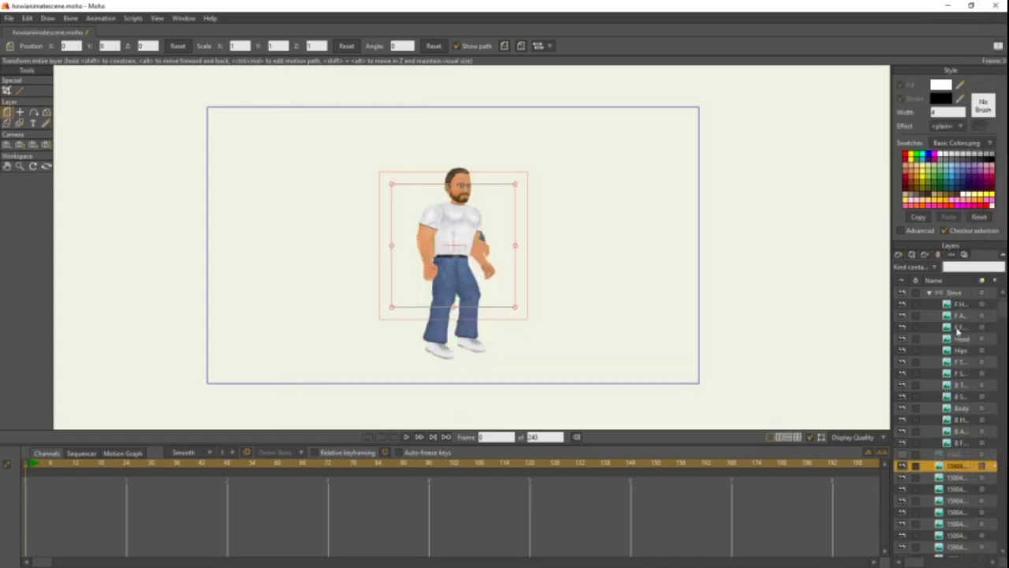
# - Select the Steve bone layer and scrub the first frames of the timeline to review its existing animation
pyautogui.click(954, 293)
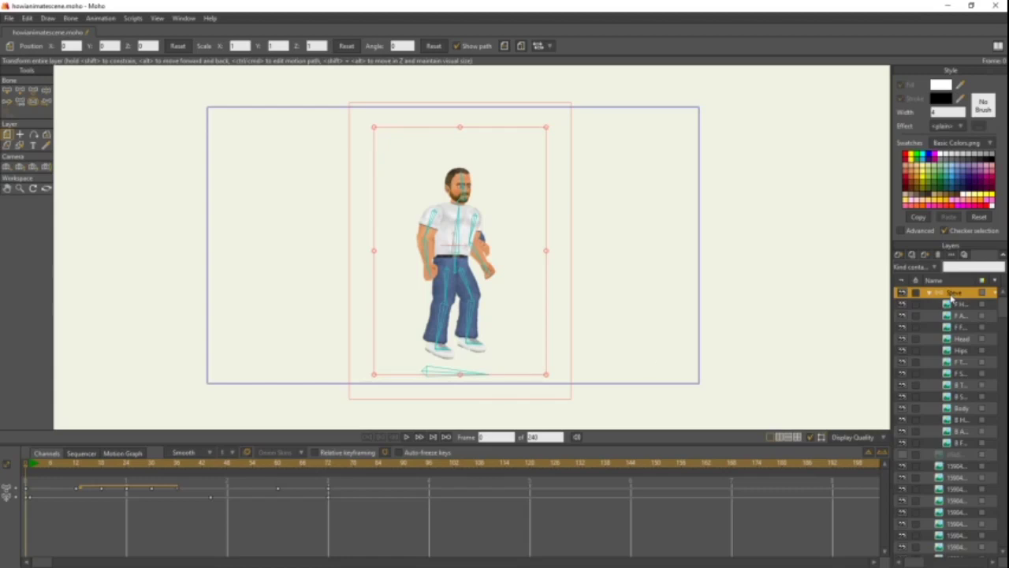
pyautogui.click(41, 466)
pyautogui.moveTo(51, 468); pyautogui.dragTo(25, 467)
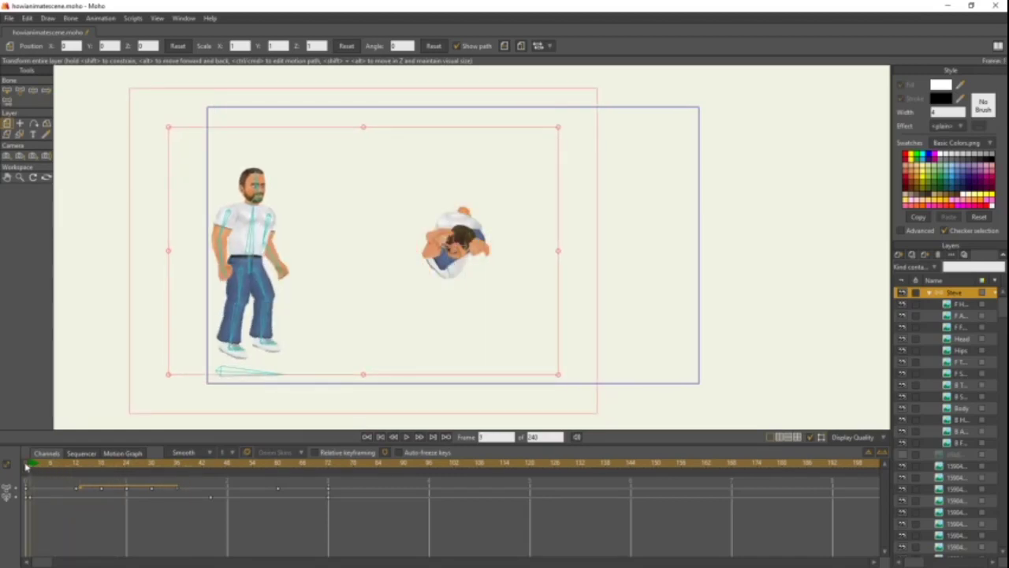
pyautogui.rightClick(954, 297)
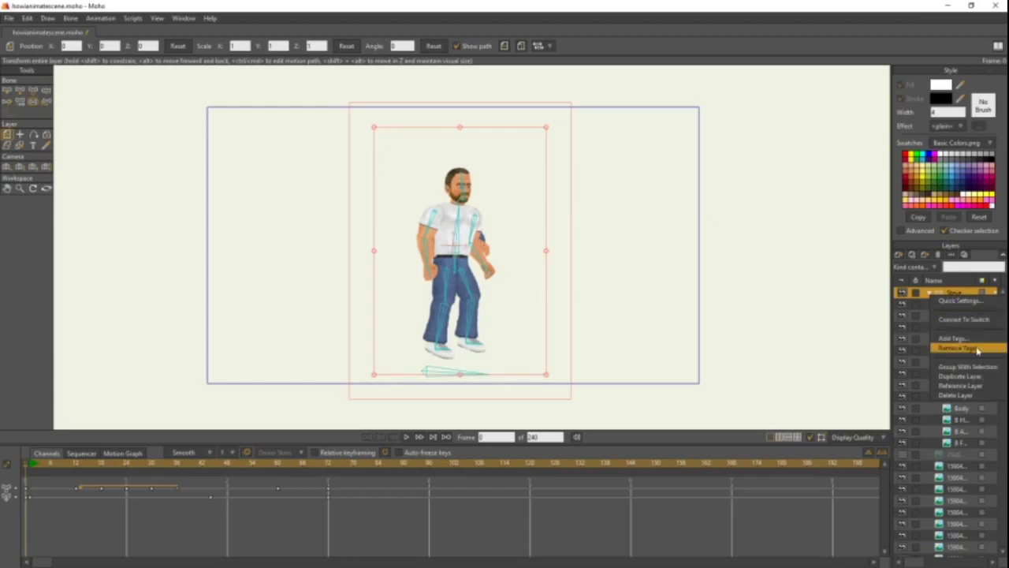
pyautogui.click(946, 293)
pyautogui.doubleClick(950, 295)
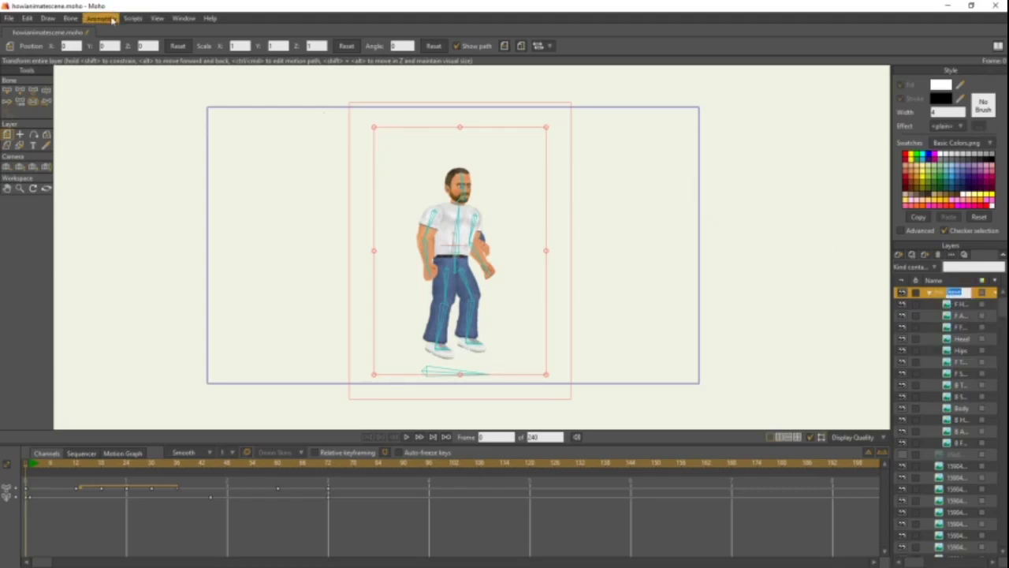
# - Clear all animation from the Steve layer, including its sub-layers, and check the early frames of the timeline
pyautogui.click(107, 18)
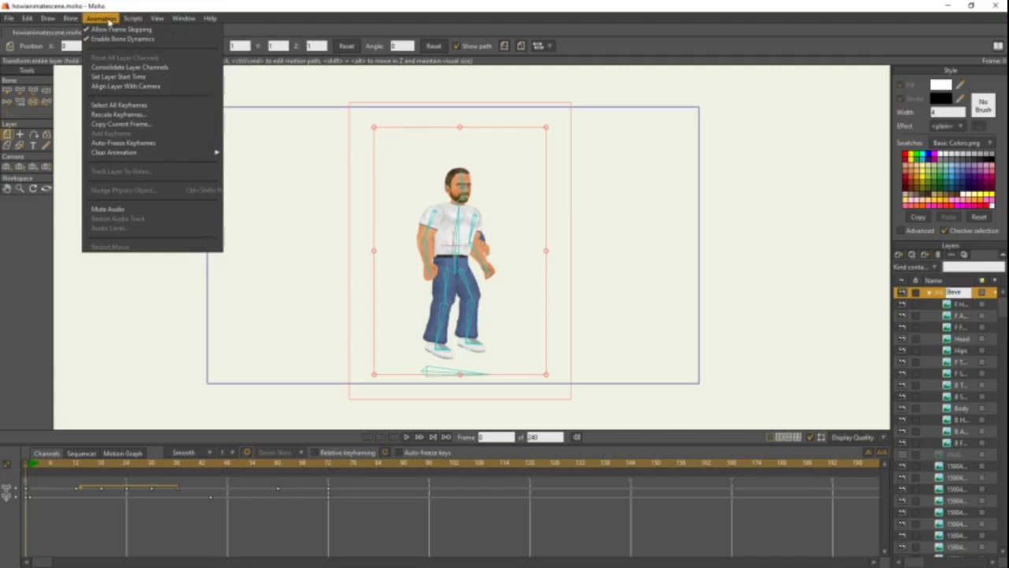
pyautogui.moveTo(156, 153)
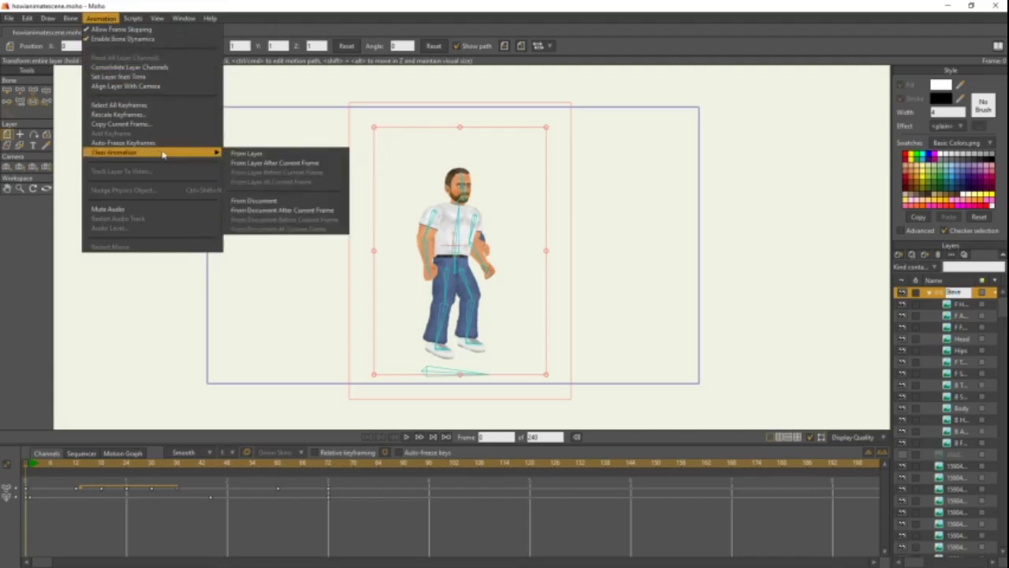
pyautogui.click(246, 156)
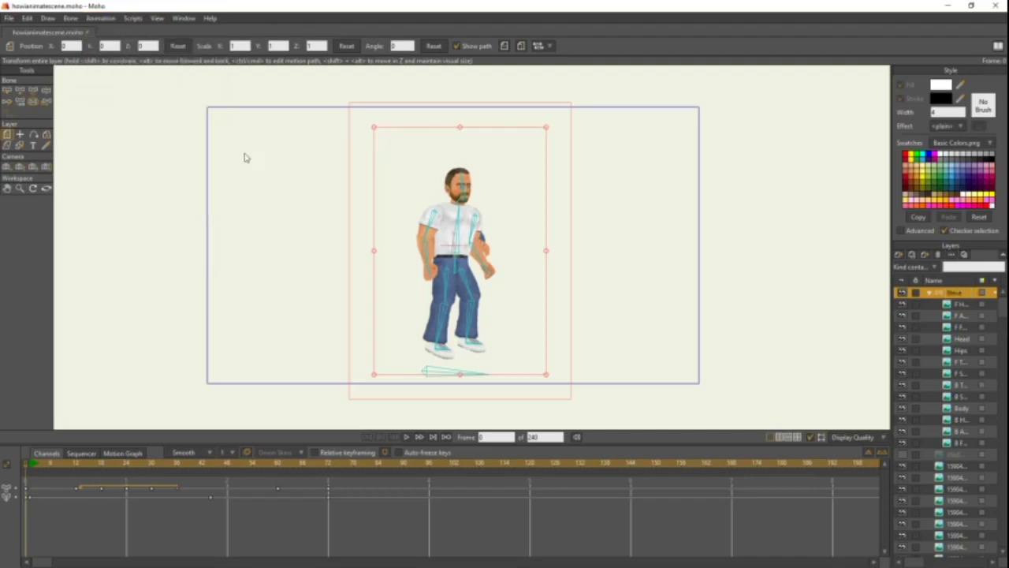
pyautogui.moveTo(978, 306)
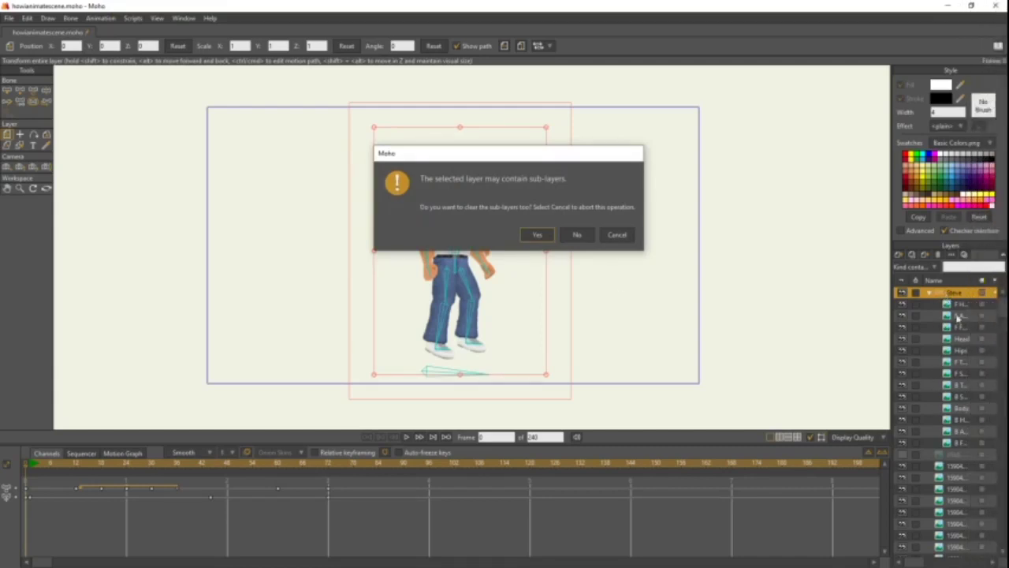
pyautogui.click(535, 236)
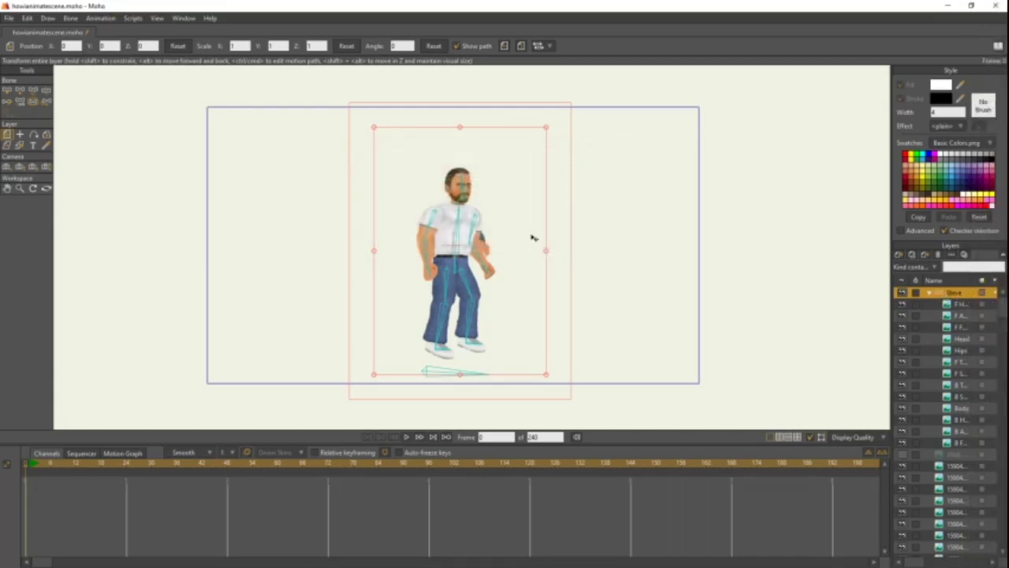
pyautogui.moveTo(95, 471); pyautogui.dragTo(21, 464)
# - Collapse the Steve group and hide it so only the loose body-part images beneath it are displayed
pyautogui.scroll(3, 547, 309)
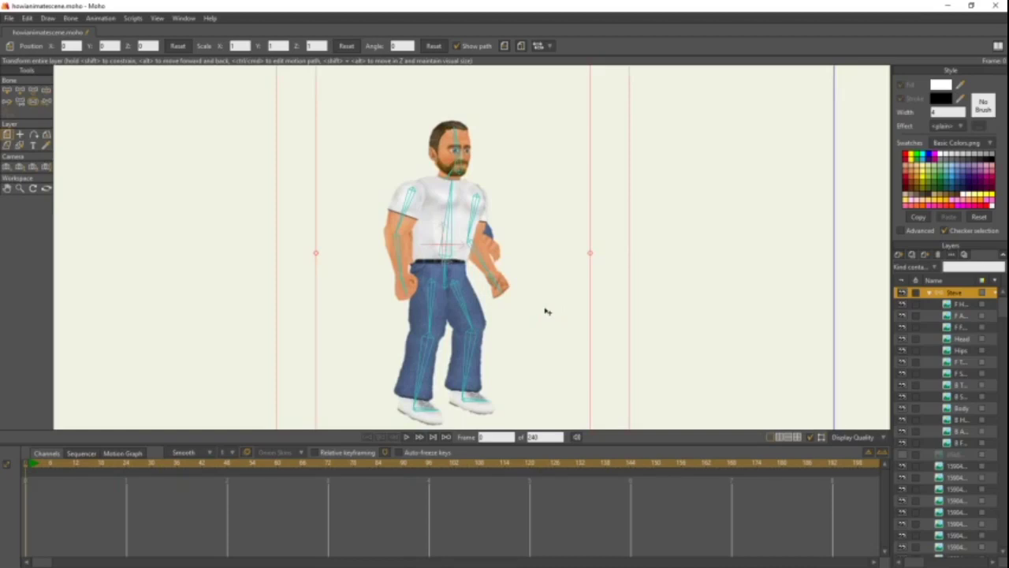
pyautogui.click(930, 294)
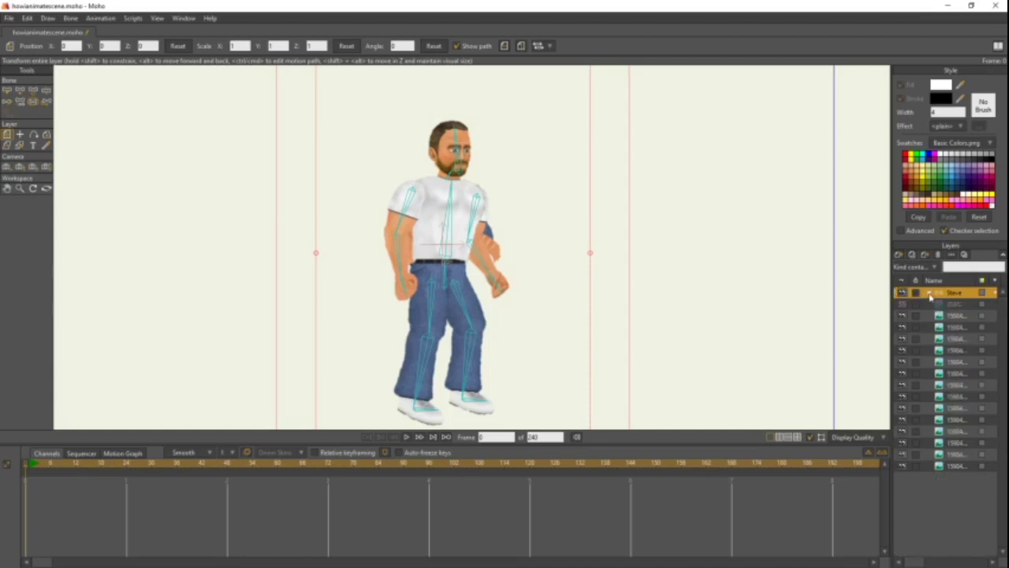
pyautogui.click(936, 316)
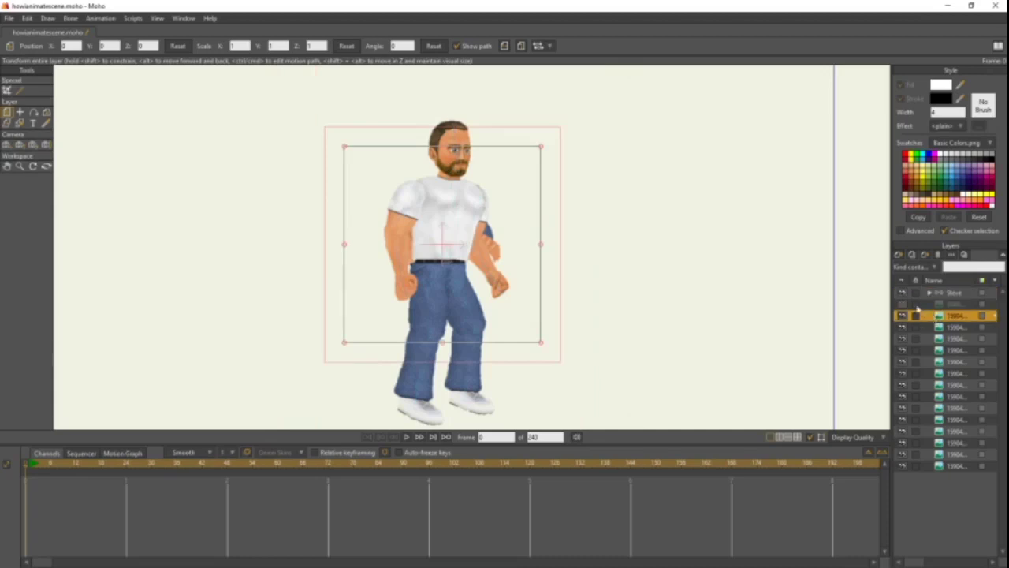
pyautogui.click(903, 293)
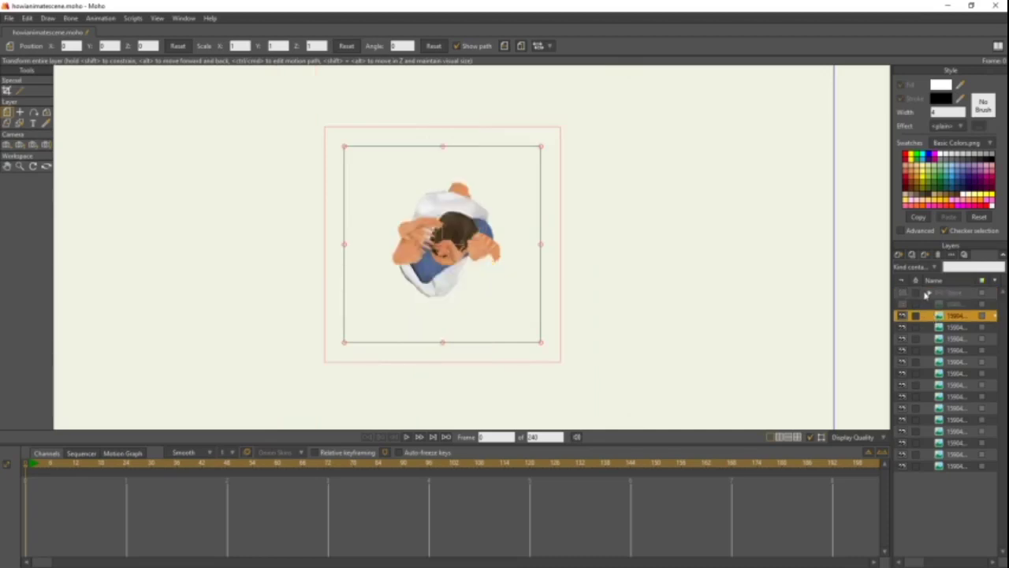
pyautogui.click(930, 293)
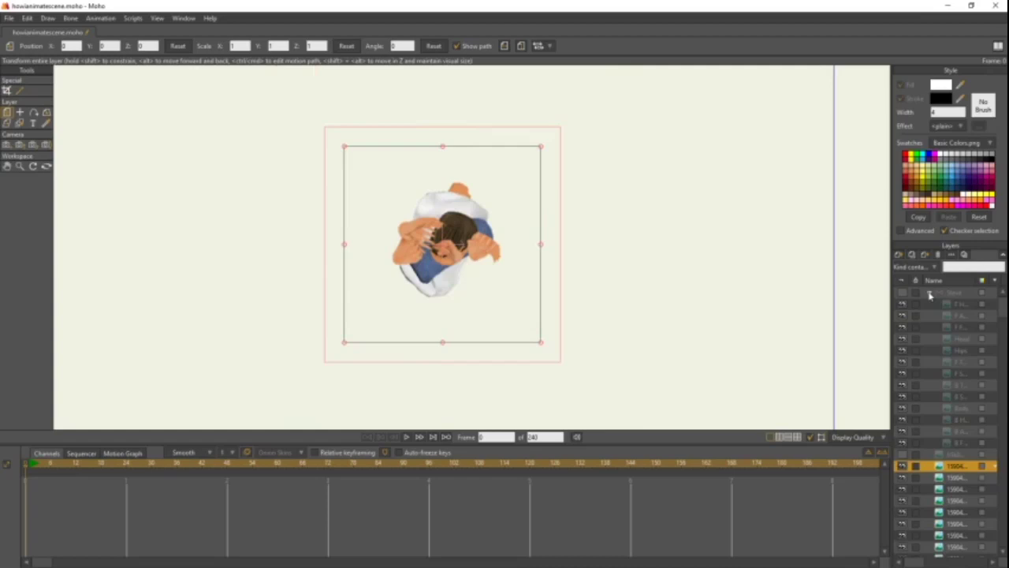
pyautogui.click(902, 293)
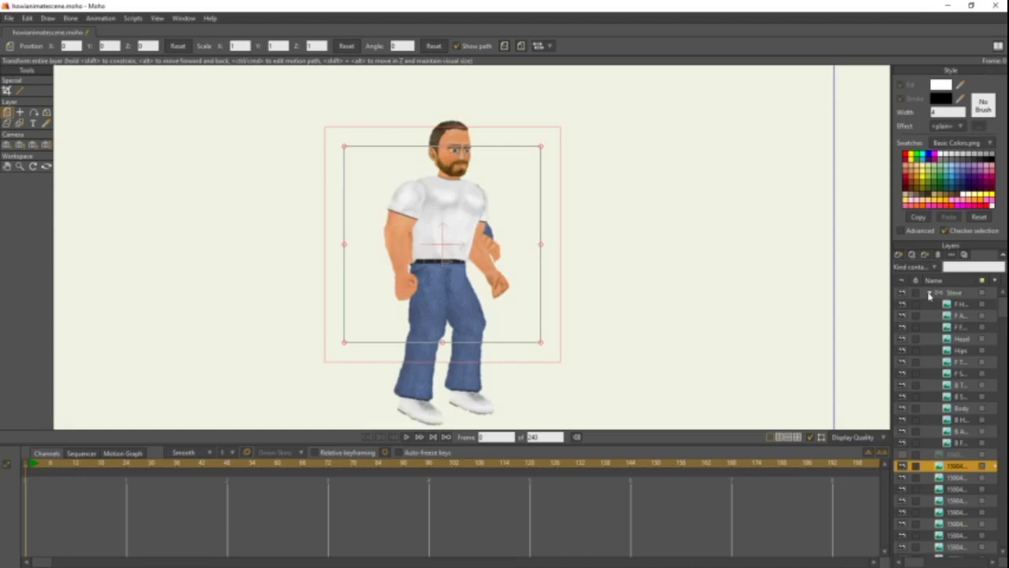
pyautogui.click(929, 293)
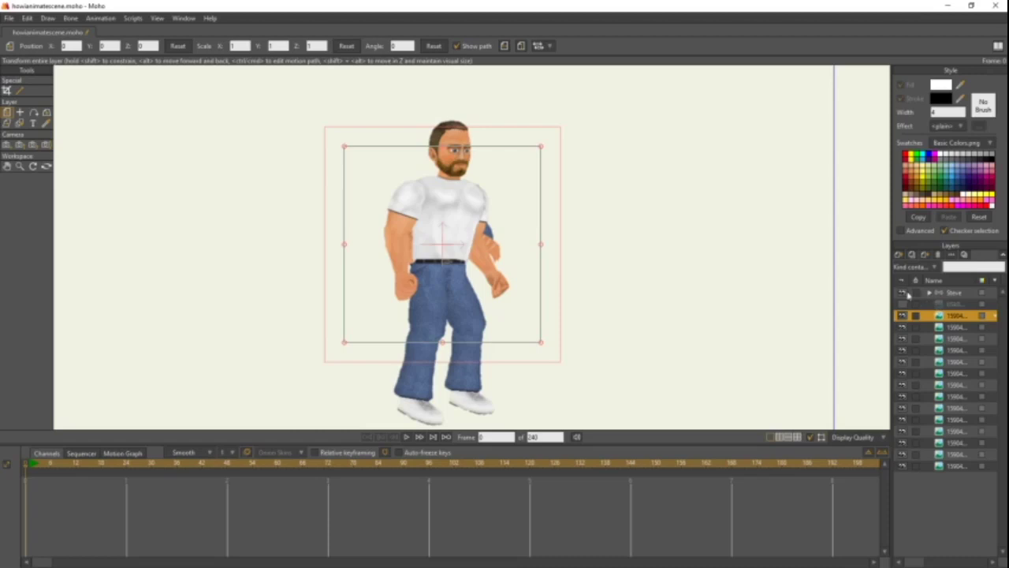
pyautogui.click(902, 293)
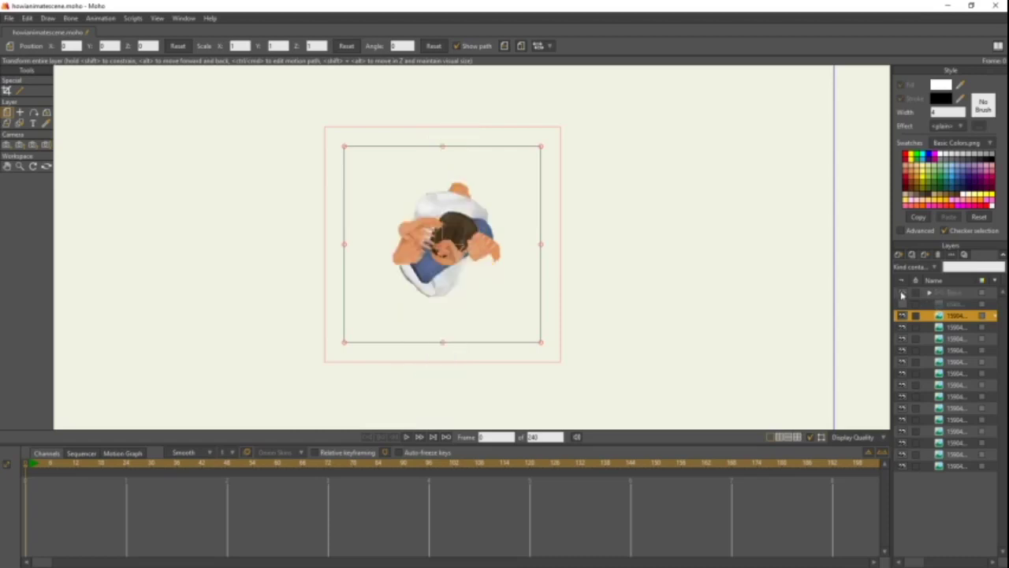
# - Hide every loose body-part image layer listed below the Steve group, from the first to the last
pyautogui.click(902, 316)
pyautogui.click(902, 317)
pyautogui.click(902, 328)
pyautogui.click(902, 316)
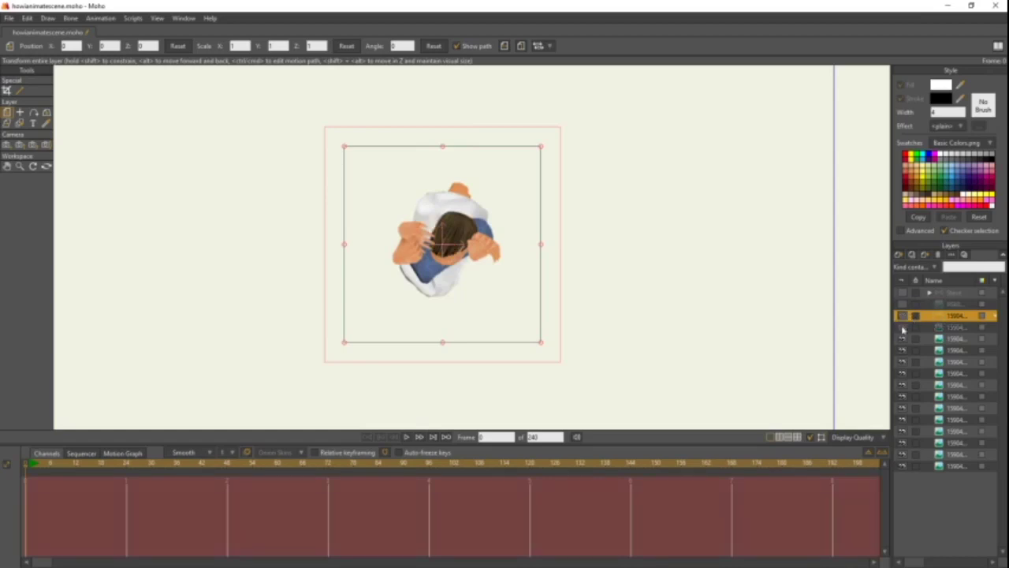
pyautogui.click(902, 339)
pyautogui.click(902, 350)
pyautogui.click(902, 362)
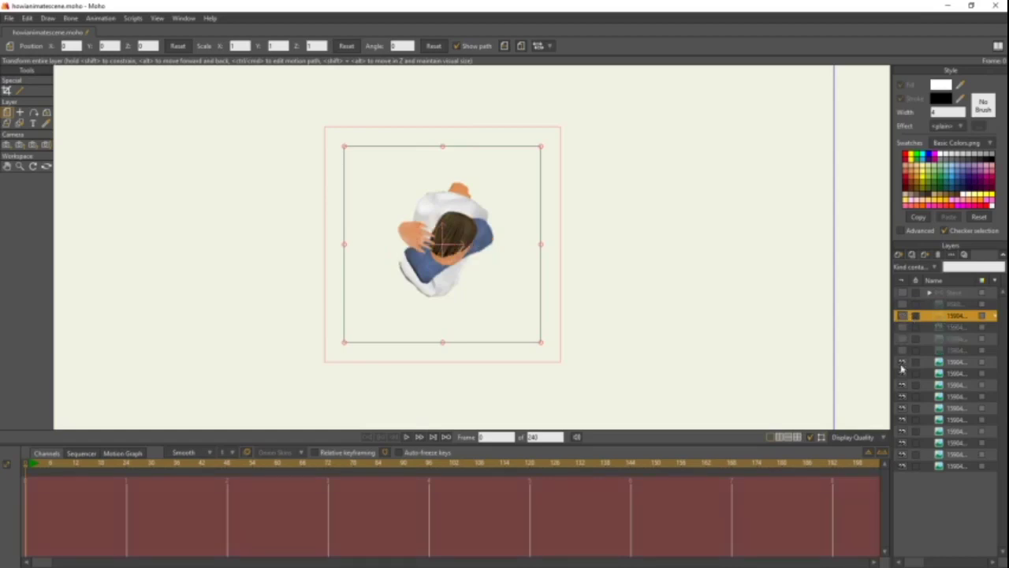
pyautogui.click(902, 374)
pyautogui.click(902, 386)
pyautogui.click(902, 396)
pyautogui.click(902, 407)
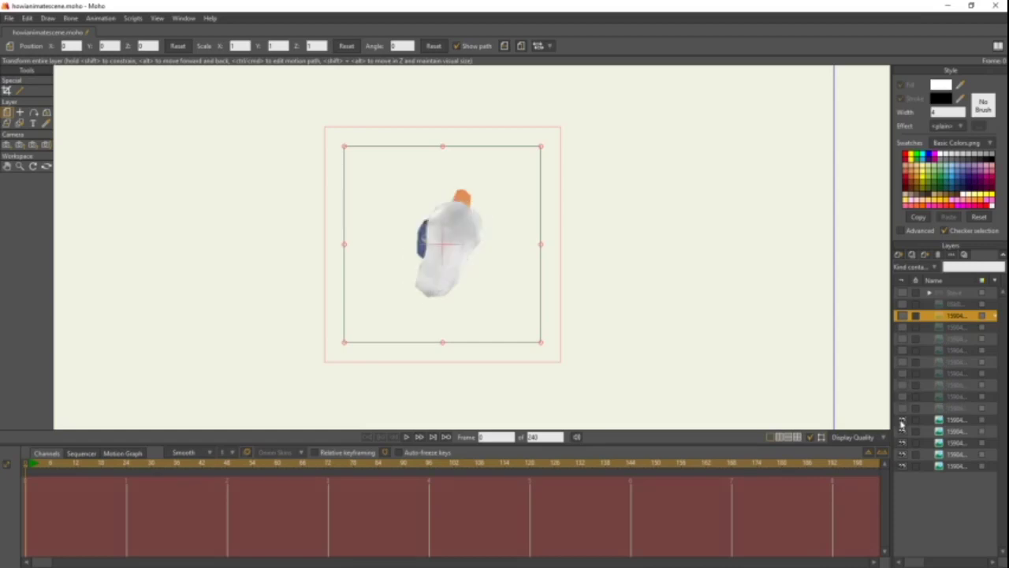
pyautogui.click(902, 419)
pyautogui.click(902, 431)
pyautogui.click(902, 443)
pyautogui.click(903, 455)
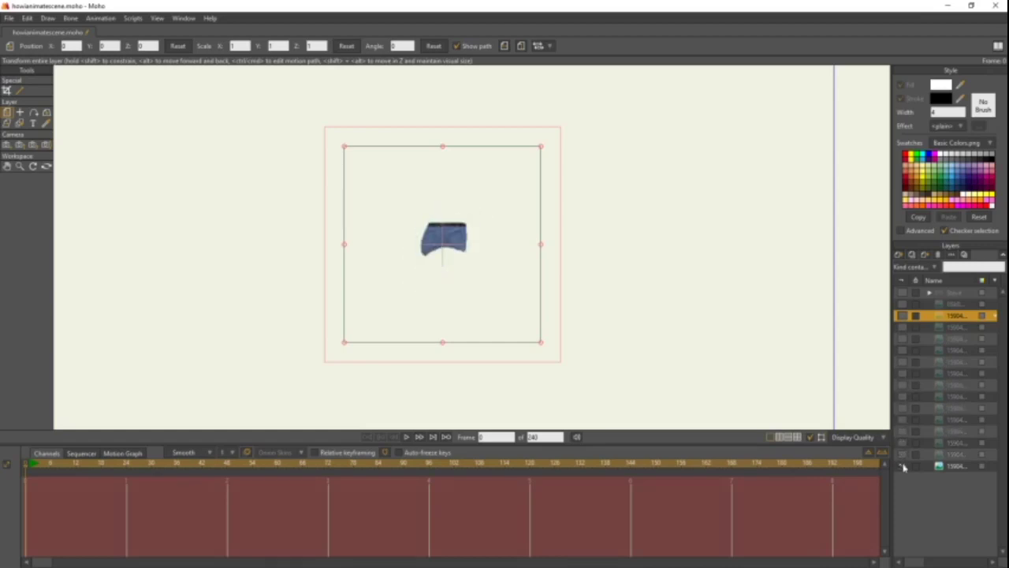
pyautogui.click(902, 466)
pyautogui.click(902, 315)
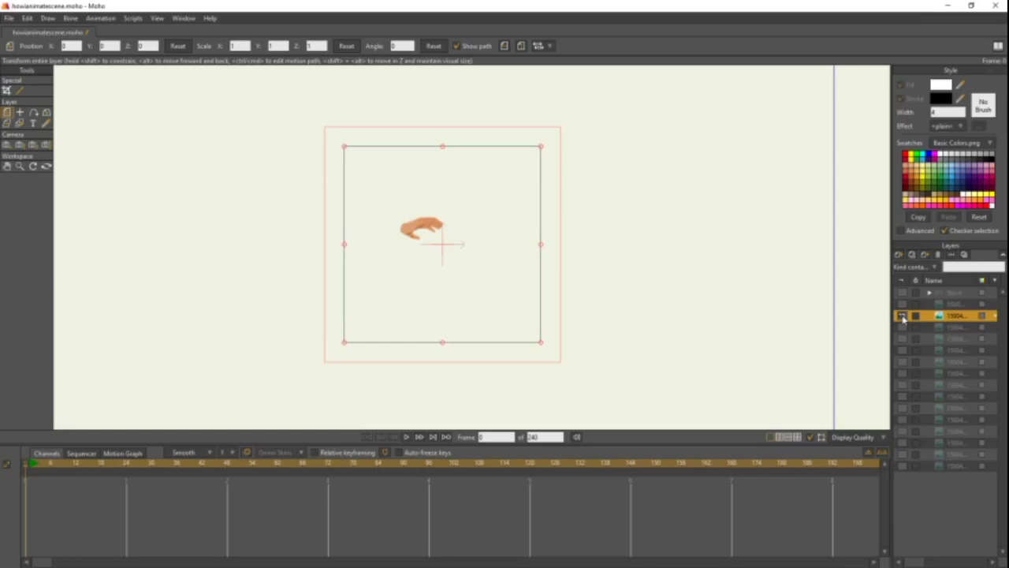
pyautogui.click(902, 315)
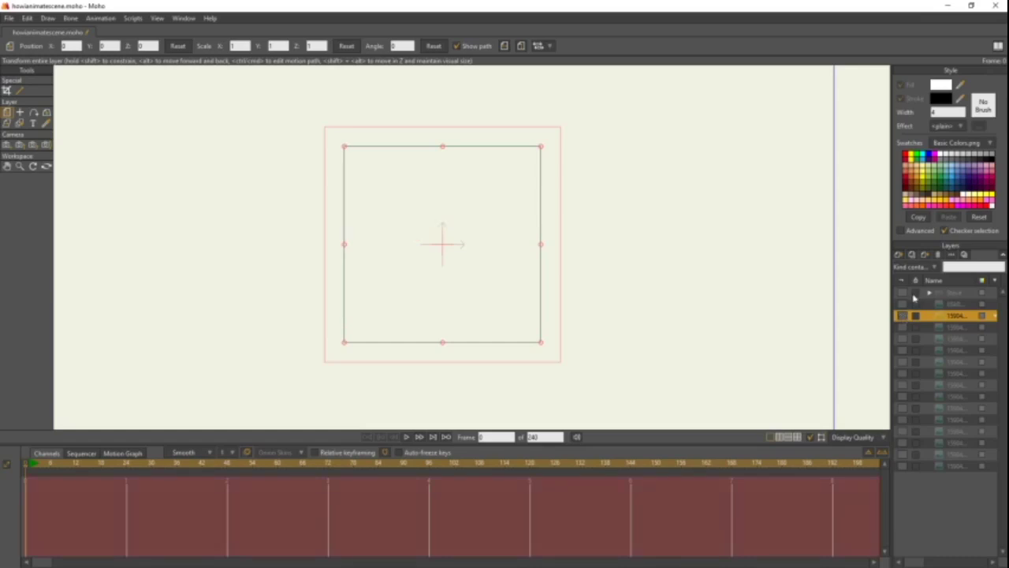
# - Show and expand the Steve group, then hide all its body-part layers except the topmost one, the front hand
pyautogui.click(904, 293)
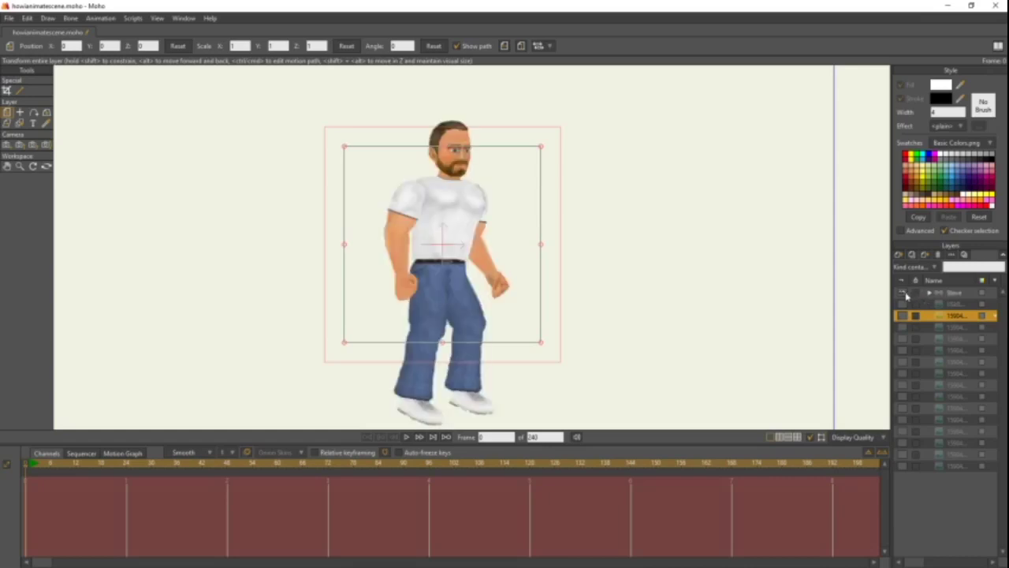
pyautogui.click(930, 293)
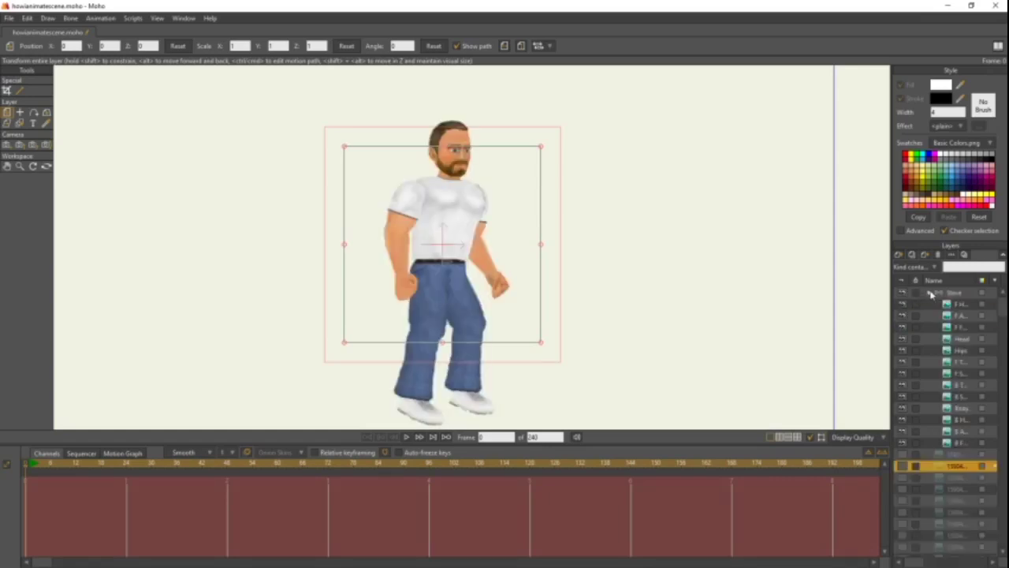
pyautogui.click(902, 316)
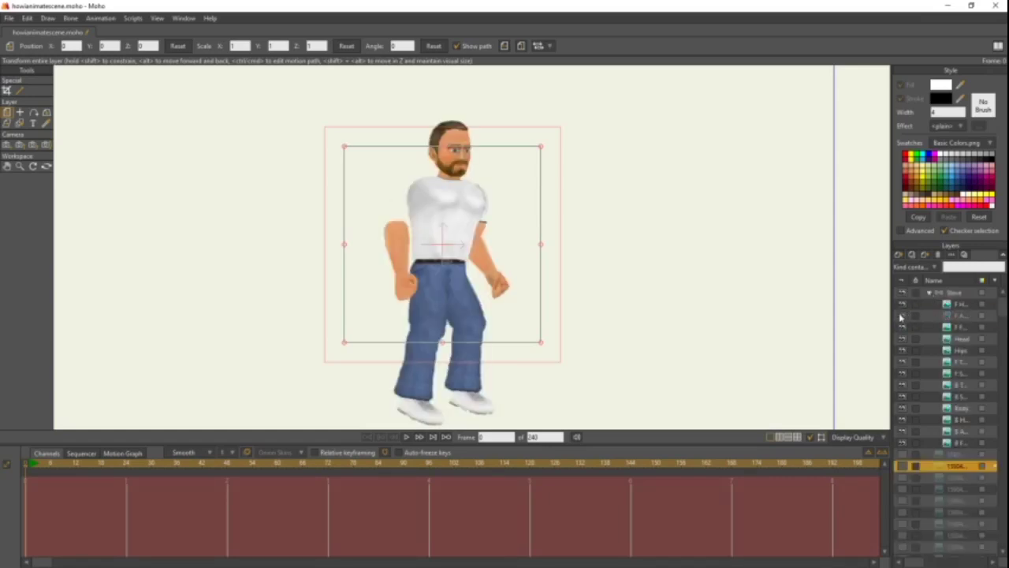
pyautogui.click(903, 327)
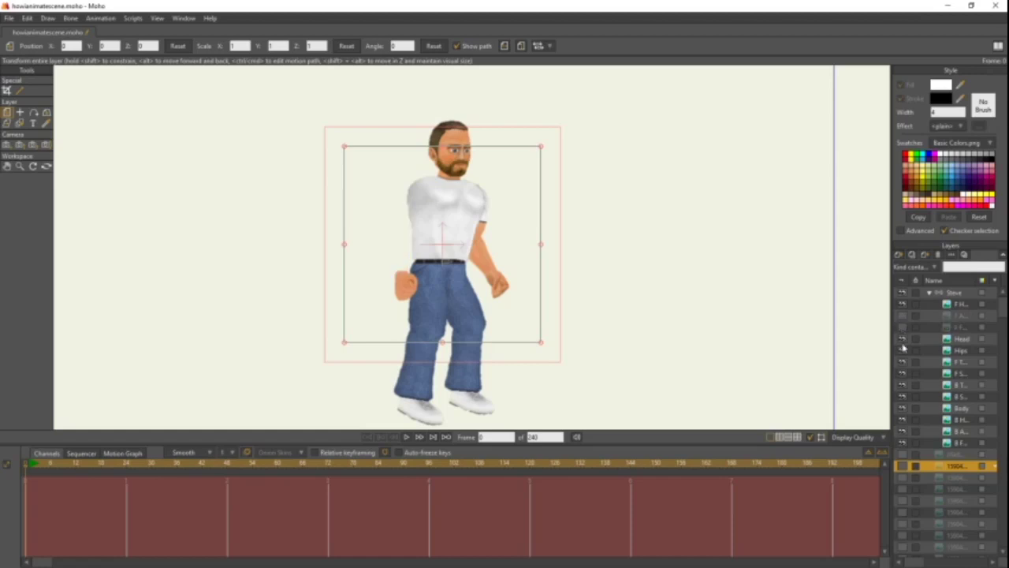
pyautogui.click(903, 342)
pyautogui.click(903, 350)
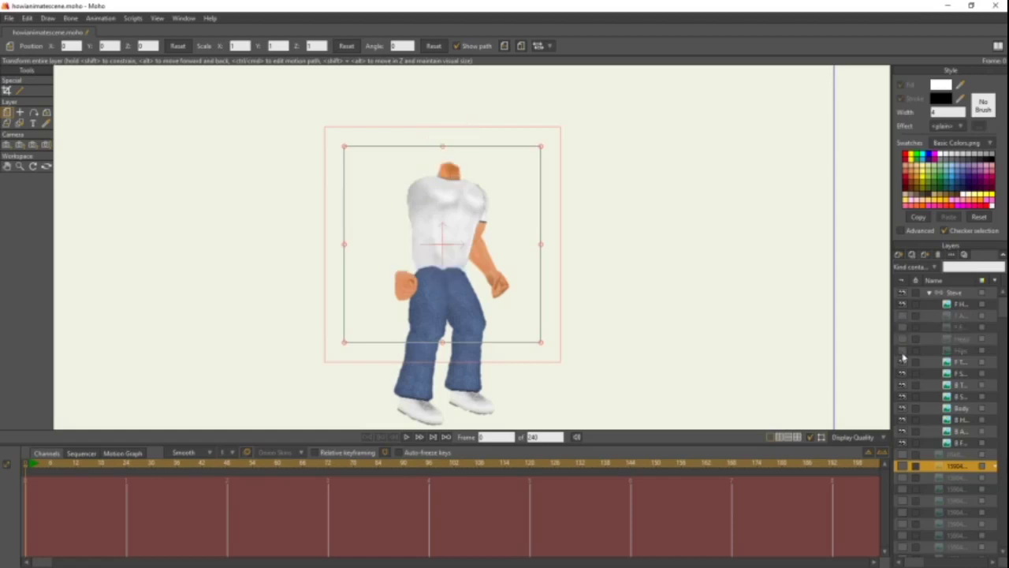
pyautogui.click(903, 361)
pyautogui.click(902, 373)
pyautogui.click(903, 384)
pyautogui.click(903, 396)
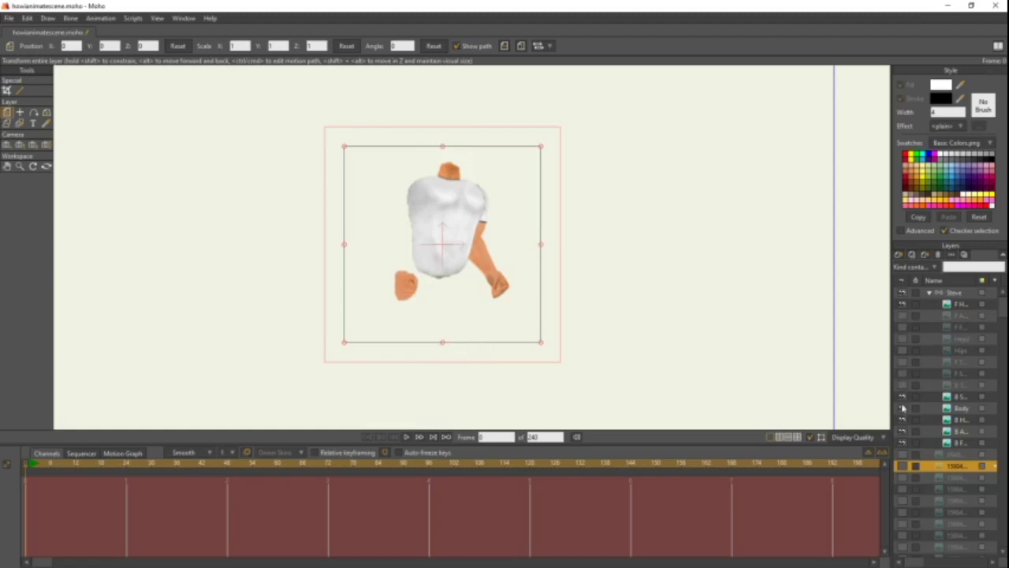
pyautogui.click(902, 407)
pyautogui.click(903, 420)
pyautogui.click(903, 431)
pyautogui.click(903, 442)
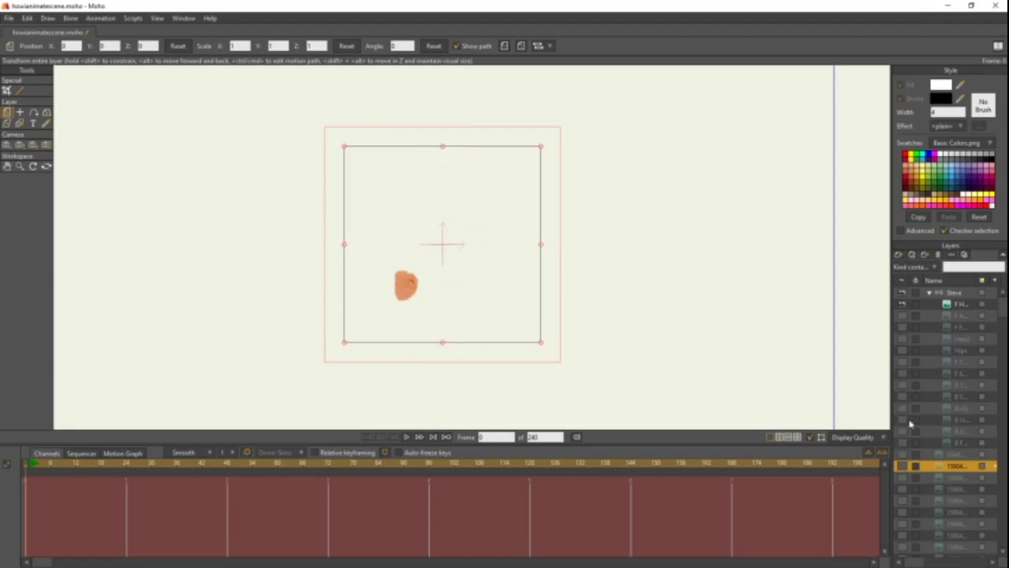
# - Collapse the Steve group and show the first hand image among the loose layers beneath it for comparison with the front hand
pyautogui.click(929, 293)
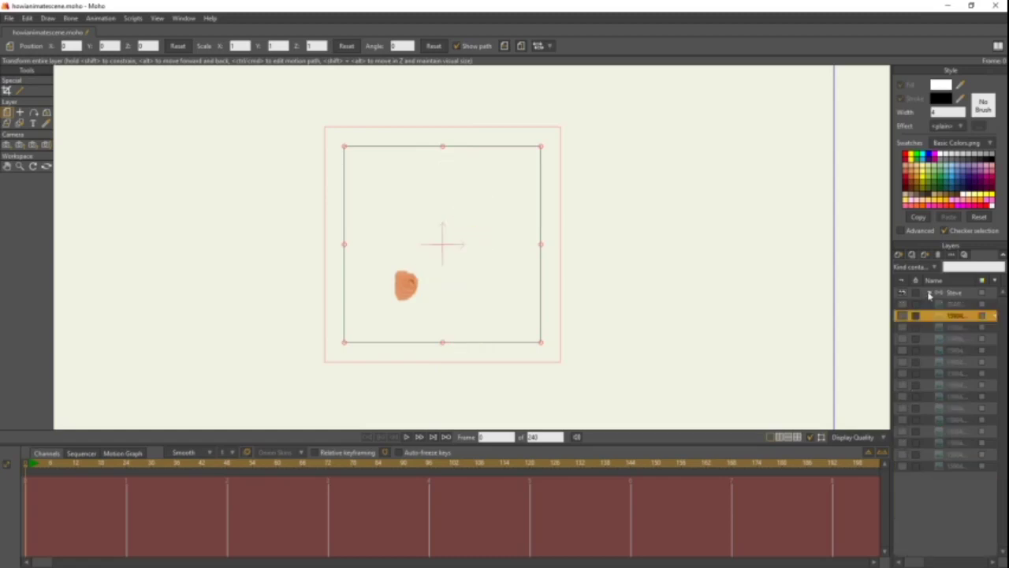
pyautogui.click(949, 305)
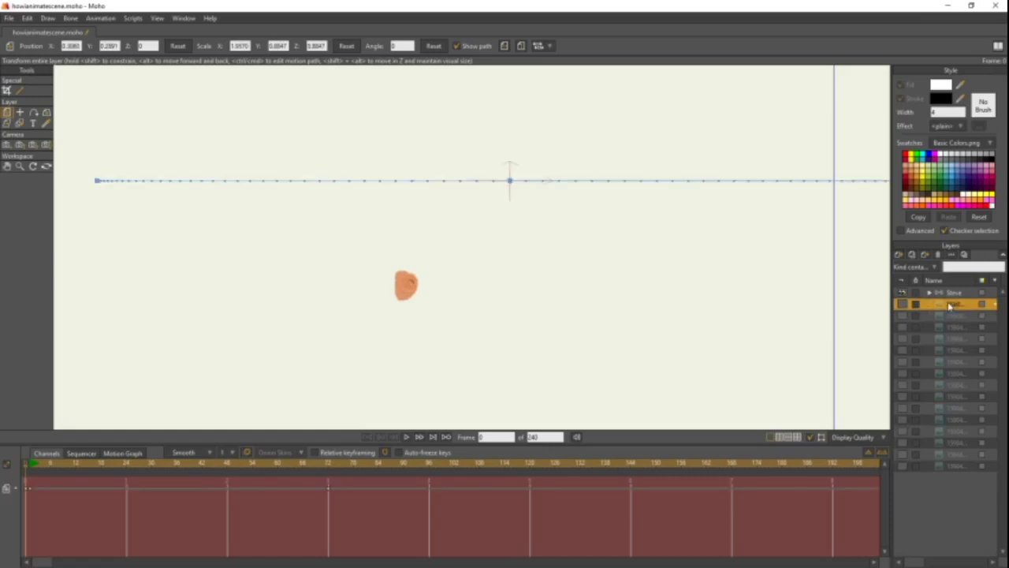
pyautogui.hscroll(-3, 648, 260)
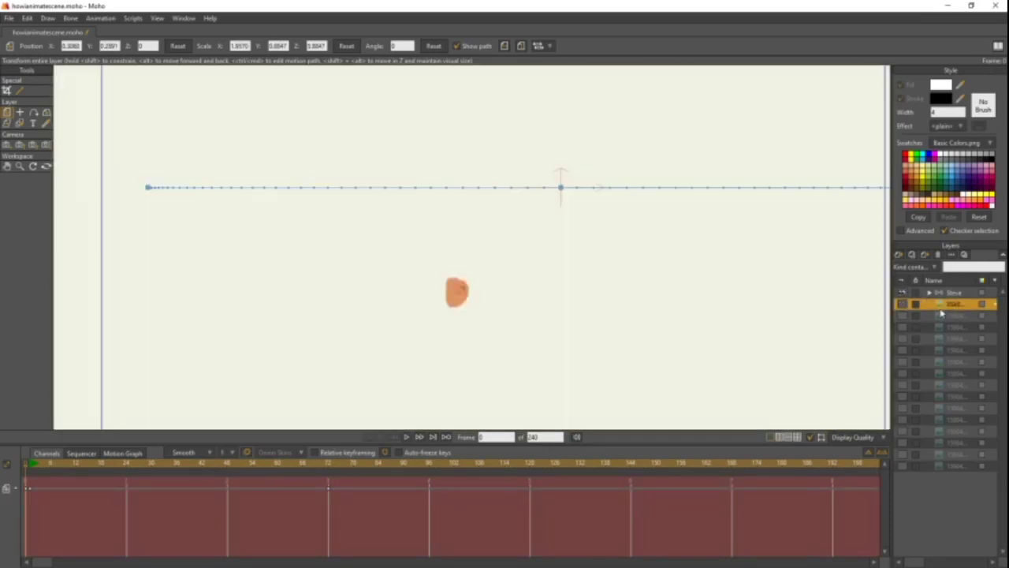
pyautogui.click(943, 315)
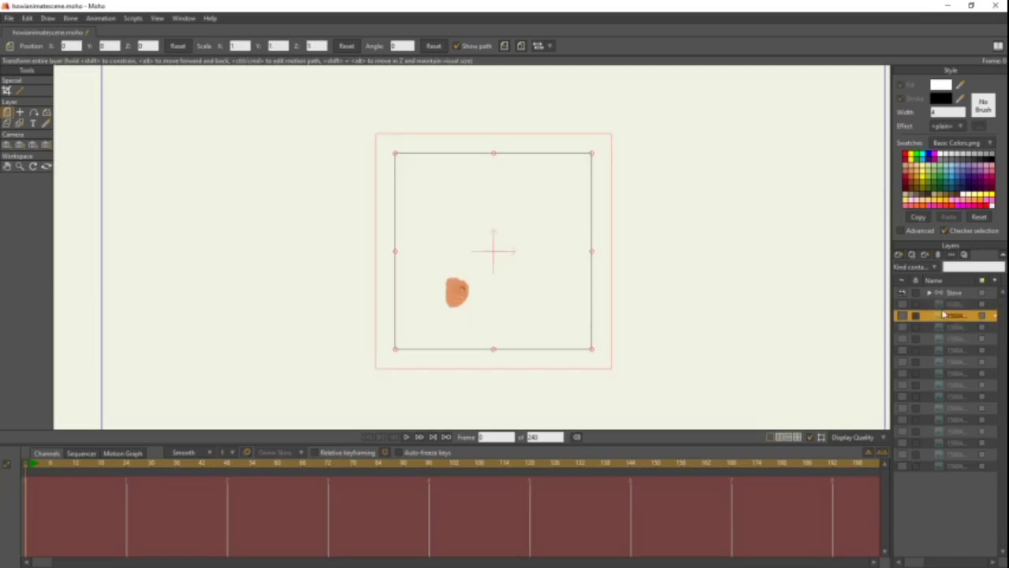
pyautogui.click(902, 315)
pyautogui.click(903, 315)
pyautogui.click(902, 316)
pyautogui.scroll(5, 639, 300)
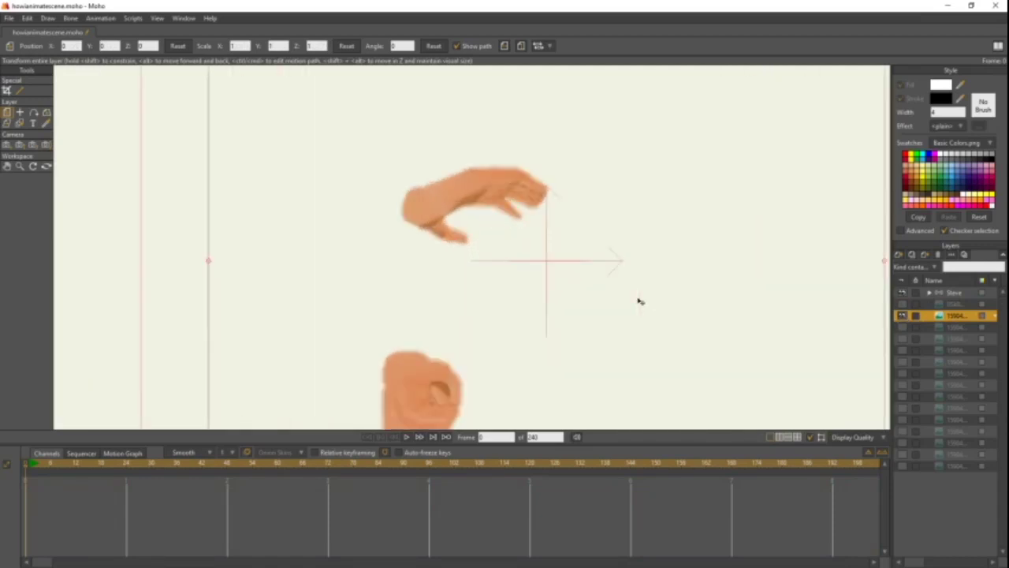
pyautogui.scroll(-4, 718, 284)
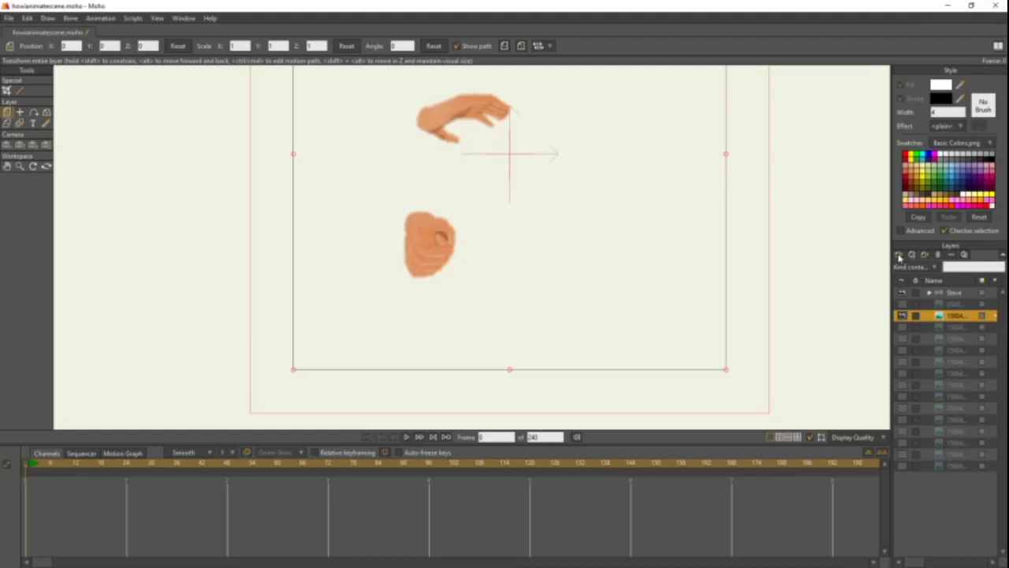
# - Add a group layer named "F Hands" above the displayed loose hand image
pyautogui.click(907, 327)
pyautogui.click(905, 316)
pyautogui.click(904, 316)
pyautogui.click(904, 316)
pyautogui.click(898, 257)
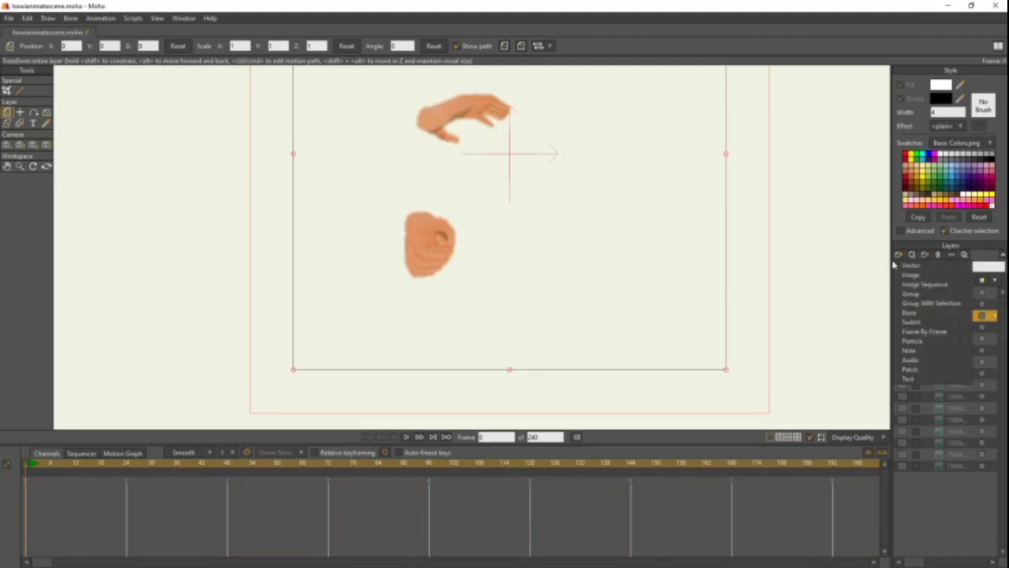
pyautogui.click(931, 296)
pyautogui.doubleClick(940, 316)
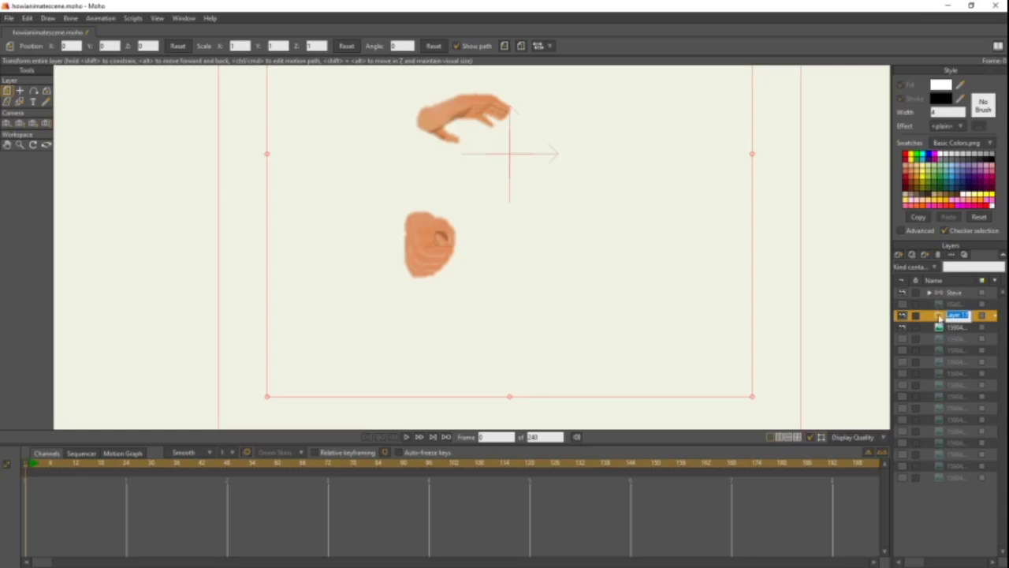
pyautogui.write('Hands')
pyautogui.press('Return')
# - Move the displayed hand image into the F Hands group and hide the group
pyautogui.click(947, 328)
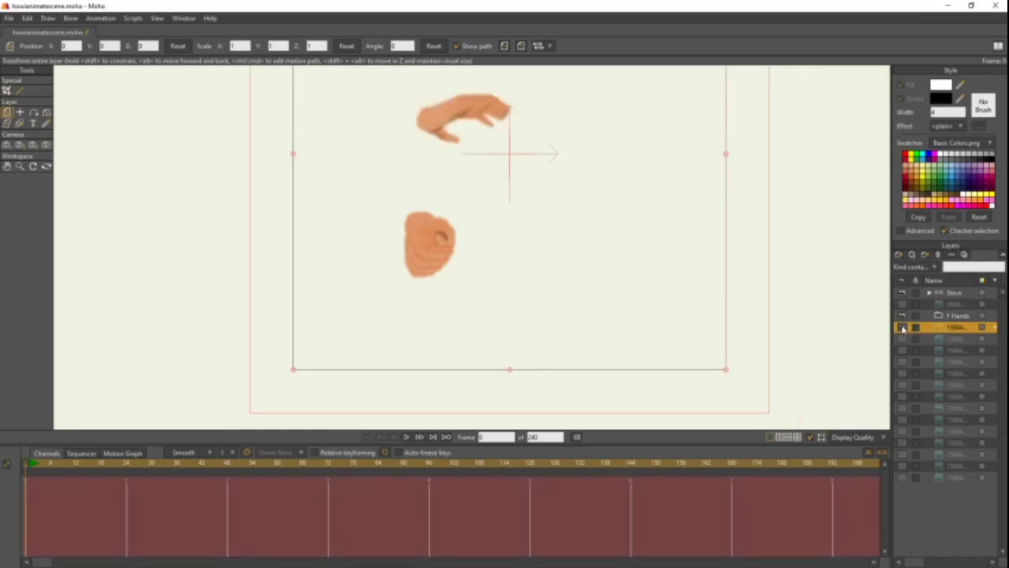
pyautogui.moveTo(946, 330); pyautogui.dragTo(941, 317)
pyautogui.click(903, 316)
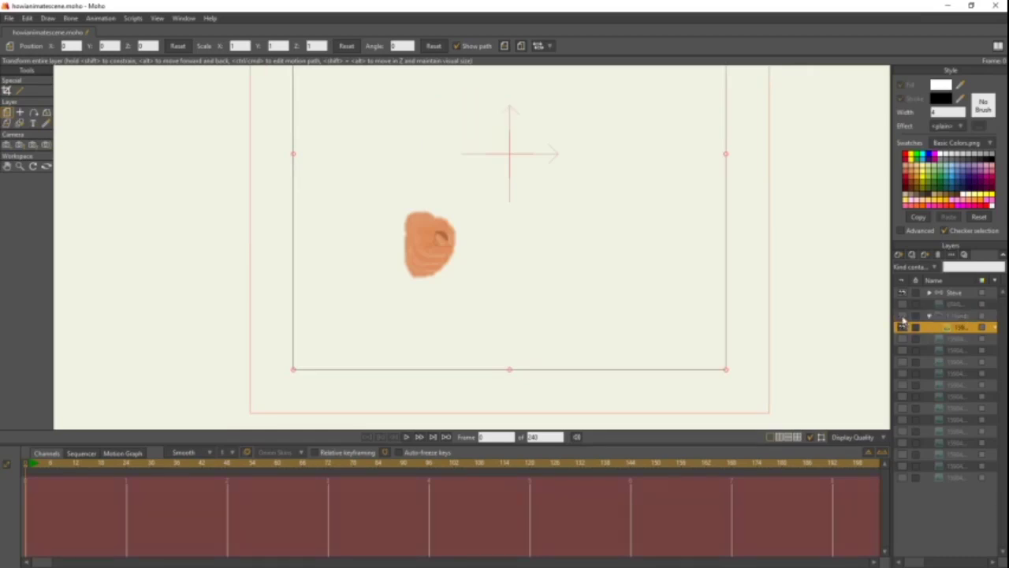
# - Select and show the next loose hand image directly below the F Hands group
pyautogui.click(904, 338)
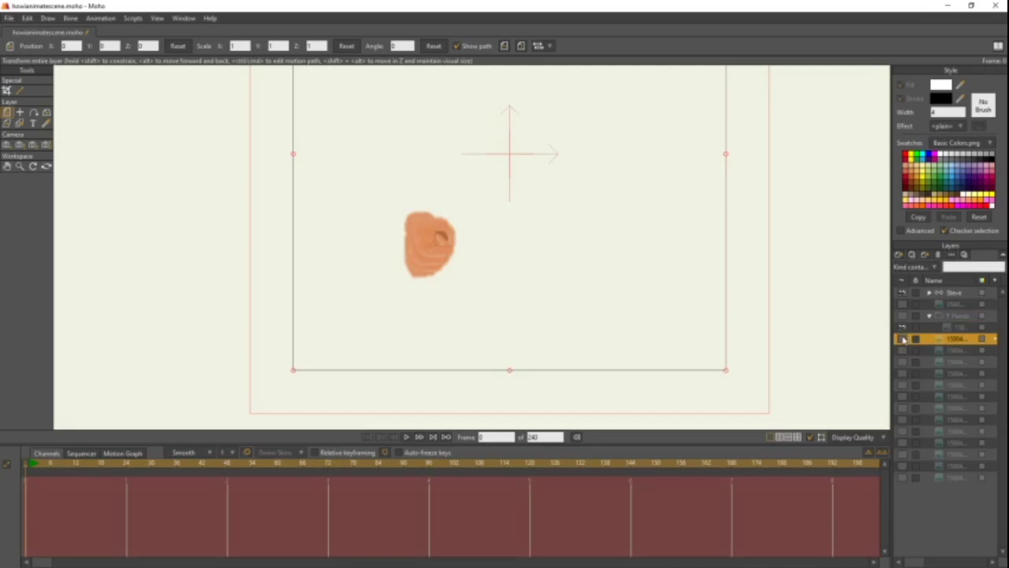
pyautogui.click(903, 338)
pyautogui.click(904, 339)
pyautogui.click(903, 338)
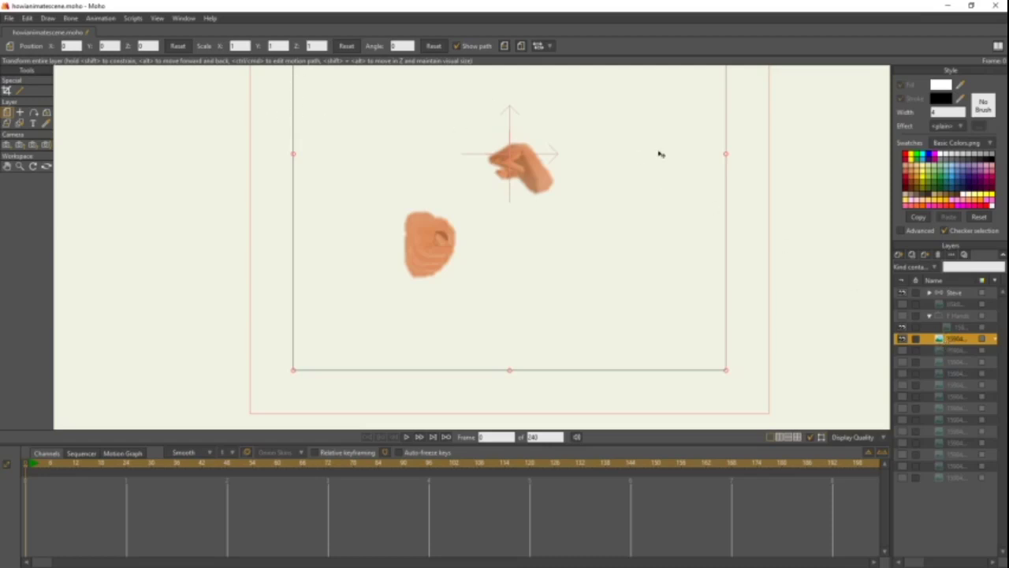
pyautogui.scroll(-5, 621, 150)
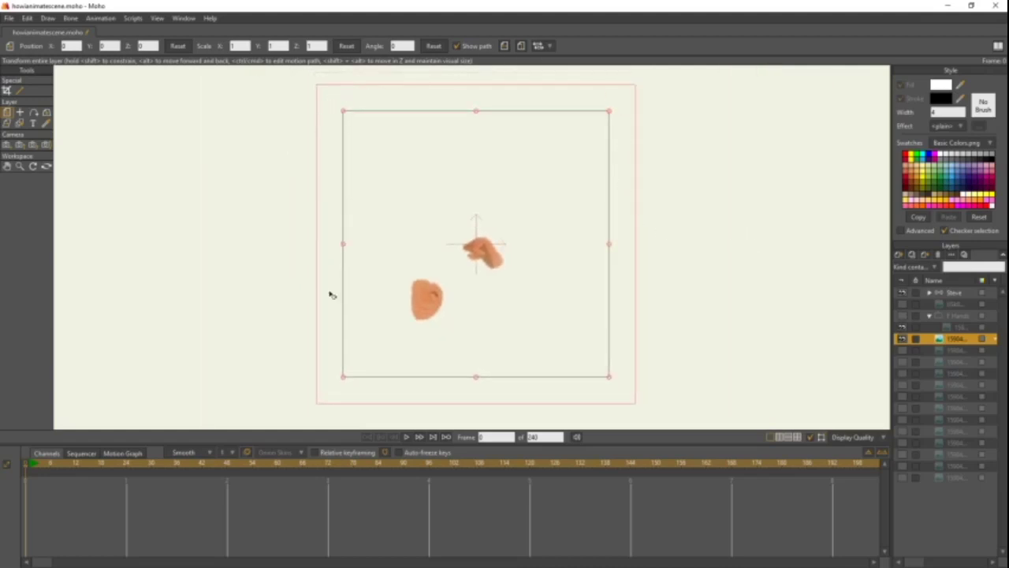
pyautogui.click(902, 339)
pyautogui.click(902, 339)
# - Rotate the displayed hand image to about 167° and position it beside Steve's front hand
pyautogui.moveTo(622, 223); pyautogui.dragTo(300, 236)
pyautogui.scroll(2, 426, 160)
pyautogui.scroll(-2, 427, 161)
pyautogui.moveTo(529, 239); pyautogui.dragTo(563, 227)
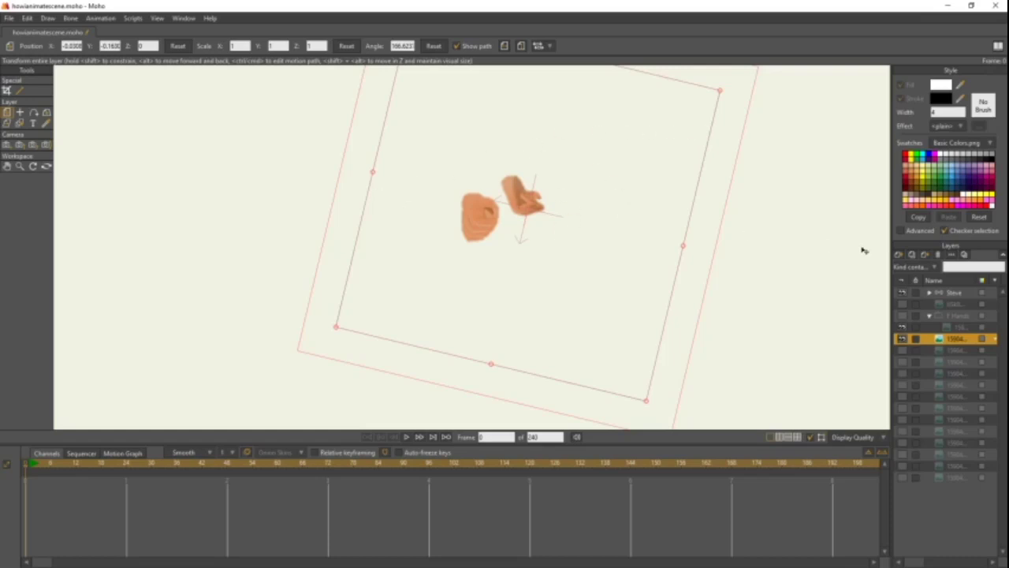
# - Flip the hand image horizontally, realign it to Steve's front hand at about 274°, and place it in the F Hands group
pyautogui.doubleClick(951, 339)
pyautogui.click(935, 341)
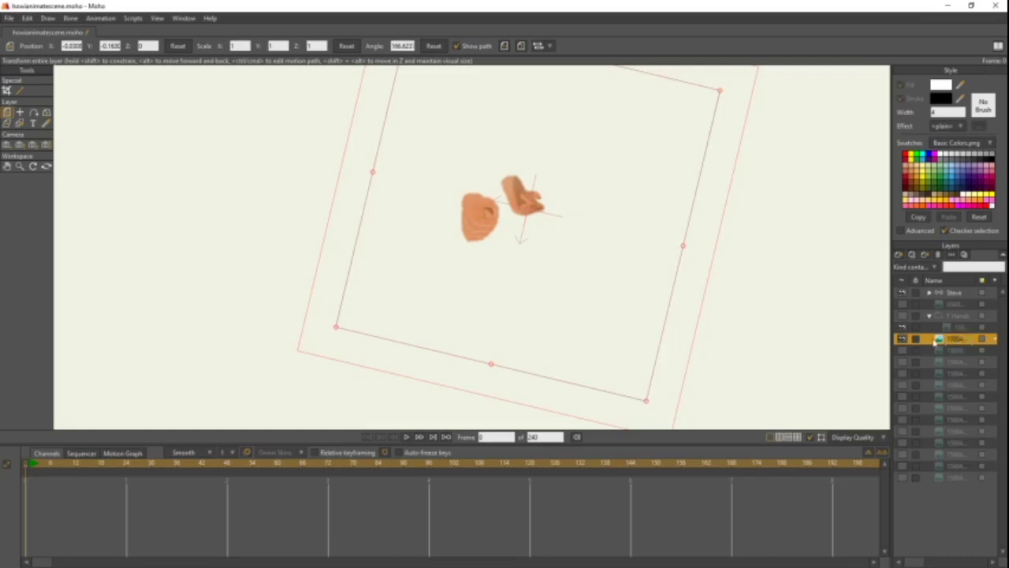
pyautogui.click(505, 46)
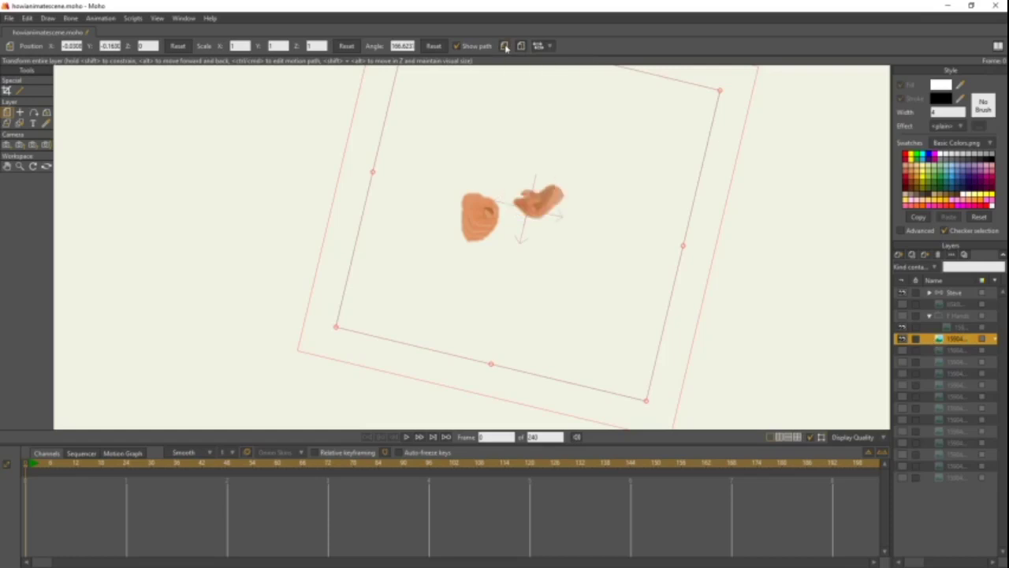
pyautogui.moveTo(383, 106); pyautogui.dragTo(473, 387)
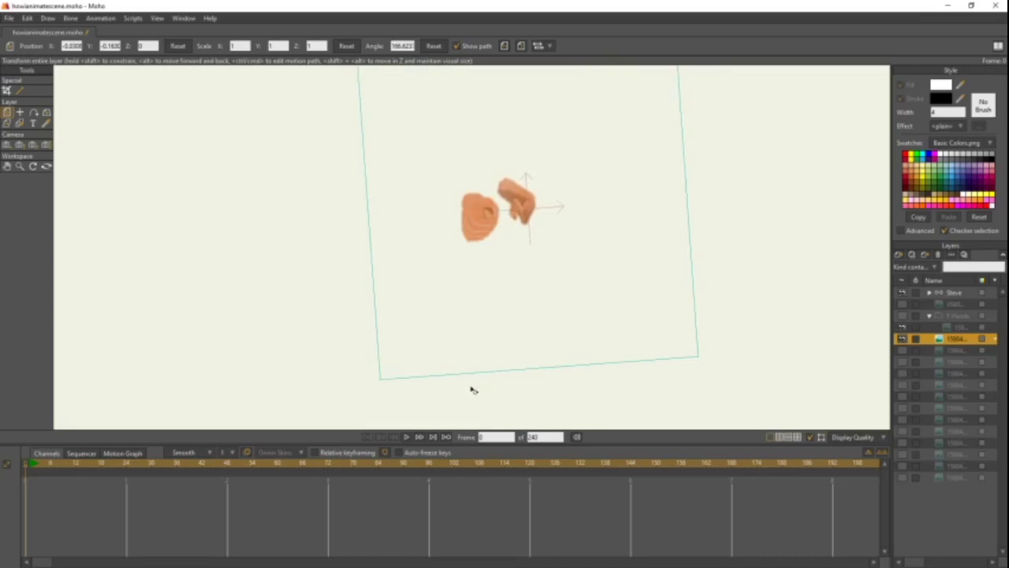
pyautogui.moveTo(520, 204); pyautogui.dragTo(521, 200)
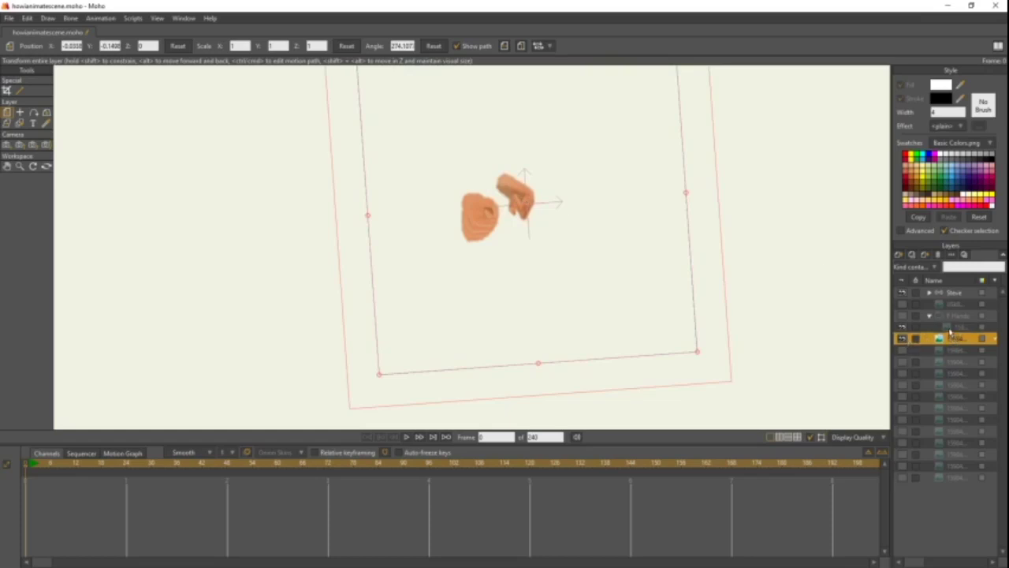
pyautogui.click(951, 332)
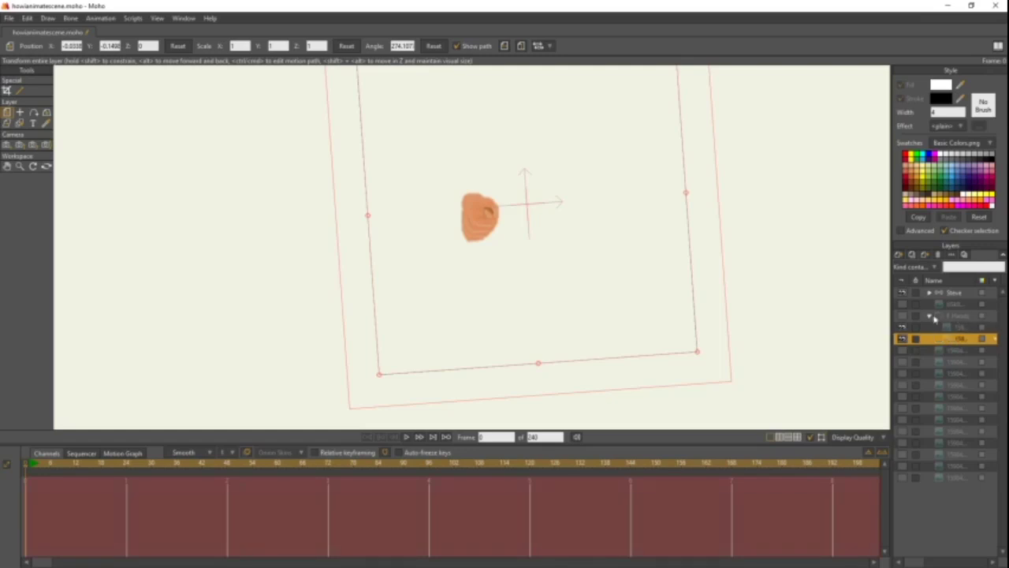
# - Align the next loose hand image with Steve's front hand, flipped horizontally and rotated about 192°, and place it in the F Hands group
pyautogui.click(946, 351)
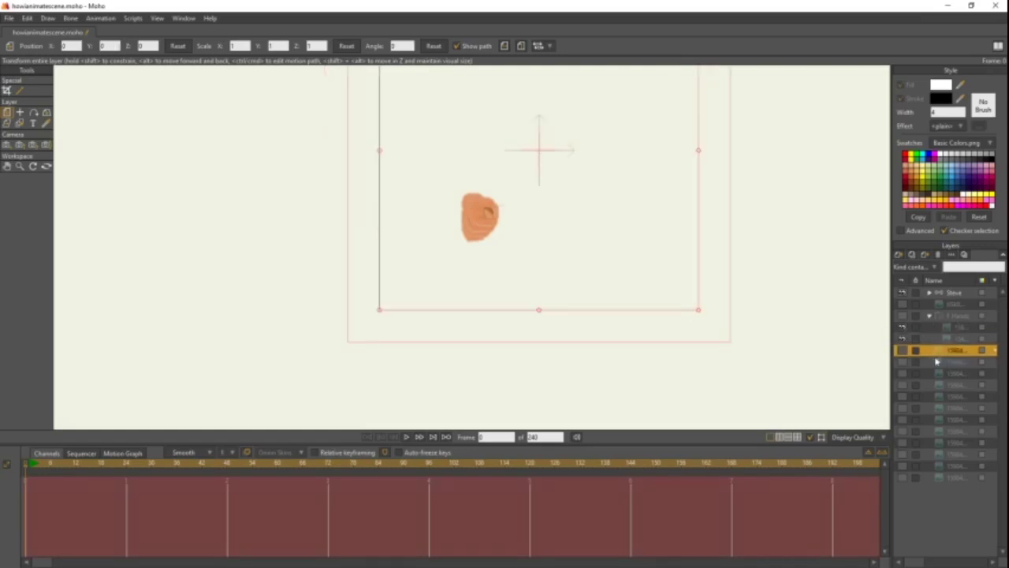
pyautogui.click(903, 350)
pyautogui.click(903, 351)
pyautogui.click(903, 351)
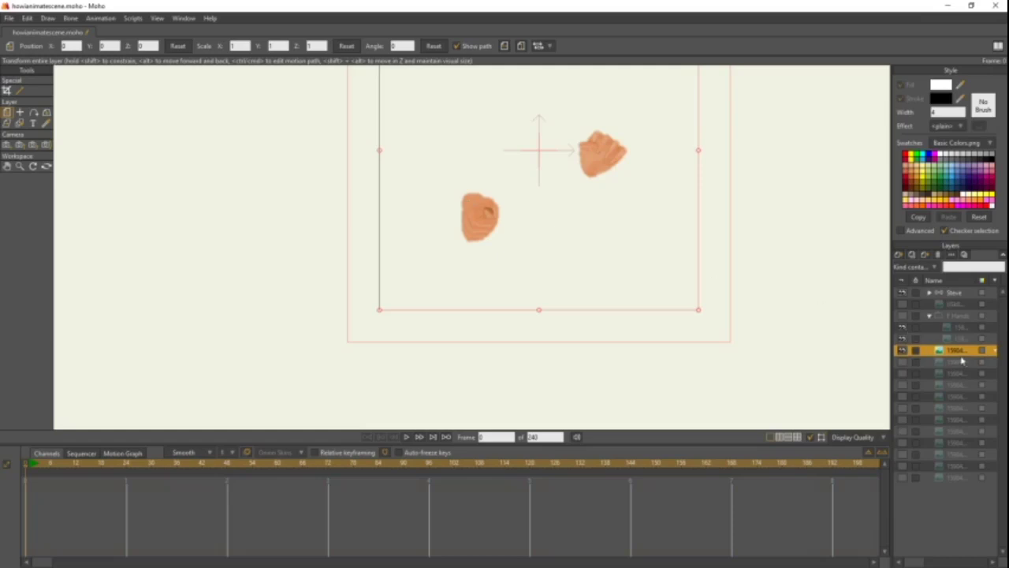
pyautogui.click(503, 46)
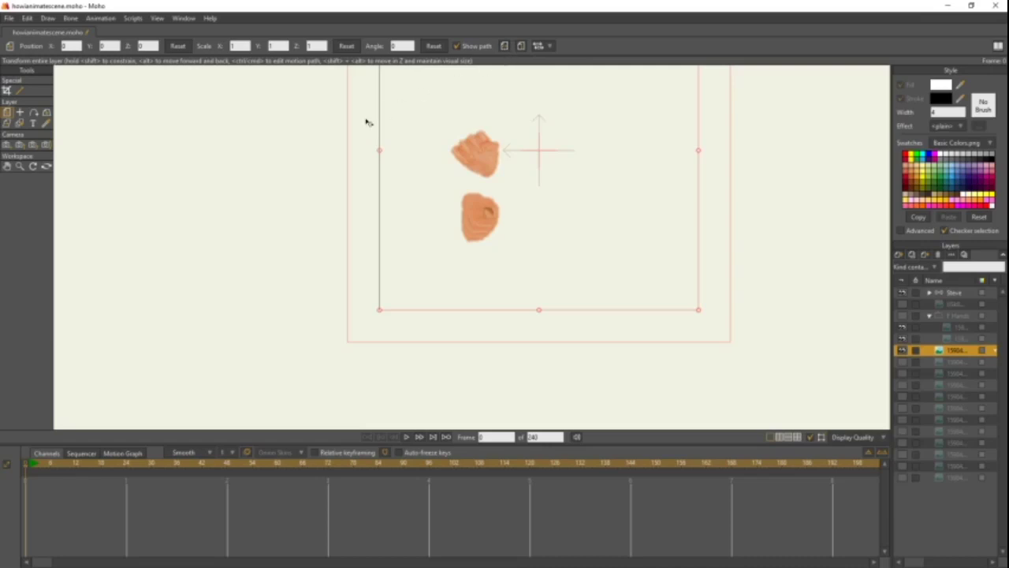
pyautogui.moveTo(365, 129); pyautogui.dragTo(532, 231)
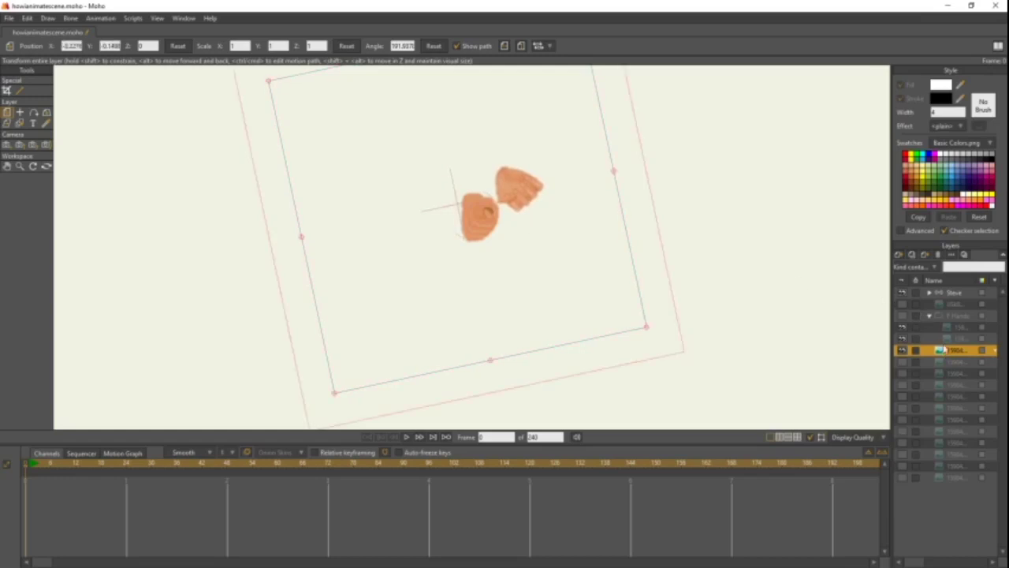
pyautogui.click(944, 341)
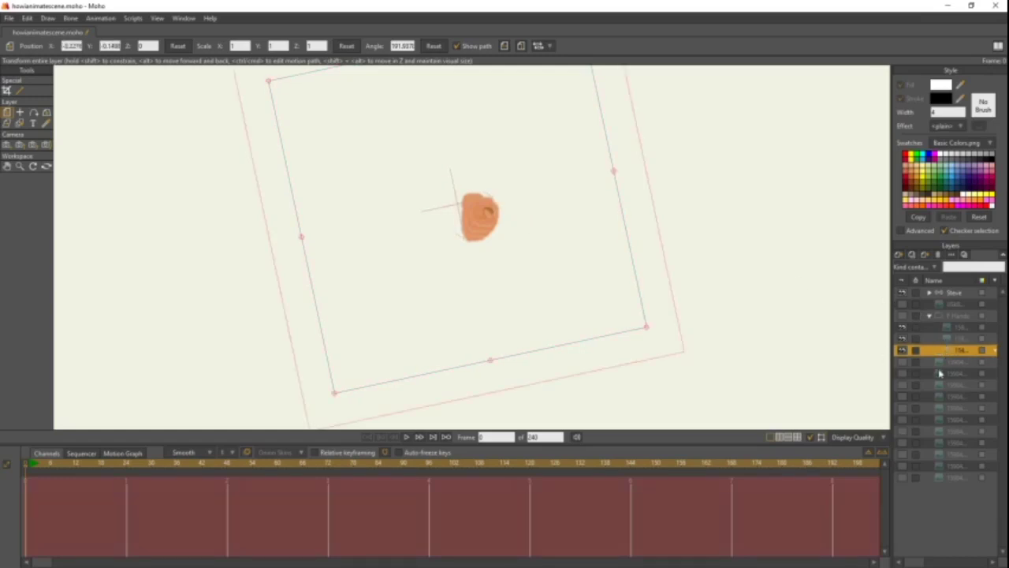
# - Show the following loose hand image, align it with Steve's front hand at about -87°, and add it to F Hands
pyautogui.click(939, 363)
pyautogui.click(903, 362)
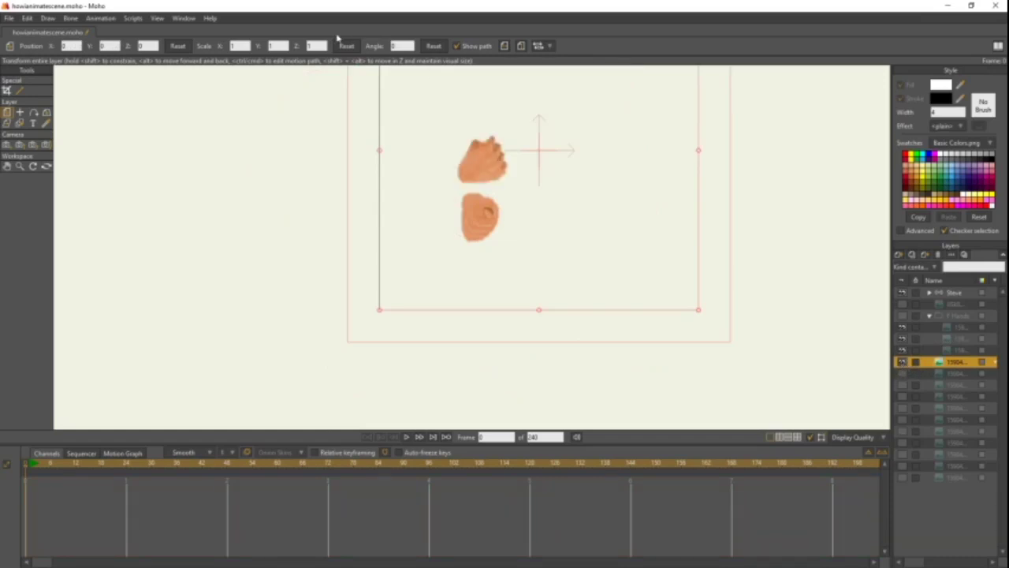
pyautogui.moveTo(725, 108); pyautogui.dragTo(565, 259)
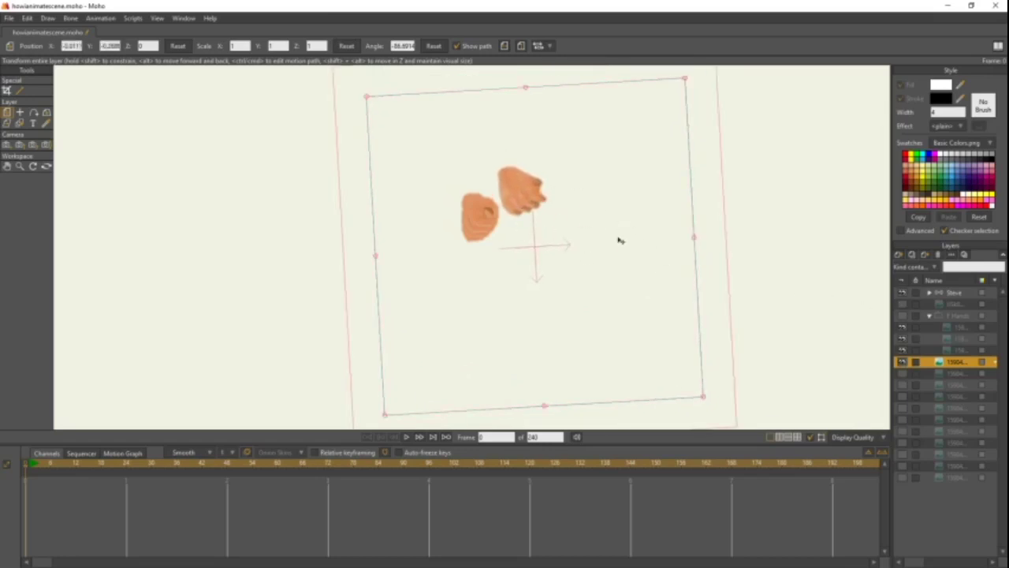
pyautogui.click(938, 363)
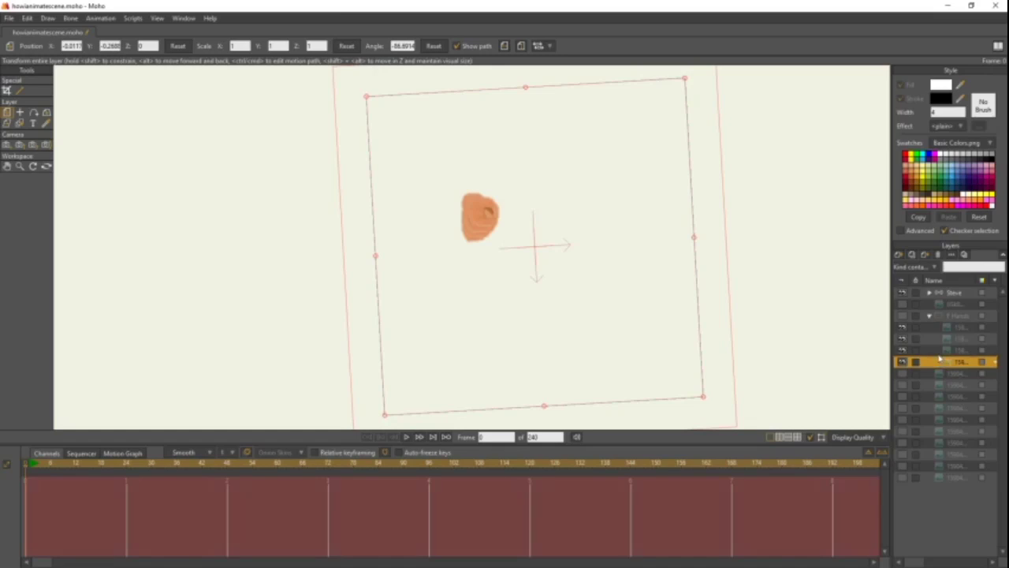
# - Flip the narrow side-view hand image horizontally, align it with Steve's front hand at about 95°, and add it to F Hands
pyautogui.click(936, 375)
pyautogui.click(903, 374)
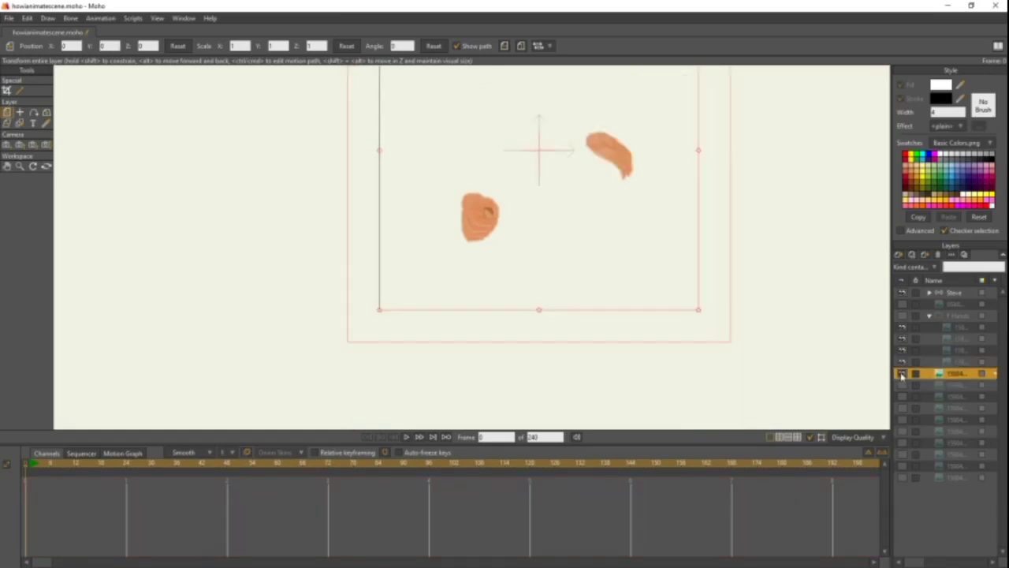
pyautogui.click(901, 374)
pyautogui.click(504, 45)
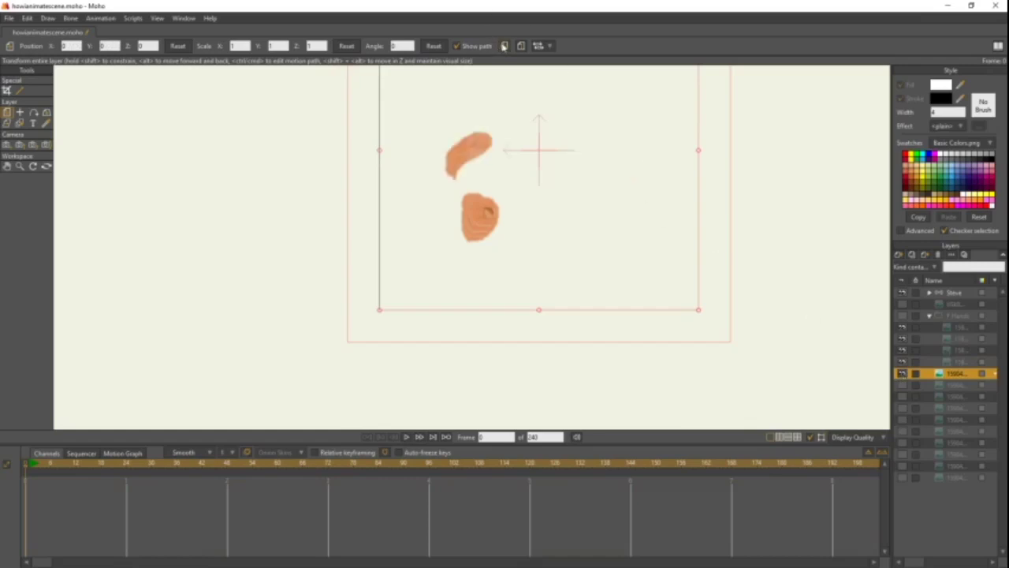
pyautogui.moveTo(363, 140); pyautogui.dragTo(542, 286)
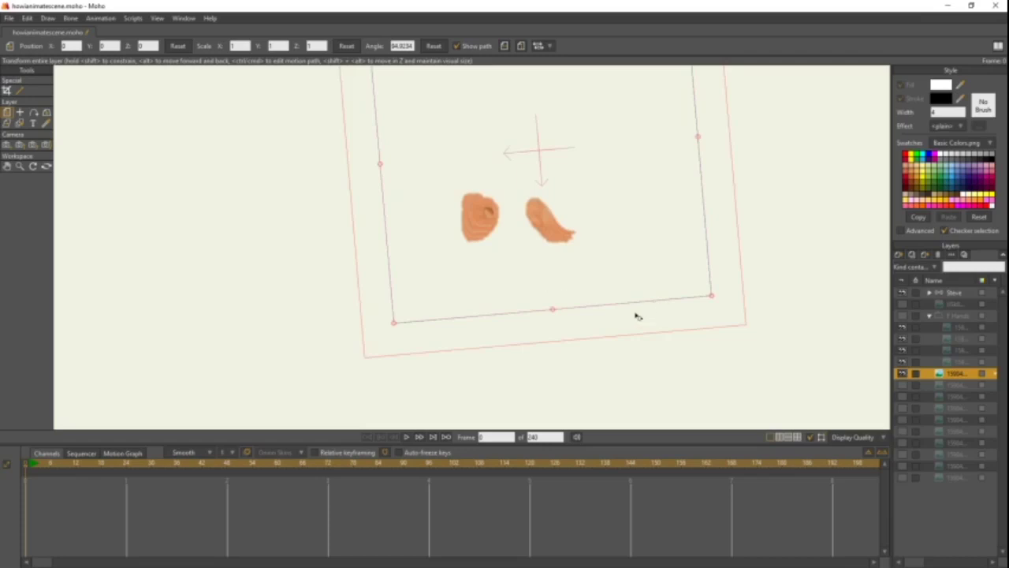
pyautogui.moveTo(592, 228); pyautogui.dragTo(554, 205)
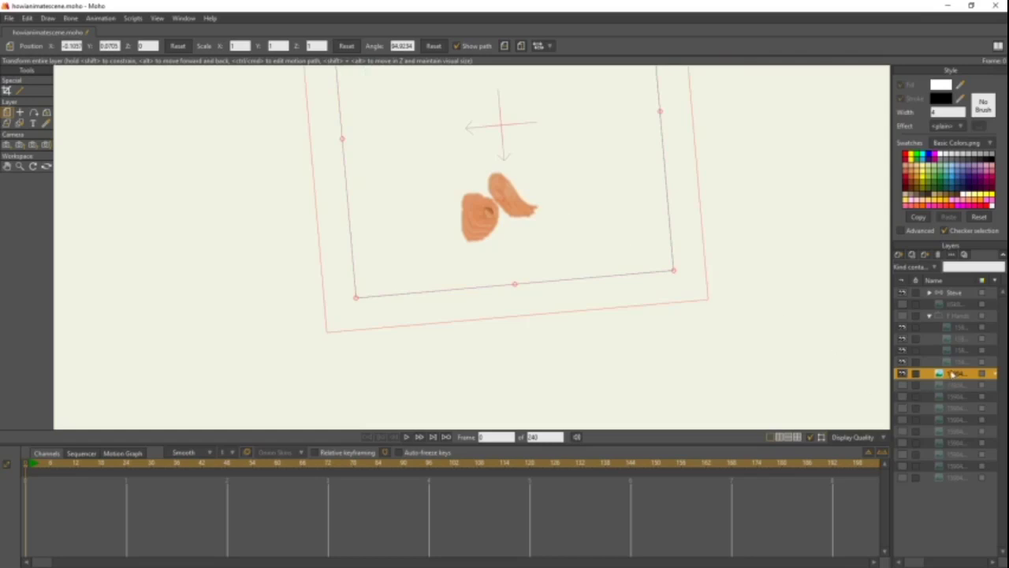
pyautogui.moveTo(954, 367); pyautogui.dragTo(954, 386)
# - Preview the next few loose images and move the hand with spread fingers into the F Hands group
pyautogui.click(901, 385)
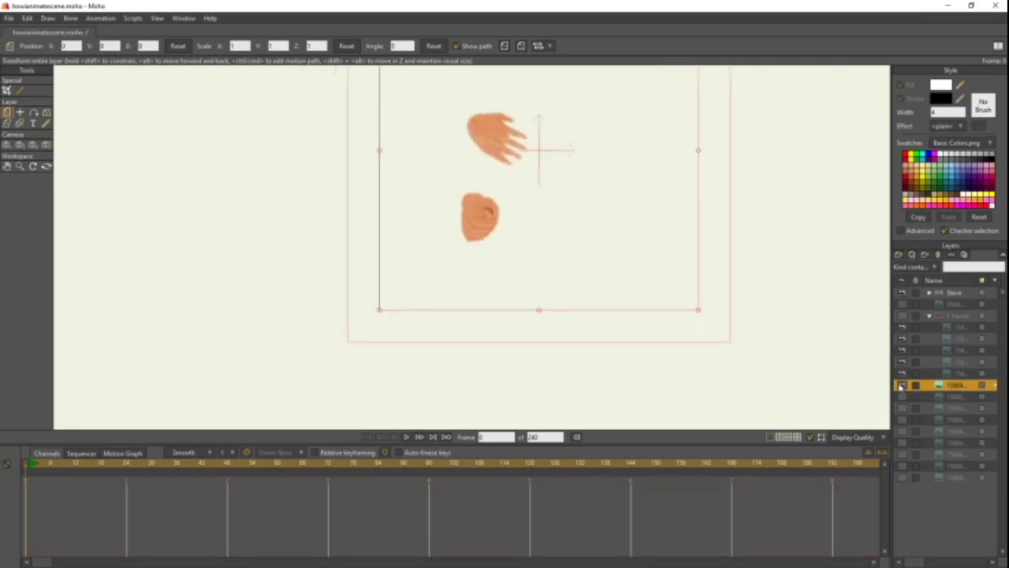
pyautogui.click(901, 384)
pyautogui.click(902, 396)
pyautogui.click(903, 396)
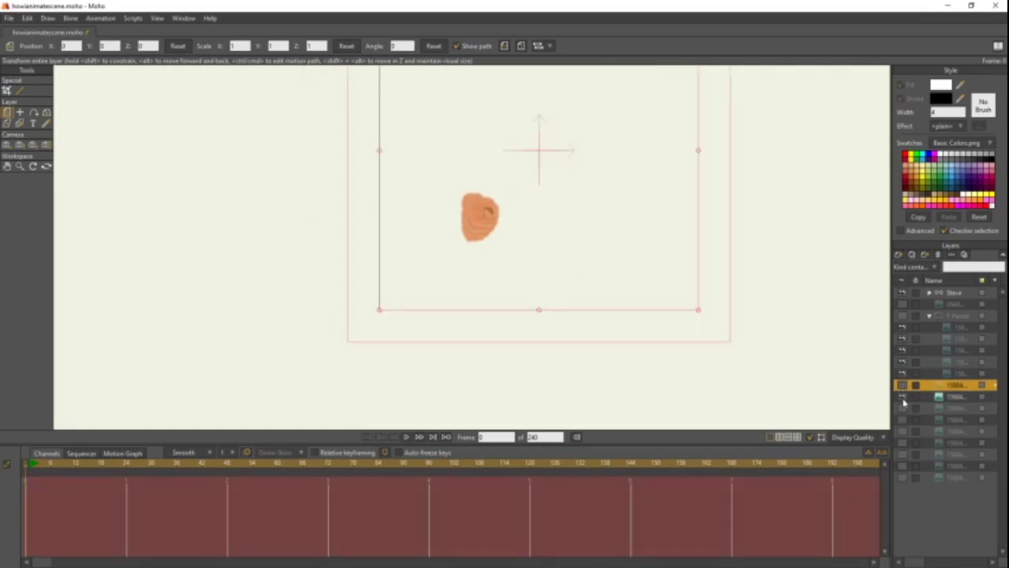
pyautogui.click(903, 408)
pyautogui.click(903, 408)
pyautogui.click(902, 420)
pyautogui.click(902, 419)
pyautogui.click(902, 385)
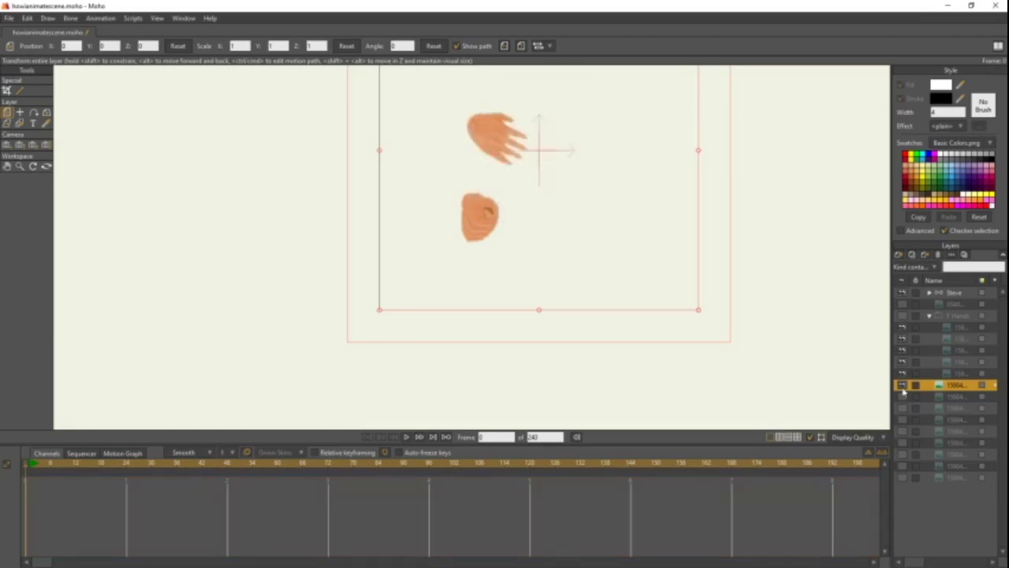
pyautogui.click(954, 380)
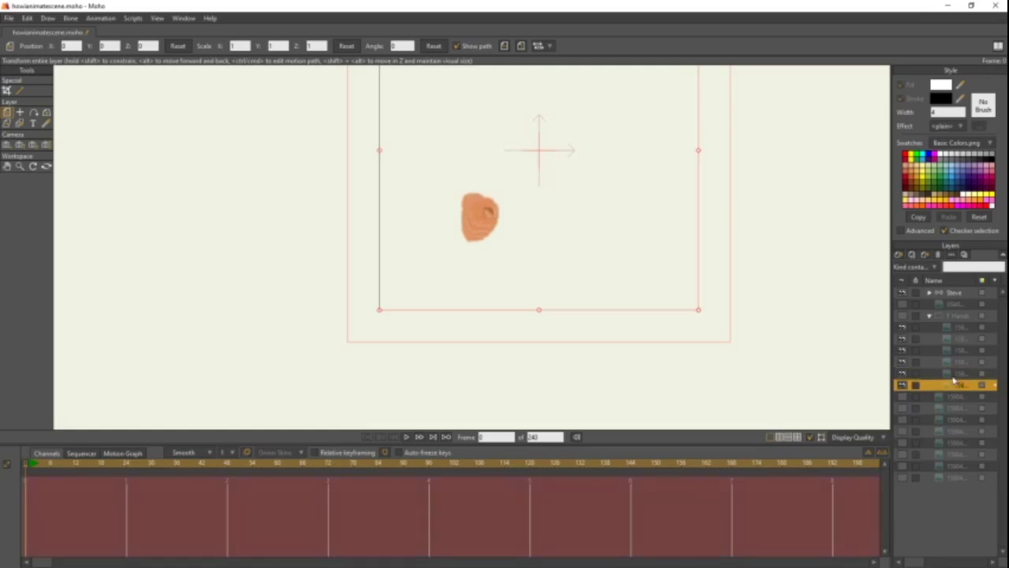
# - Show the F Hands group to inspect the hand images collected in it, and hide the group again
pyautogui.click(930, 317)
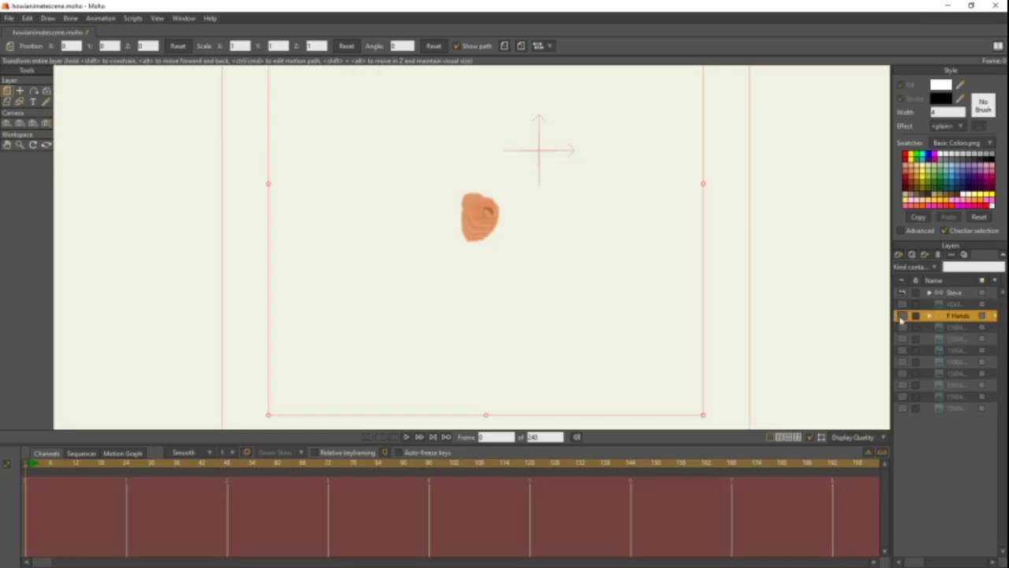
pyautogui.click(902, 317)
pyautogui.click(930, 316)
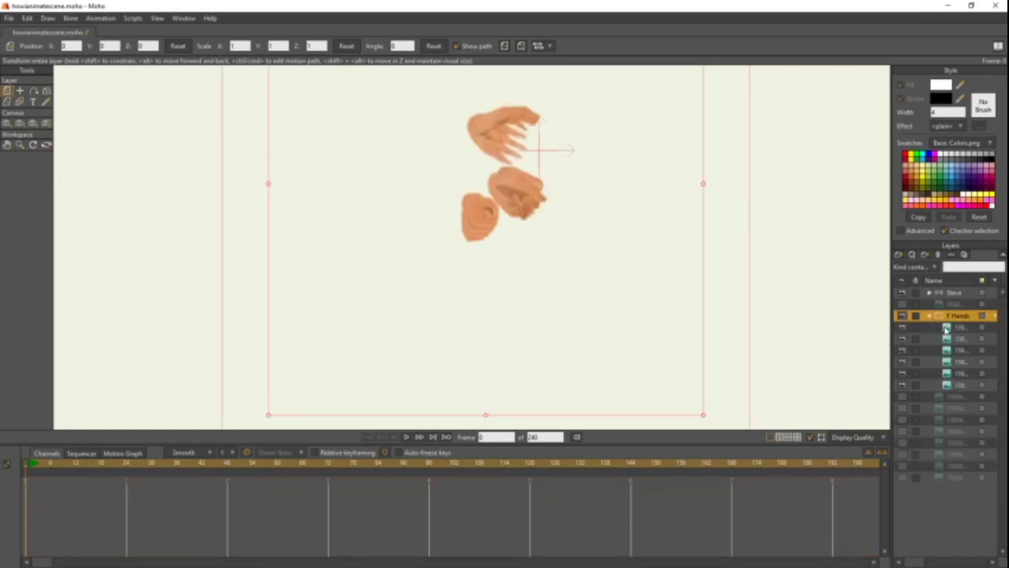
pyautogui.click(954, 350)
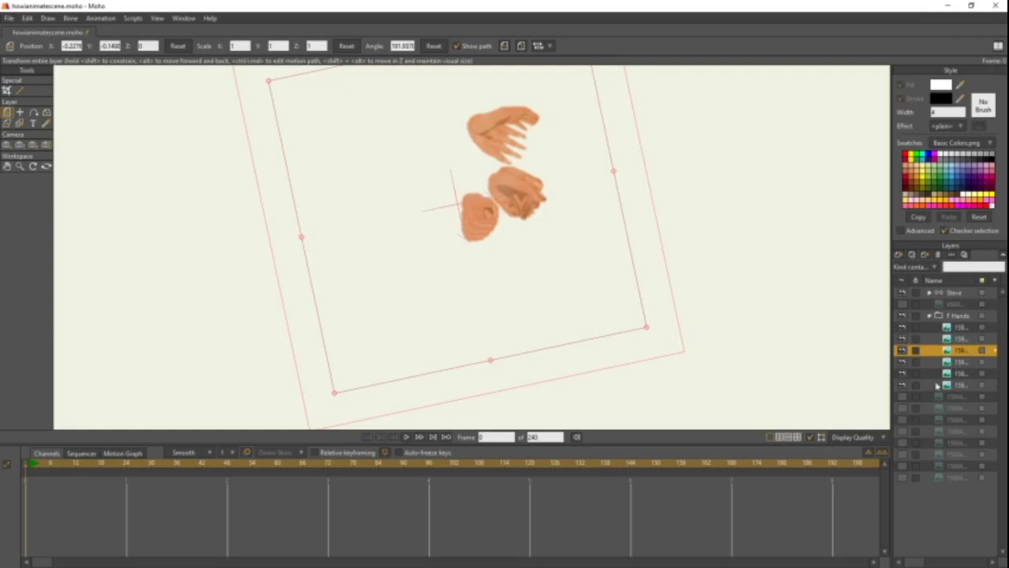
pyautogui.click(902, 316)
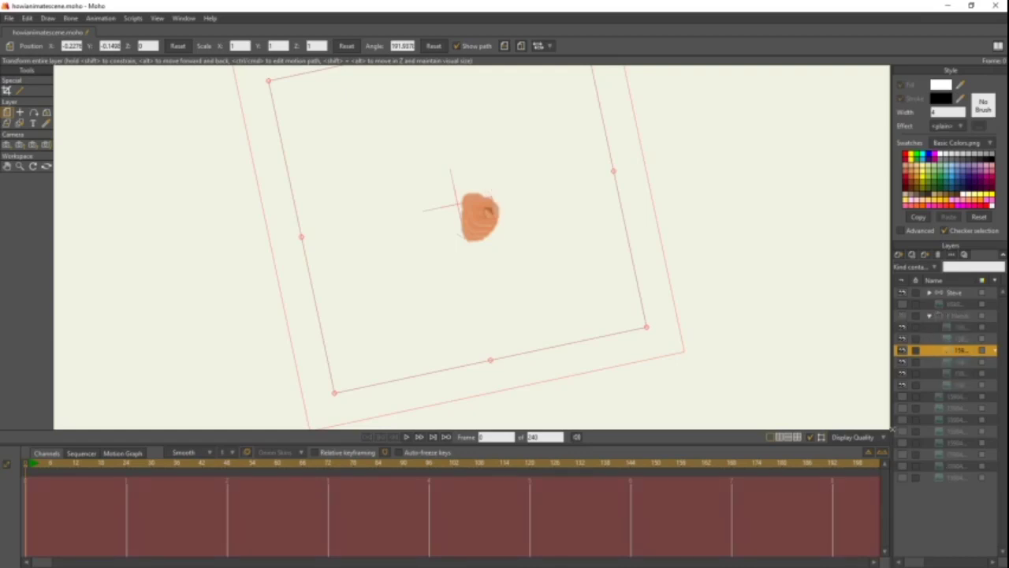
# - Preview the loose images, rotate the open-palm hand to about 178° over Steve's front hand, and move it into the F Hands group
pyautogui.click(902, 478)
pyautogui.click(902, 478)
pyautogui.click(902, 466)
pyautogui.click(902, 466)
pyautogui.click(902, 442)
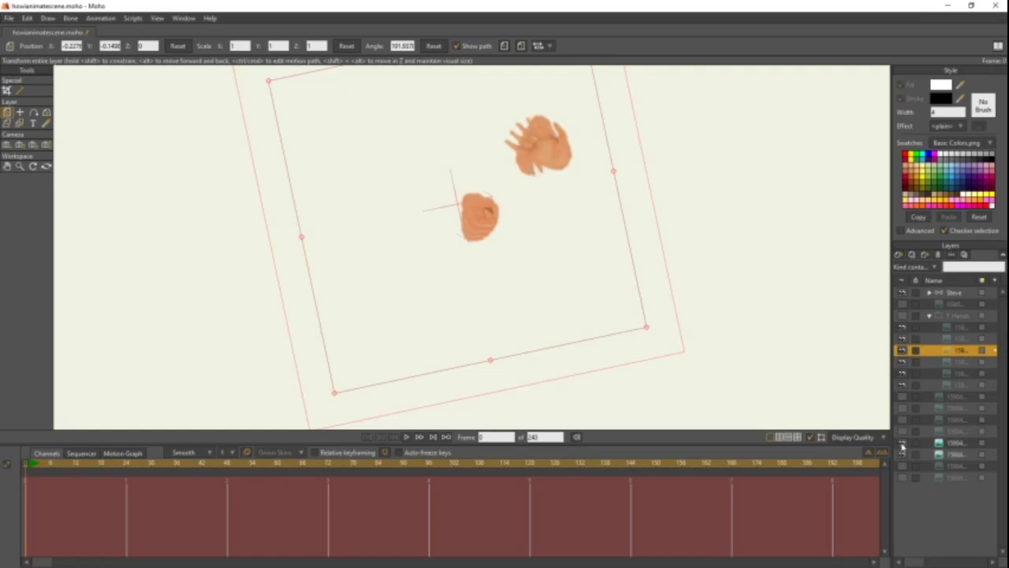
pyautogui.click(902, 443)
pyautogui.click(902, 454)
pyautogui.click(902, 442)
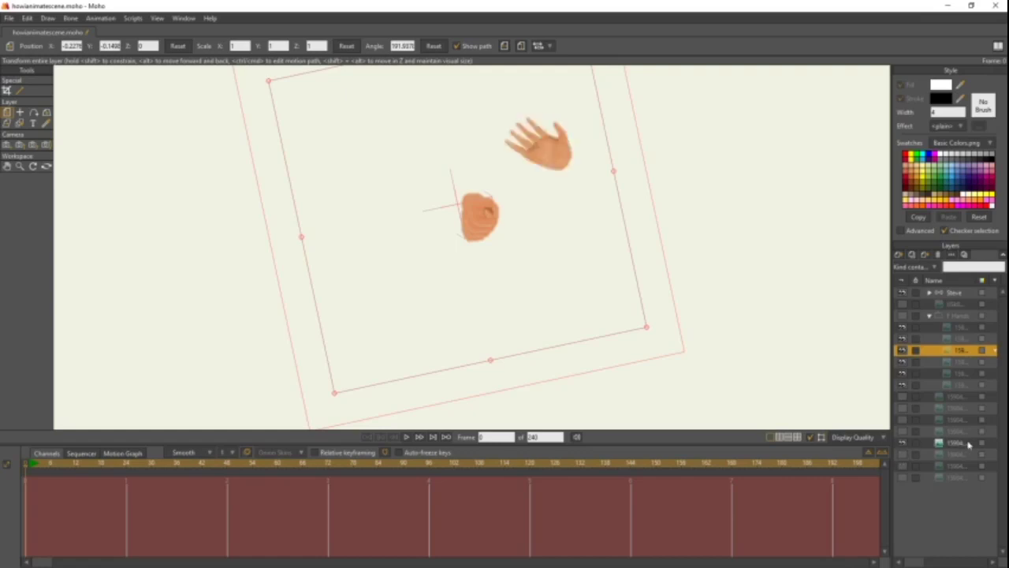
pyautogui.click(962, 443)
pyautogui.moveTo(368, 179); pyautogui.dragTo(859, 395)
pyautogui.moveTo(952, 443); pyautogui.dragTo(951, 389)
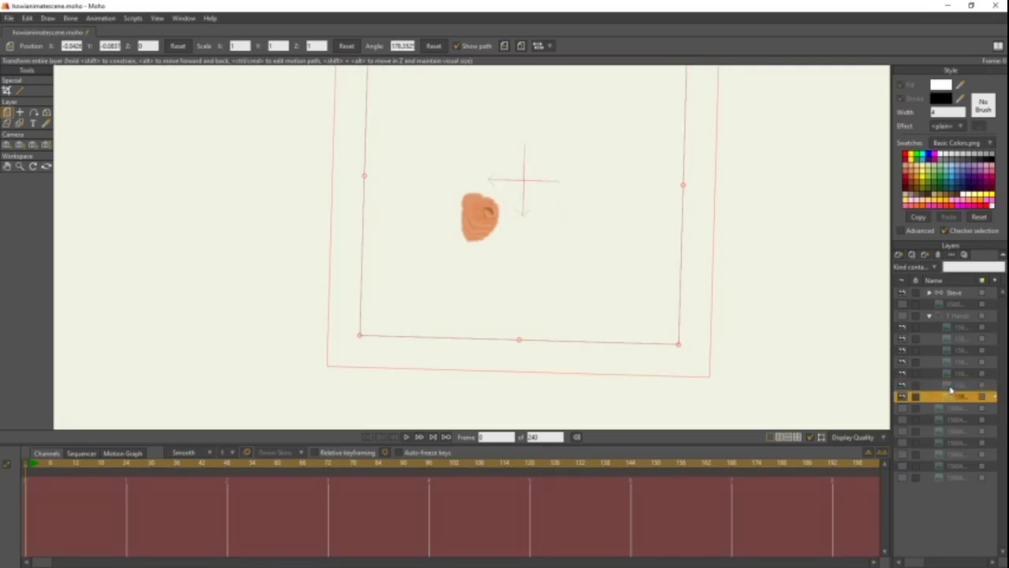
# - Preview the next loose image and add the remaining unrotated hand image to the end of the F Hands group
pyautogui.click(944, 466)
pyautogui.click(903, 466)
pyautogui.click(903, 466)
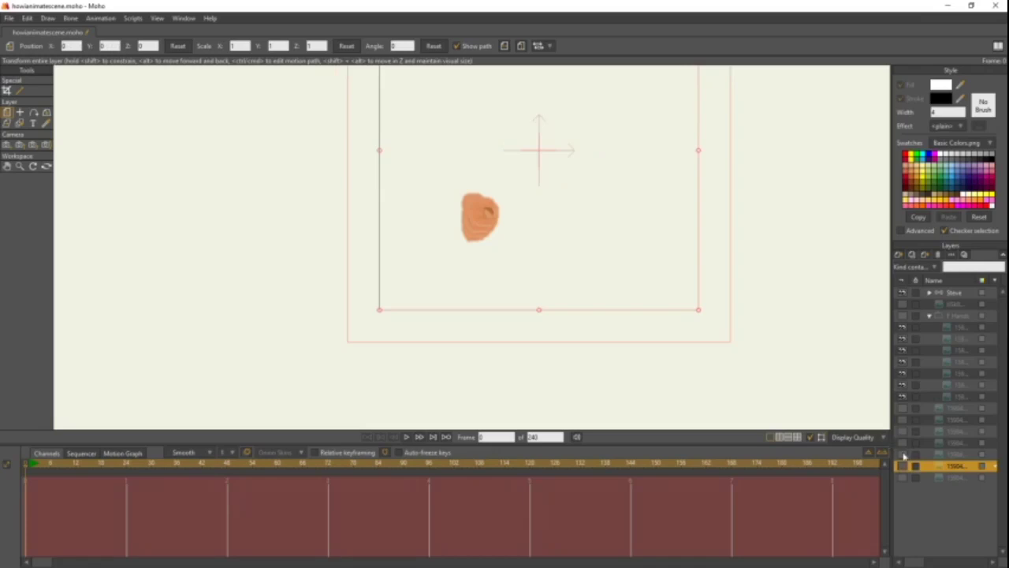
pyautogui.click(904, 455)
pyautogui.moveTo(941, 455); pyautogui.dragTo(955, 404)
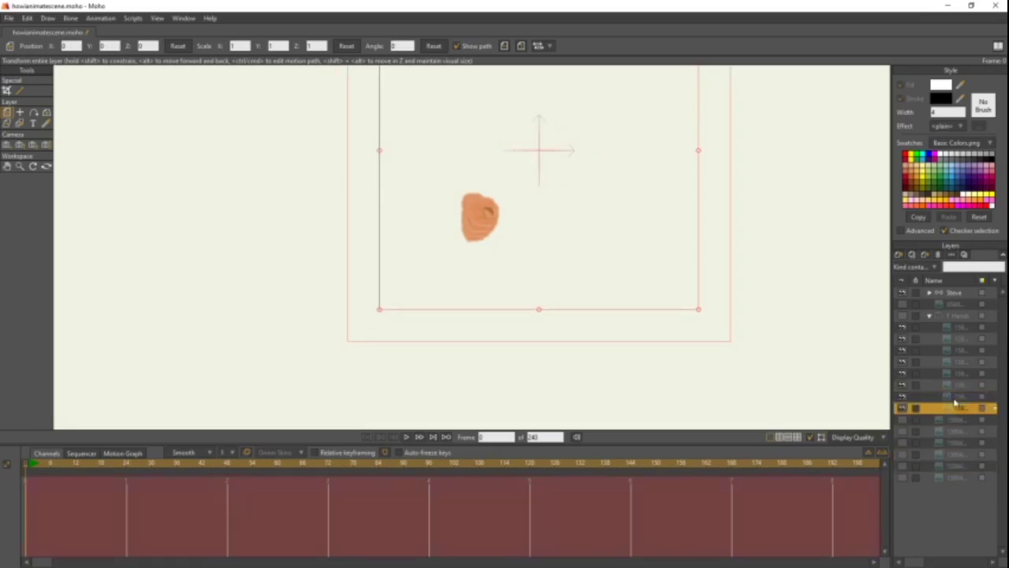
# - Show and hide each remaining loose image outside F Hands to check for further hand images
pyautogui.click(904, 446)
pyautogui.click(904, 443)
pyautogui.click(903, 431)
pyautogui.click(903, 431)
pyautogui.click(904, 455)
pyautogui.click(904, 466)
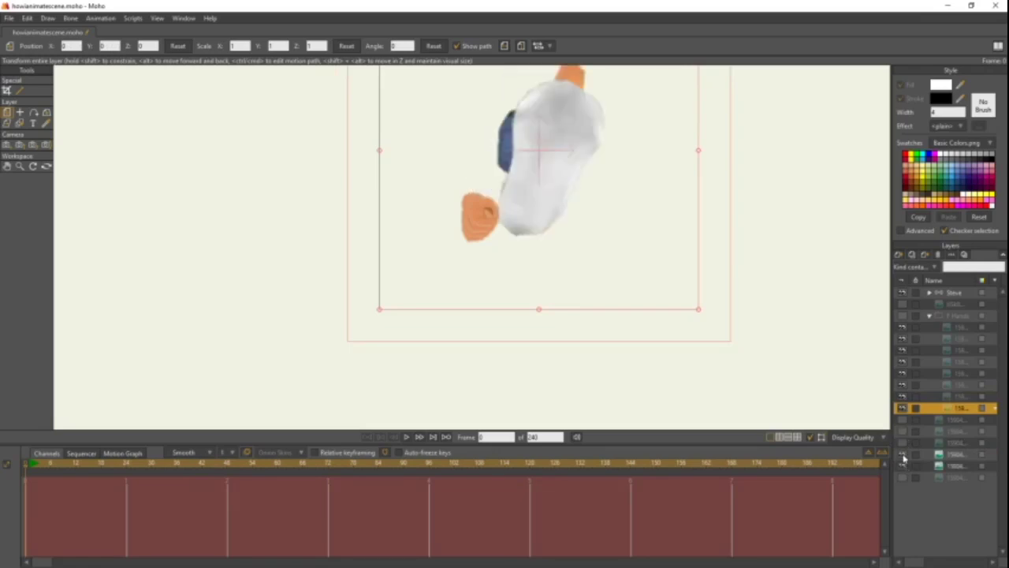
pyautogui.click(903, 455)
pyautogui.click(903, 466)
pyautogui.click(903, 478)
pyautogui.click(903, 419)
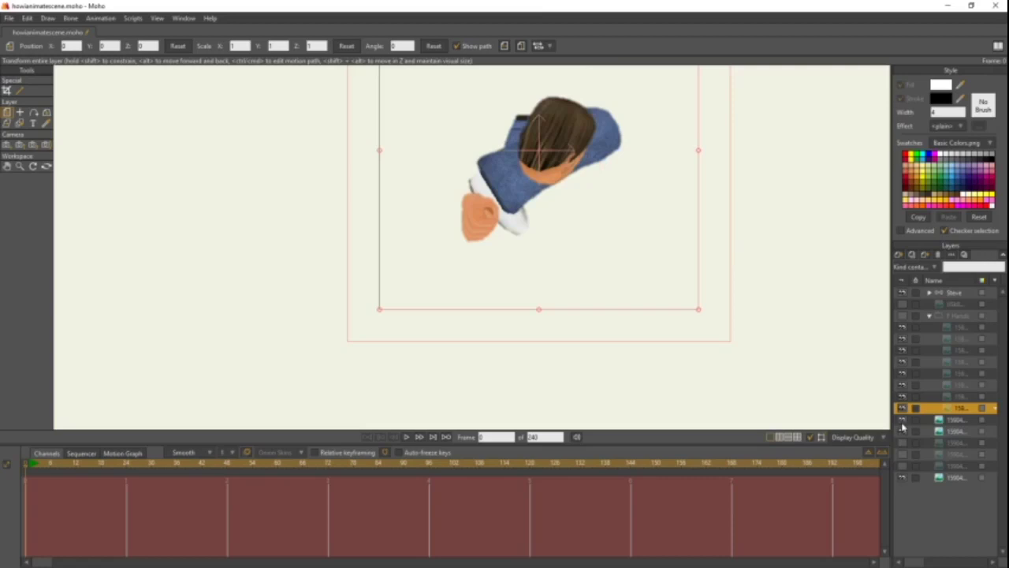
pyautogui.click(903, 419)
pyautogui.click(902, 432)
pyautogui.click(904, 478)
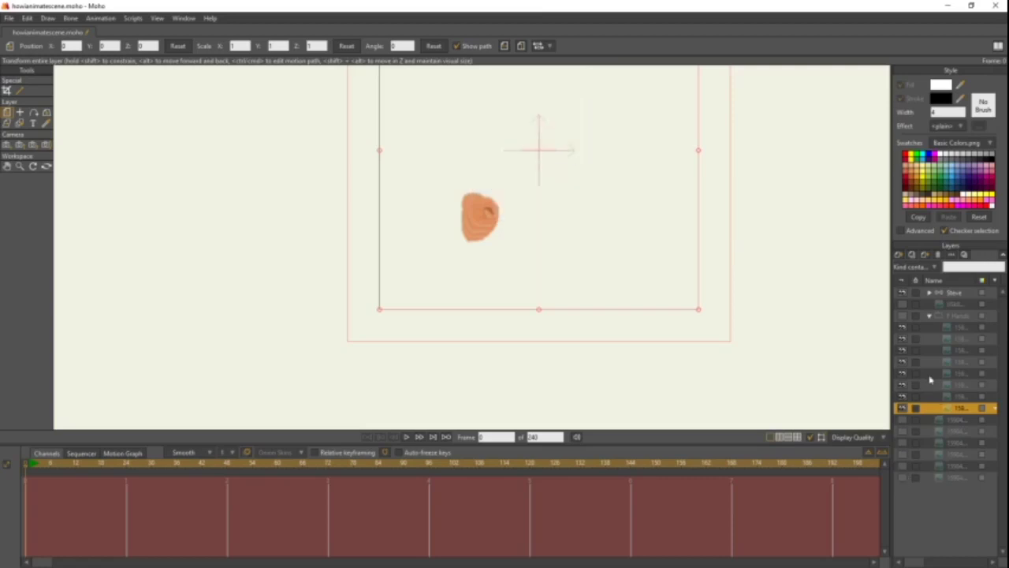
# - Select the images in the F Hands group one after another to review the collected hands
pyautogui.click(962, 330)
pyautogui.click(961, 347)
pyautogui.click(960, 362)
pyautogui.click(960, 374)
pyautogui.click(960, 384)
pyautogui.click(959, 397)
pyautogui.click(958, 408)
pyautogui.click(949, 328)
# - Collapse the F Hands group and move it above the Steve layer in the layer order
pyautogui.click(933, 316)
pyautogui.click(929, 316)
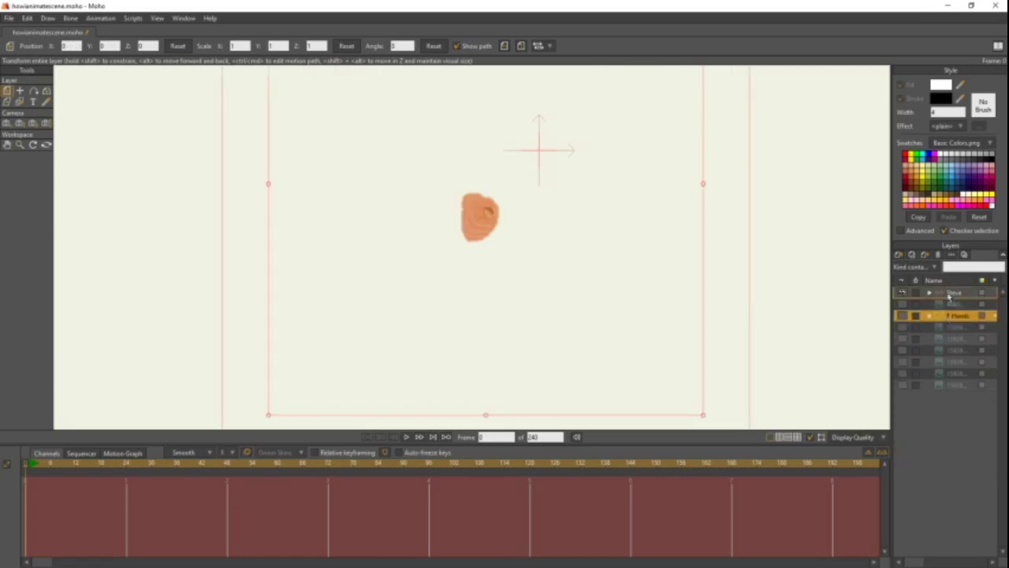
pyautogui.moveTo(949, 317); pyautogui.dragTo(962, 293)
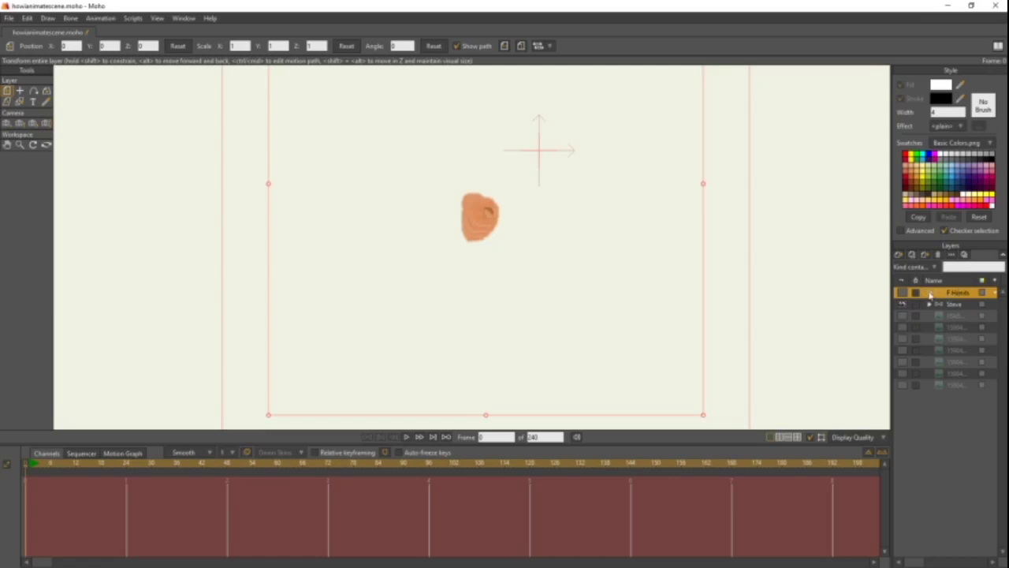
# - Expand and show the F Hands group with only its first hand image visible
pyautogui.click(930, 293)
pyautogui.click(938, 304)
pyautogui.click(903, 294)
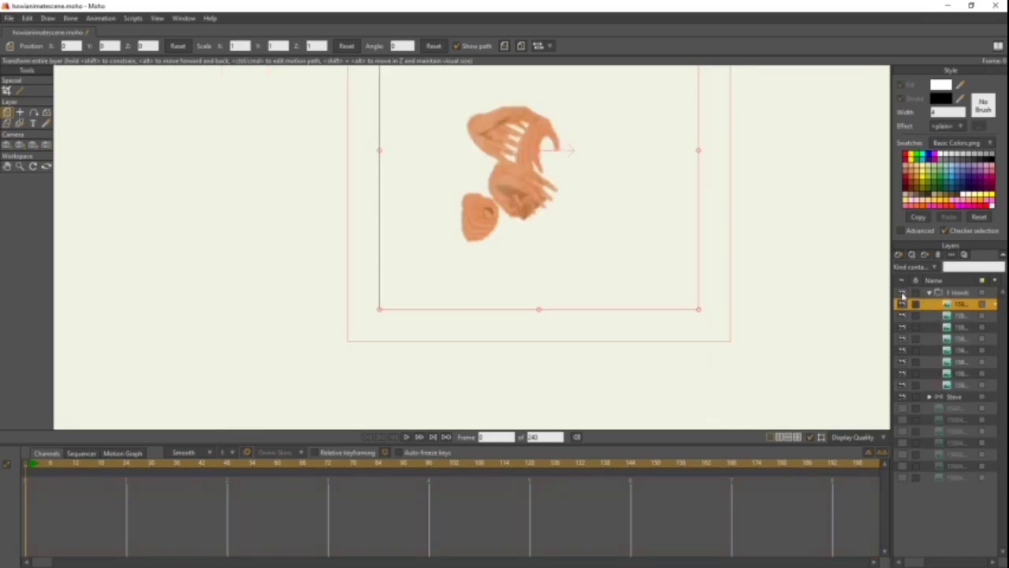
pyautogui.moveTo(902, 308); pyautogui.dragTo(903, 388)
pyautogui.click(901, 305)
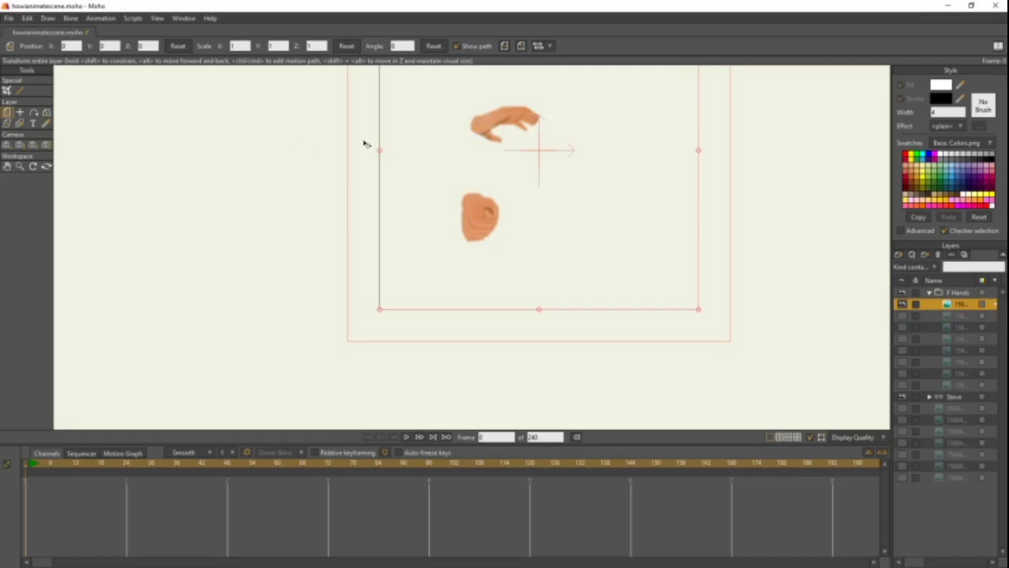
# - Align the first F Hands image with Steve's front hand at about -68°, and show the second image in its place
pyautogui.scroll(2, 554, 230)
pyautogui.moveTo(554, 230); pyautogui.dragTo(480, 274)
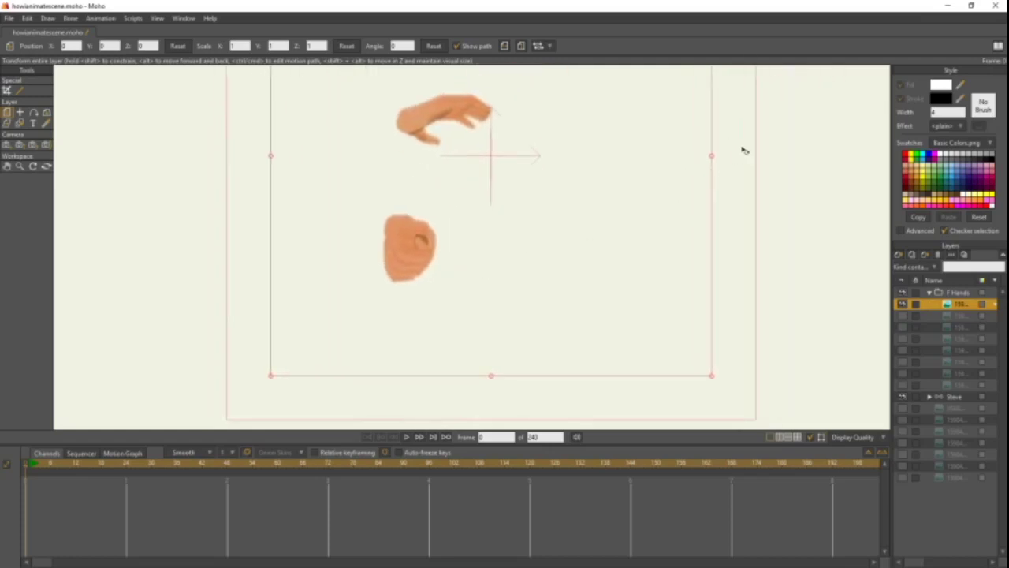
pyautogui.moveTo(741, 150); pyautogui.dragTo(647, 314)
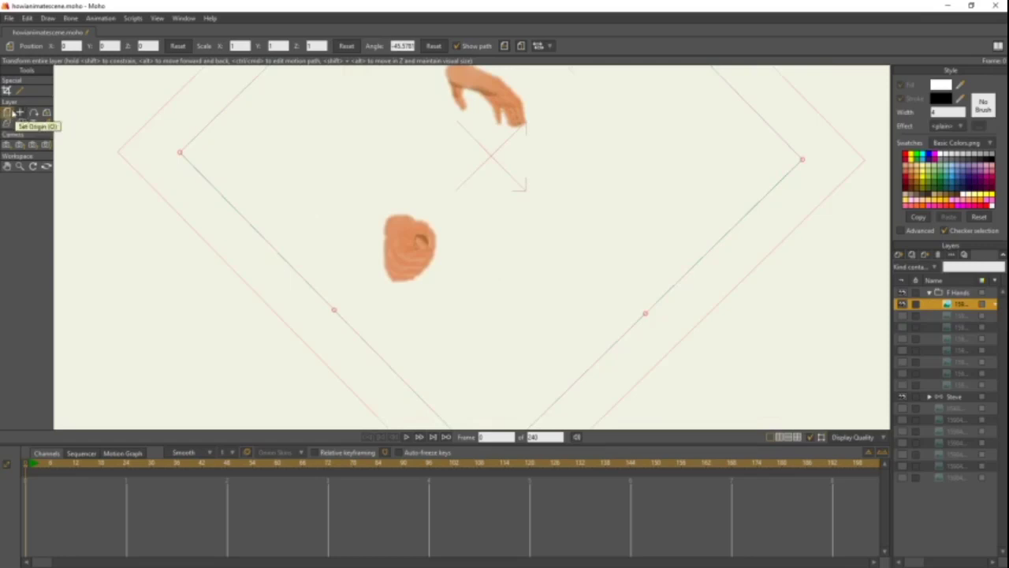
pyautogui.moveTo(584, 128); pyautogui.dragTo(573, 187)
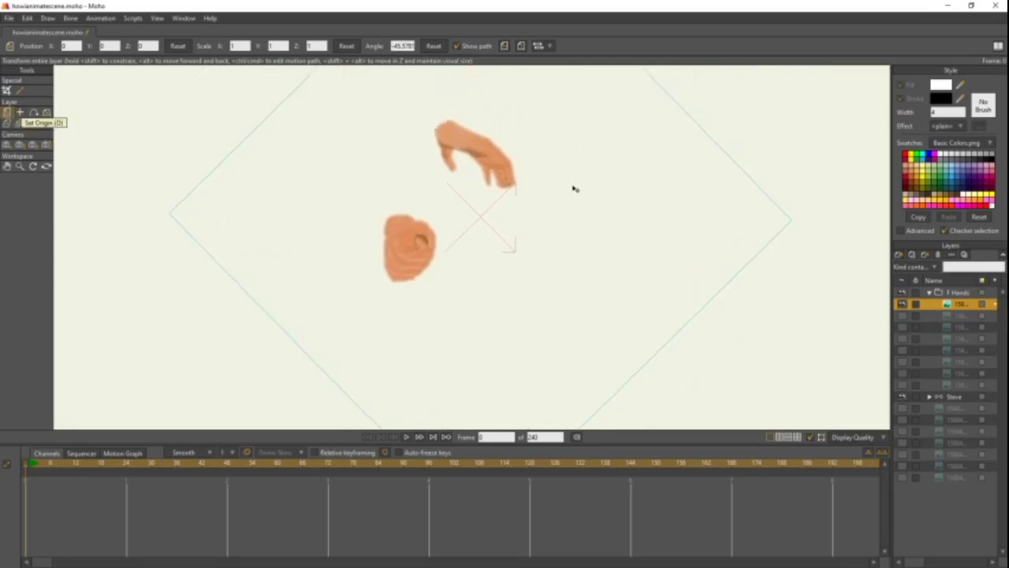
pyautogui.moveTo(588, 149); pyautogui.dragTo(497, 178)
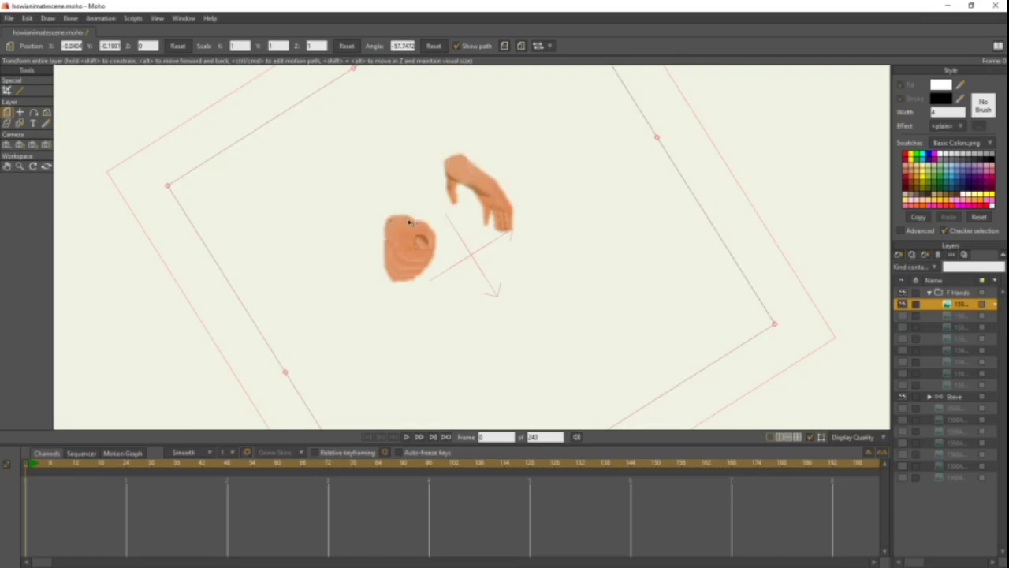
pyautogui.moveTo(506, 198); pyautogui.dragTo(441, 266)
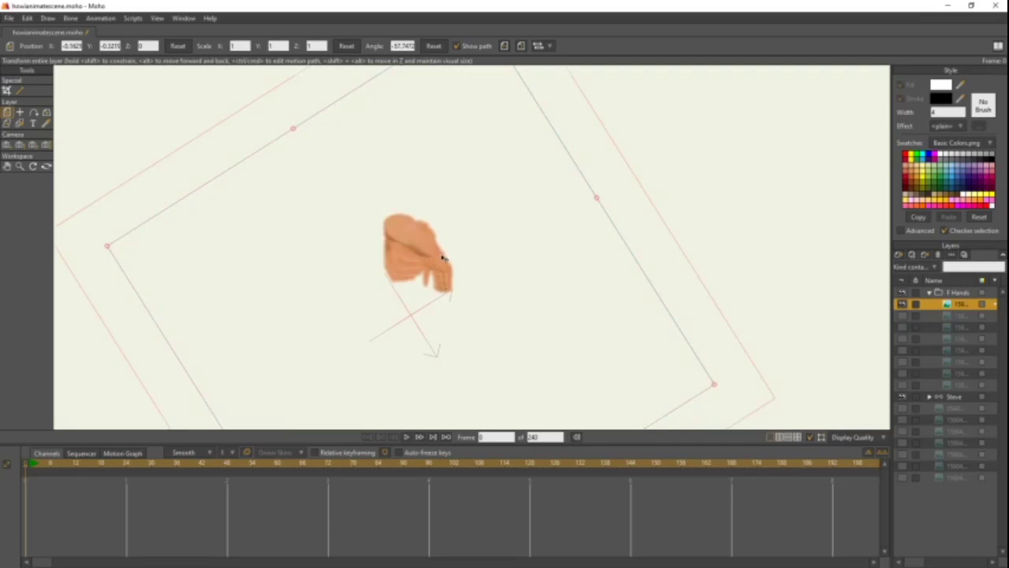
pyautogui.moveTo(608, 194); pyautogui.dragTo(493, 196)
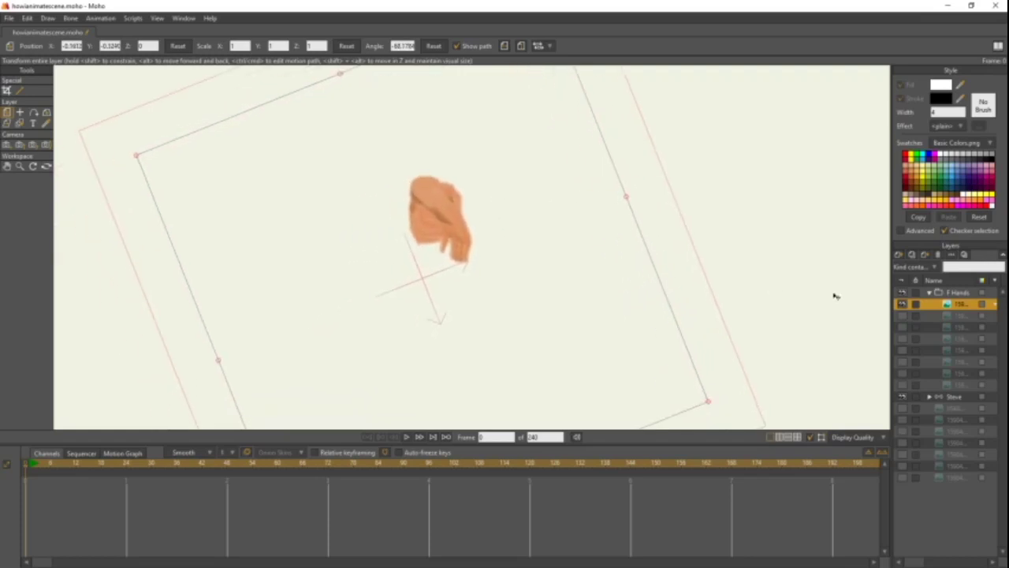
pyautogui.click(903, 304)
pyautogui.click(903, 317)
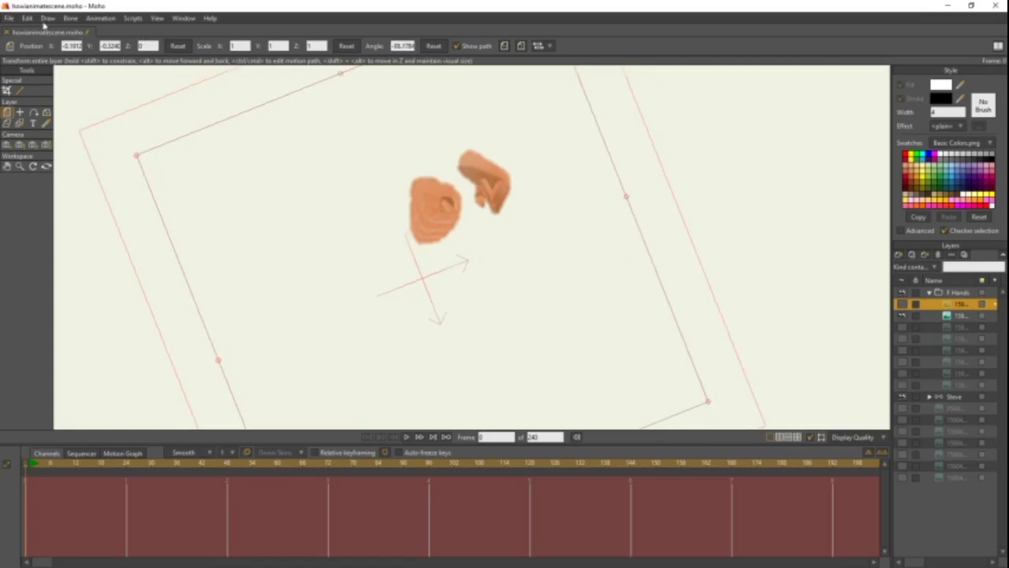
pyautogui.click(28, 18)
pyautogui.click(183, 18)
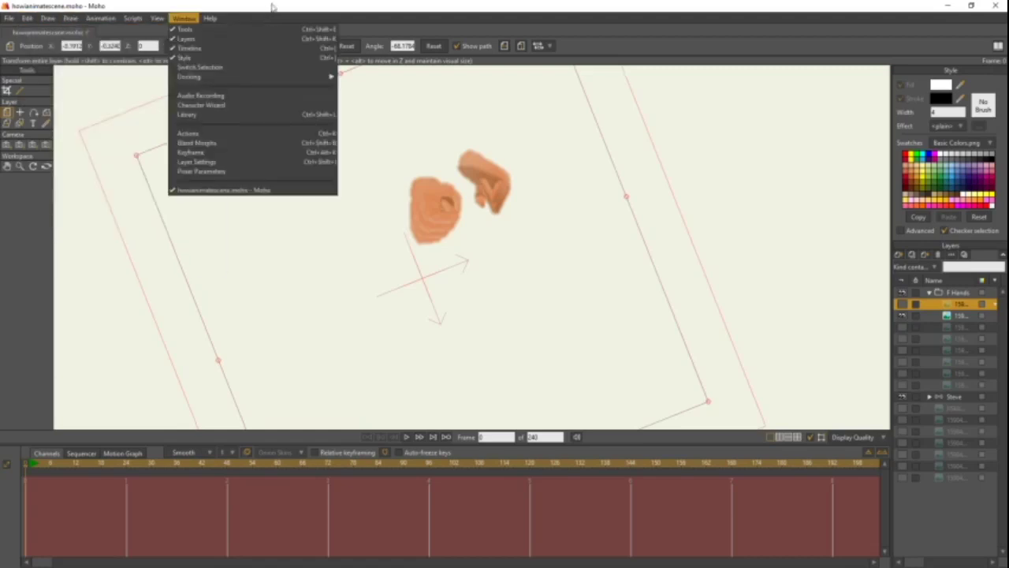
pyautogui.click(596, 17)
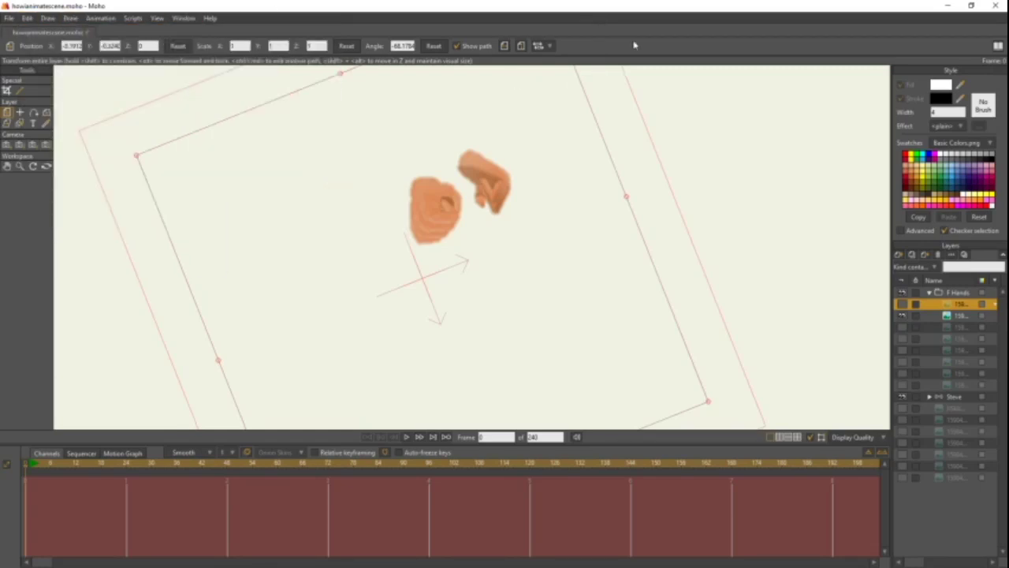
# - Align the second F Hands image with Steve's front hand, rotated to about 260°
pyautogui.click(947, 315)
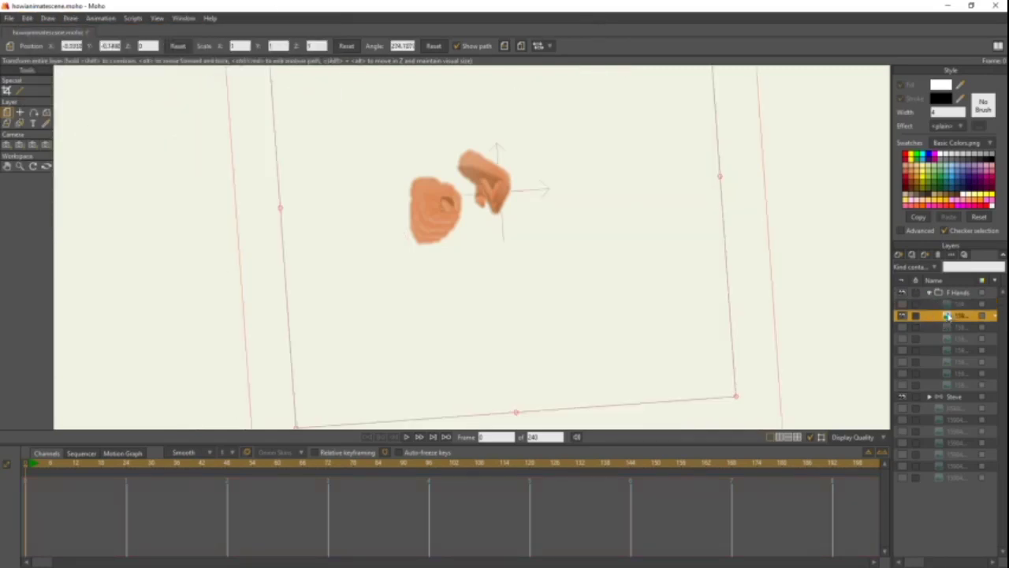
pyautogui.moveTo(496, 252); pyautogui.dragTo(556, 214)
pyautogui.moveTo(712, 169); pyautogui.dragTo(546, 227)
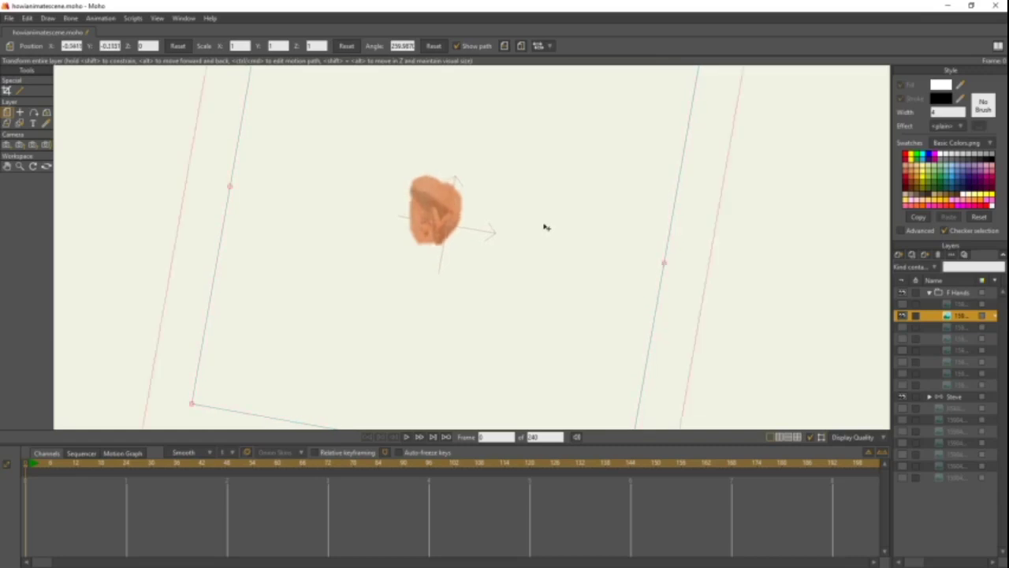
# - Switch visibility to the third F Hands image and align it with Steve's front hand at about 174°
pyautogui.click(904, 319)
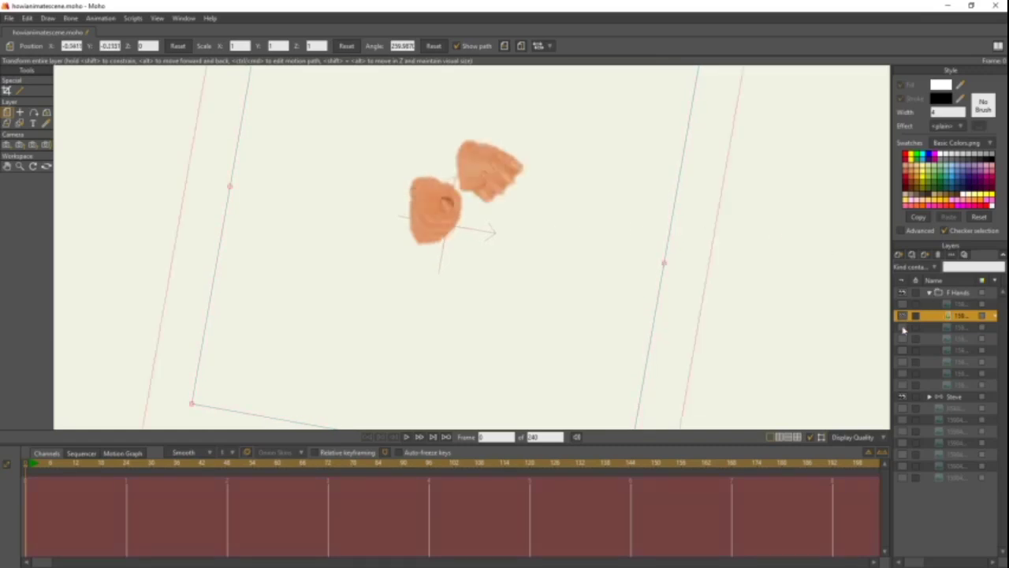
pyautogui.click(950, 325)
pyautogui.moveTo(657, 185); pyautogui.dragTo(492, 241)
# - Show only the fourth F Hands image and move it onto Steve's front hand
pyautogui.click(903, 338)
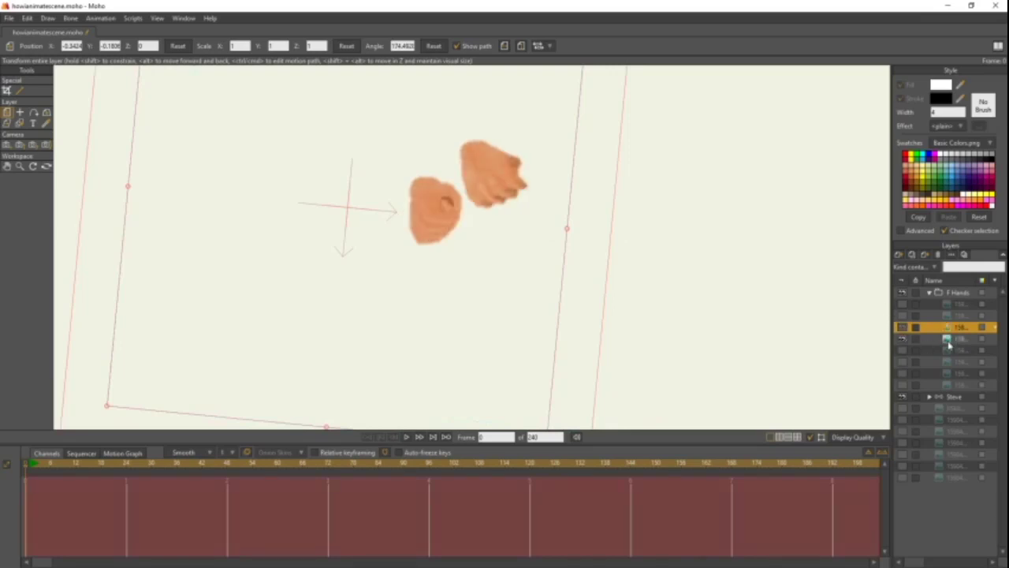
pyautogui.click(947, 338)
pyautogui.moveTo(646, 235); pyautogui.dragTo(536, 244)
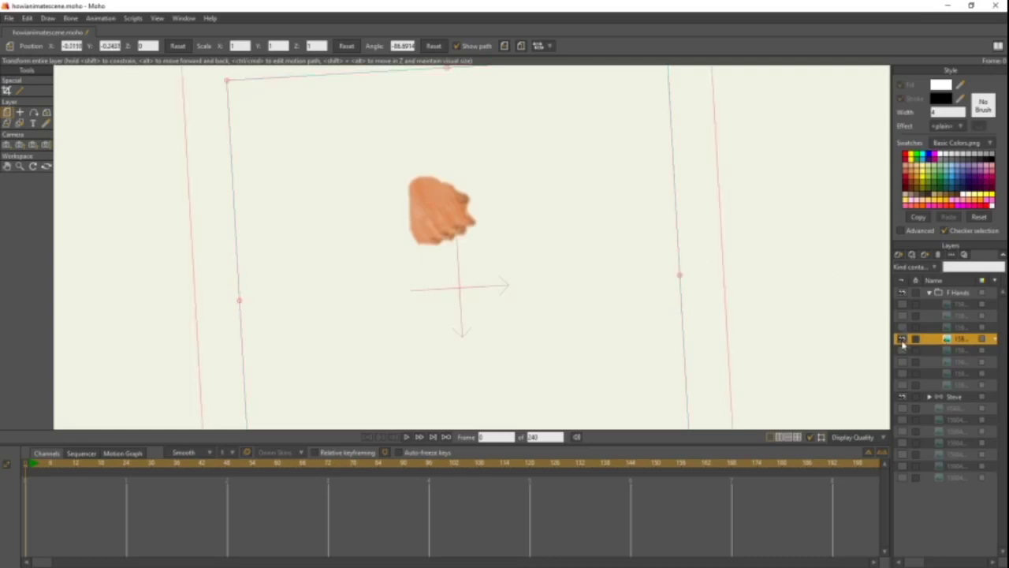
# - Show the fifth F Hands image instead of the fourth and align it with Steve's front hand at about 83°
pyautogui.click(903, 341)
pyautogui.click(903, 350)
pyautogui.click(947, 350)
pyautogui.moveTo(537, 210); pyautogui.dragTo(497, 238)
pyautogui.moveTo(660, 200); pyautogui.dragTo(510, 237)
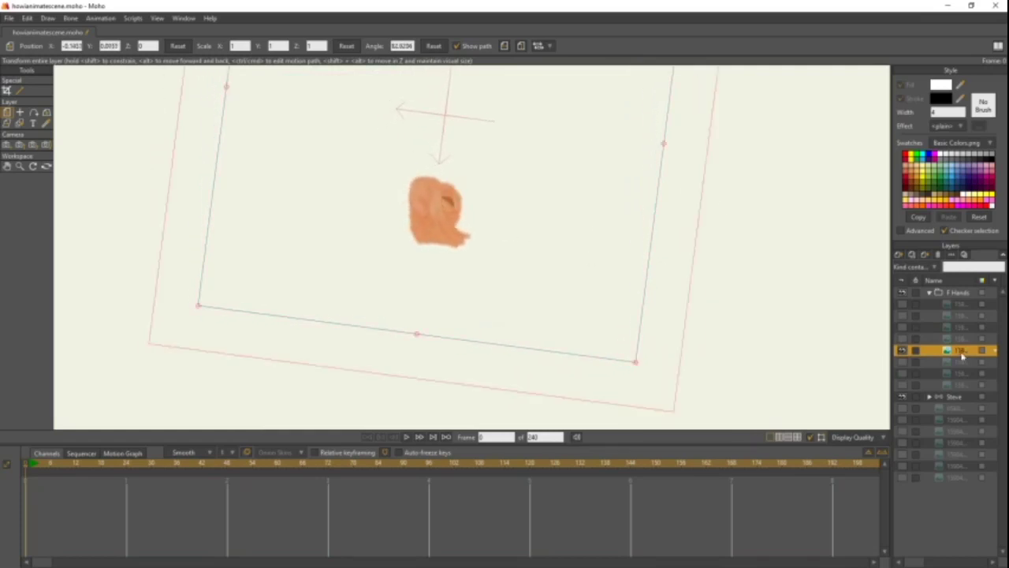
# - Show only the sixth F Hands image, with spread fingers, and align it with Steve's front hand at about -30°
pyautogui.click(962, 361)
pyautogui.click(903, 361)
pyautogui.click(903, 349)
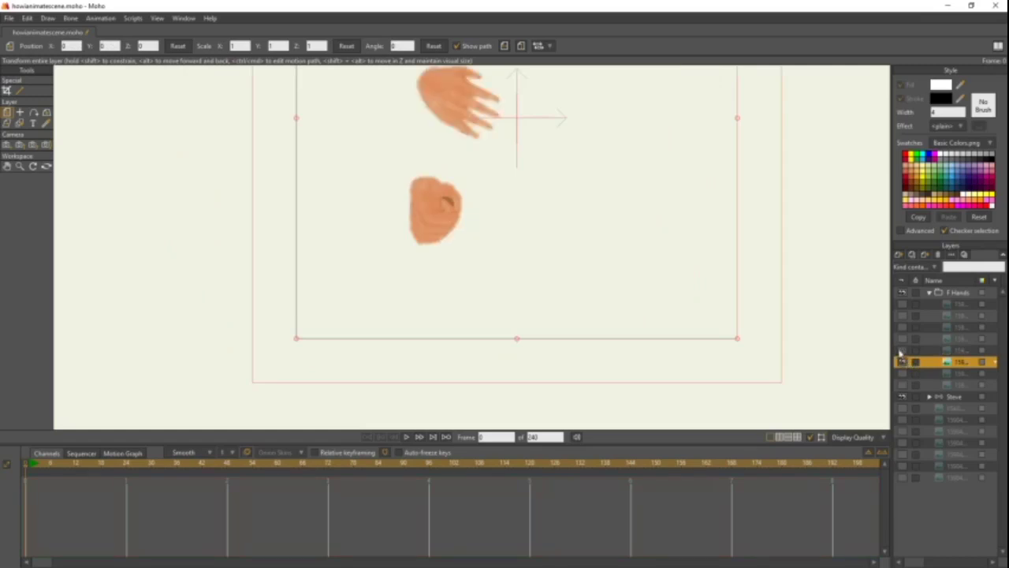
pyautogui.moveTo(736, 173); pyautogui.dragTo(726, 287)
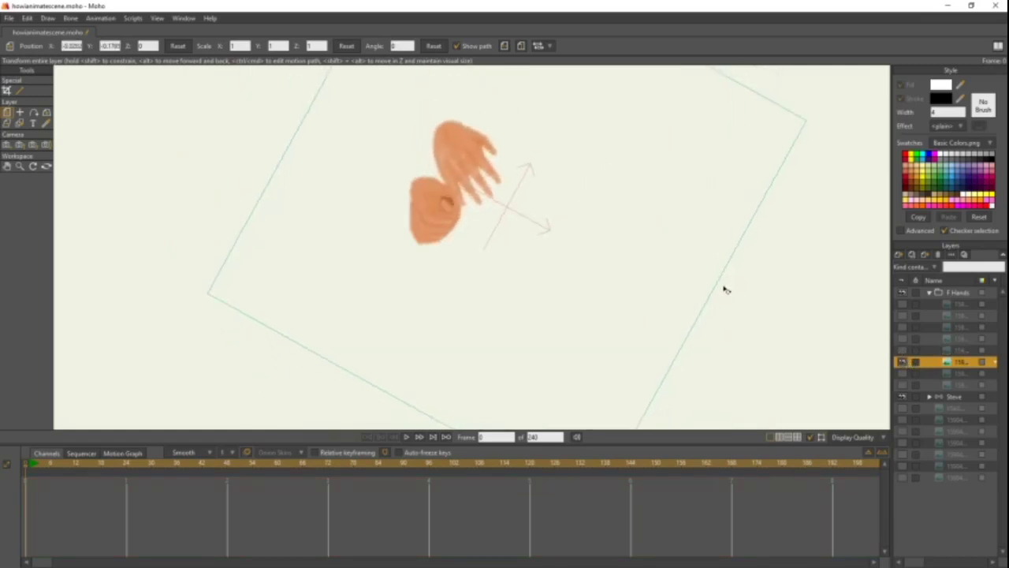
pyautogui.moveTo(591, 158)
pyautogui.mouseDown()
pyautogui.moveTo(564, 221)
pyautogui.moveTo(563, 208)
pyautogui.moveTo(565, 218)
pyautogui.moveTo(610, 189)
pyautogui.moveTo(593, 185)
pyautogui.mouseUp()
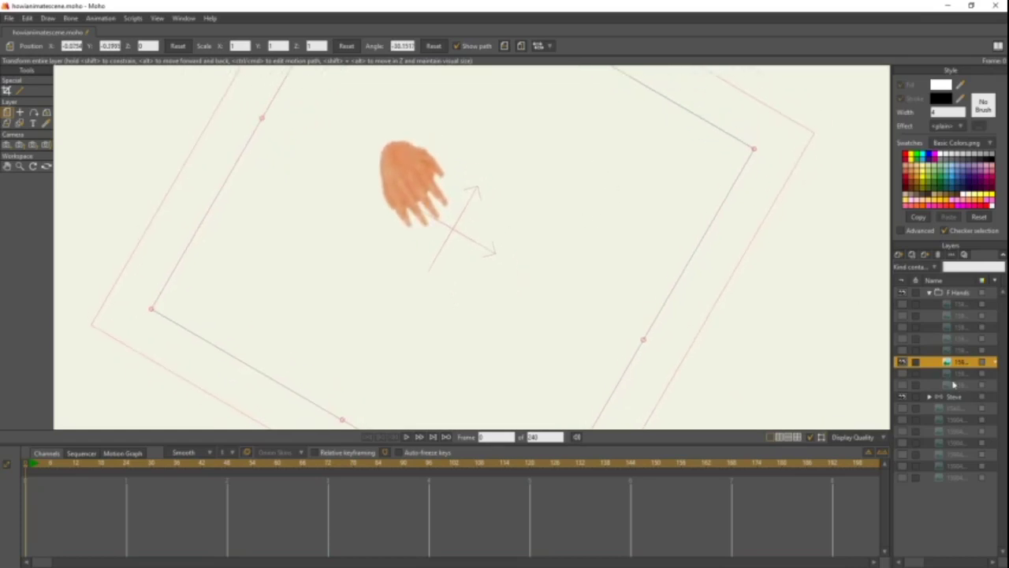
# - Show only the seventh F Hands image and align it with Steve's front hand at about 161°
pyautogui.click(904, 362)
pyautogui.click(904, 373)
pyautogui.click(947, 373)
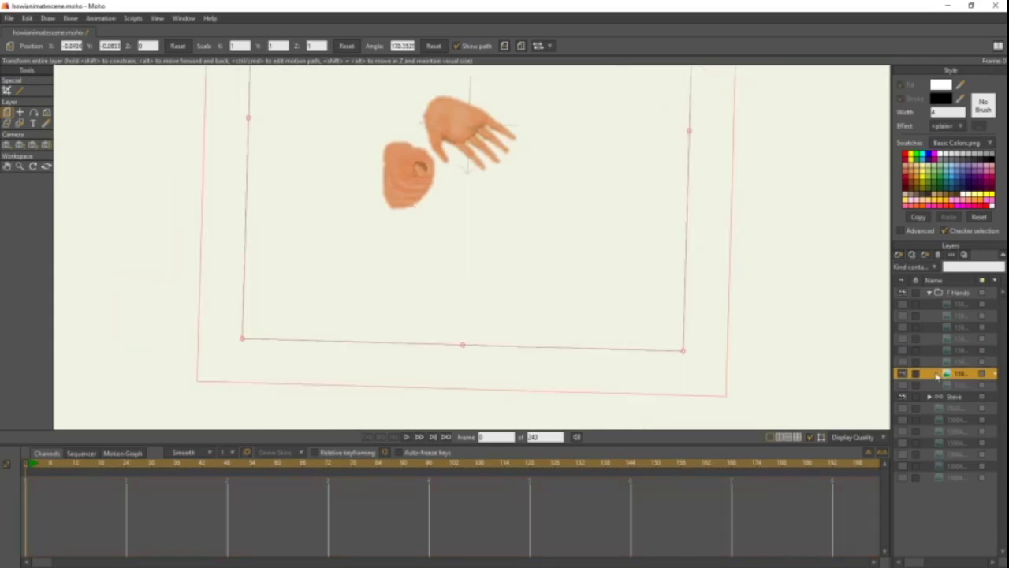
pyautogui.moveTo(710, 193); pyautogui.dragTo(519, 210)
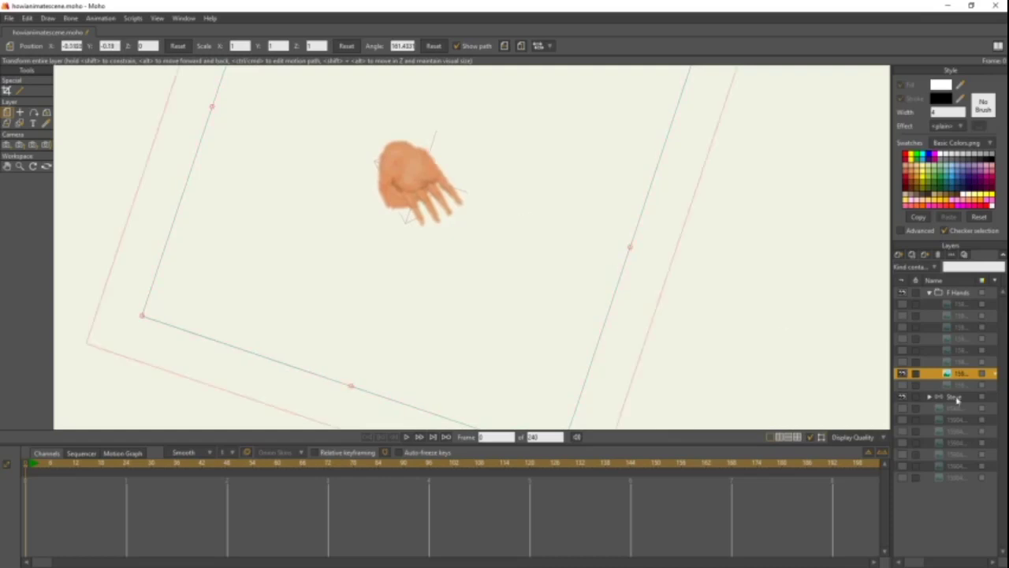
# - Show the eighth F Hands image instead of the seventh and align it with Steve's front hand at about 36°
pyautogui.click(939, 386)
pyautogui.click(903, 385)
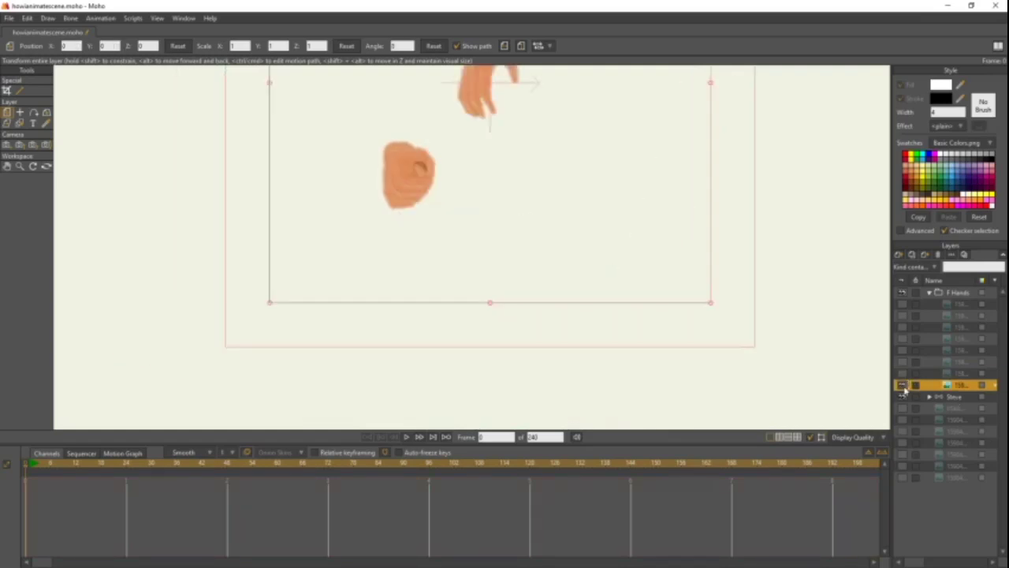
pyautogui.moveTo(240, 186)
pyautogui.mouseDown()
pyautogui.moveTo(351, 336)
pyautogui.moveTo(466, 257)
pyautogui.moveTo(477, 262)
pyautogui.moveTo(439, 277)
pyautogui.moveTo(444, 300)
pyautogui.moveTo(444, 291)
pyautogui.mouseUp()
pyautogui.moveTo(734, 115); pyautogui.dragTo(548, 214)
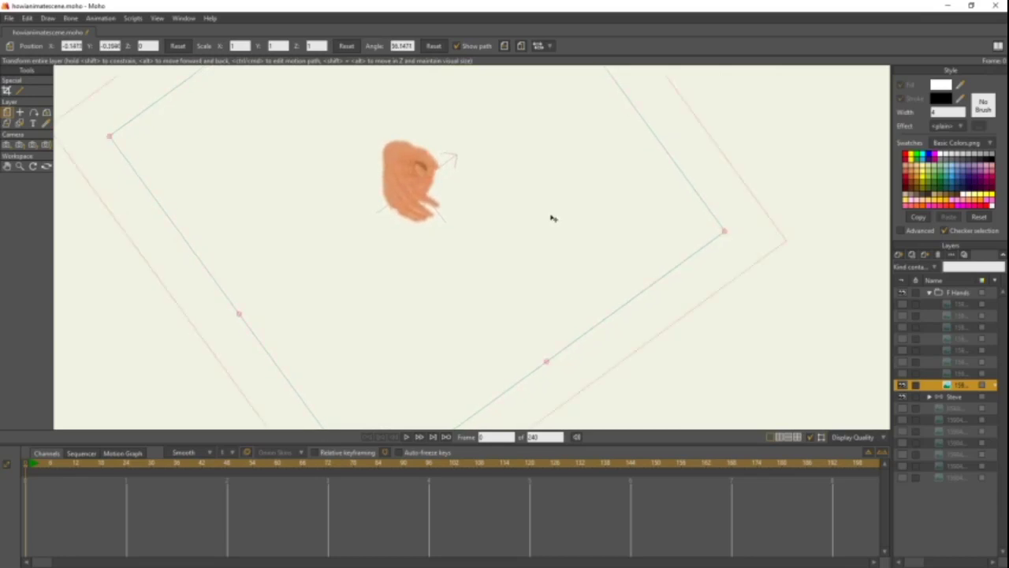
# - Hide the eighth hand image and the Steve group, and show the first F Hands image
pyautogui.click(902, 385)
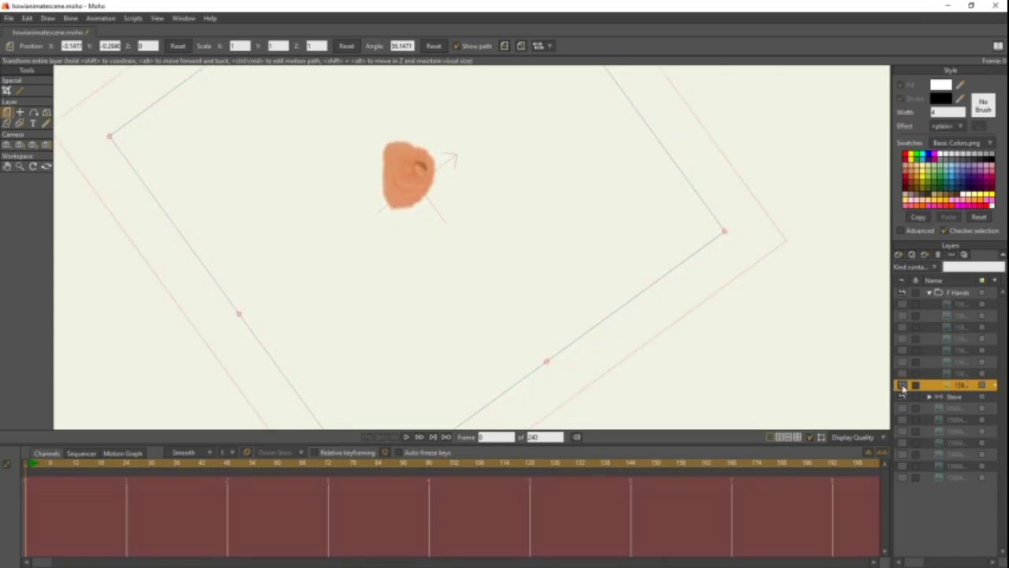
pyautogui.click(902, 292)
pyautogui.click(903, 293)
pyautogui.click(903, 396)
pyautogui.click(903, 304)
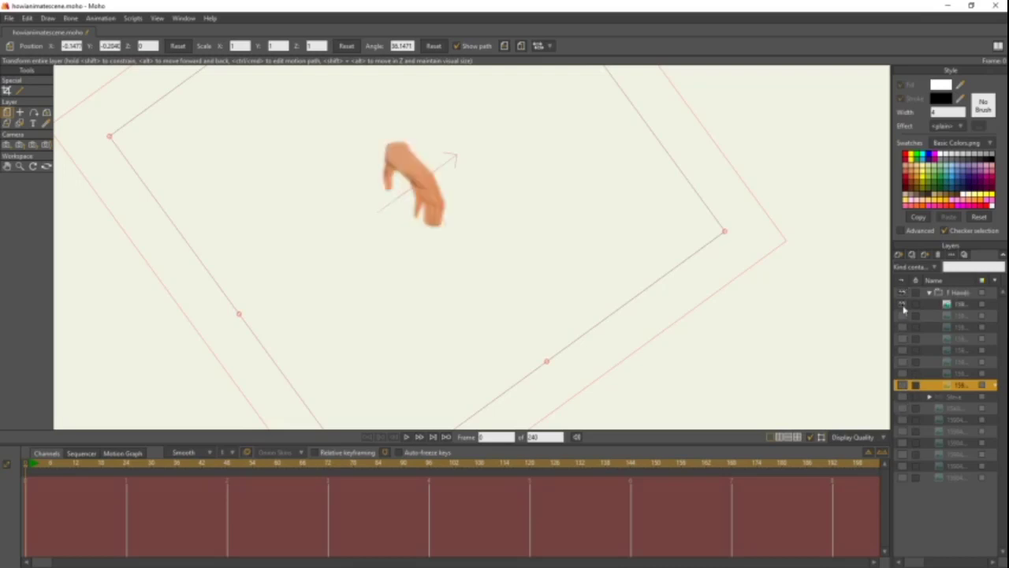
# - Compare the first two F Hands images, hide both, and move the second one down to seventh place in the group
pyautogui.click(903, 316)
pyautogui.click(903, 316)
pyautogui.click(903, 306)
pyautogui.click(903, 306)
pyautogui.click(903, 306)
pyautogui.click(903, 316)
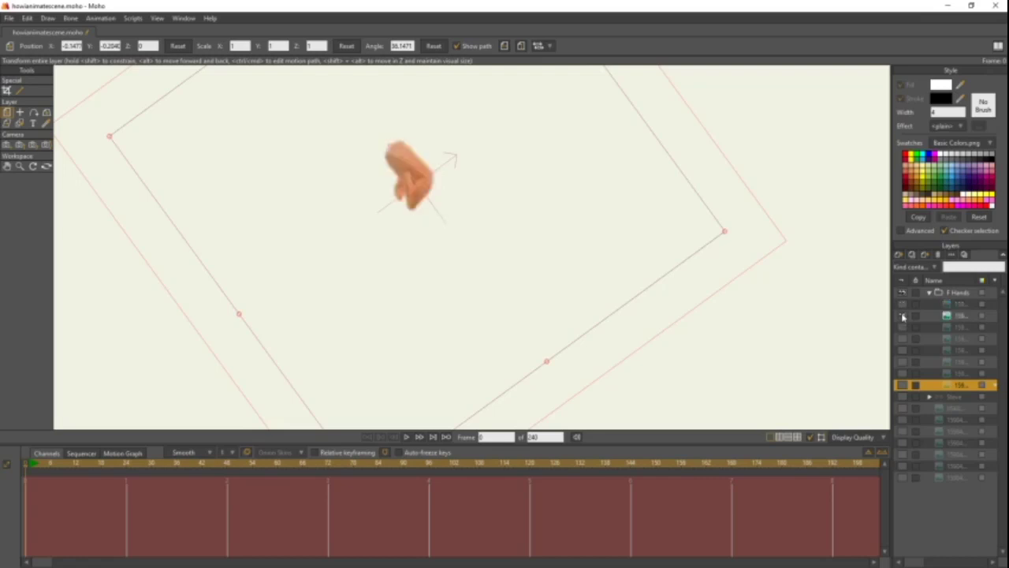
pyautogui.click(903, 316)
pyautogui.click(946, 316)
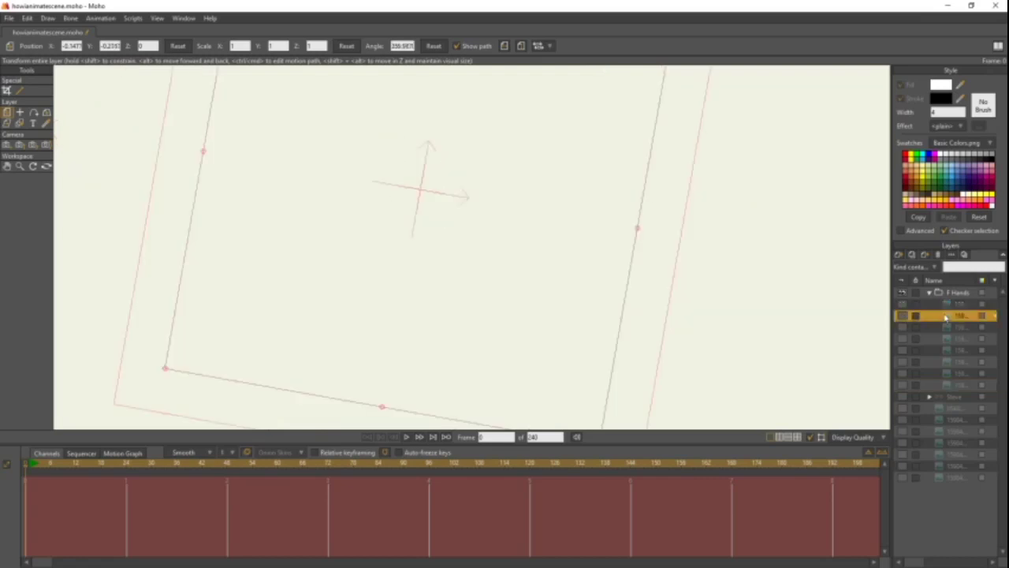
pyautogui.moveTo(944, 346); pyautogui.dragTo(946, 383)
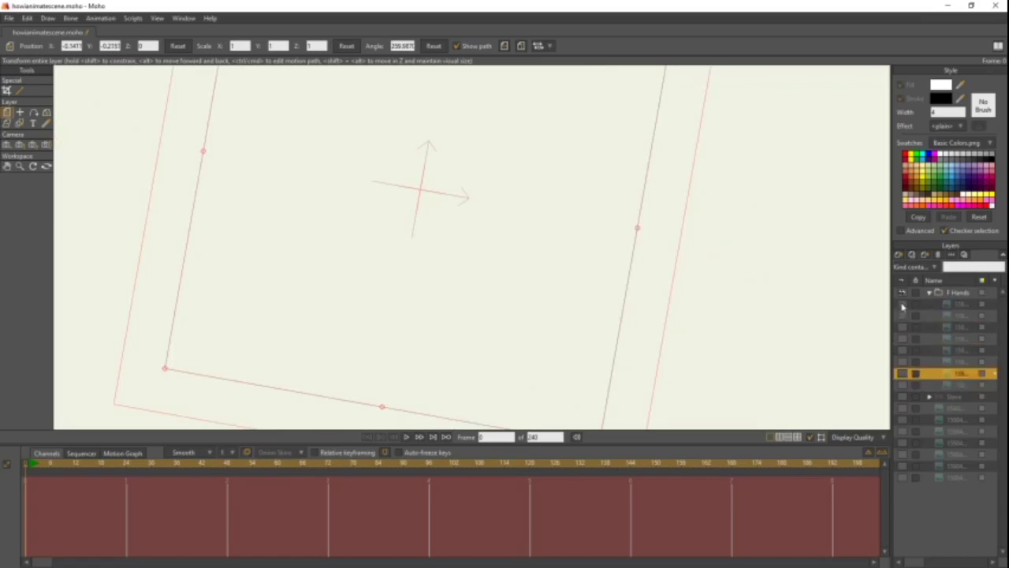
# - Preview the first and second F Hands images in turn and move the second one down to sixth place
pyautogui.click(902, 305)
pyautogui.click(902, 305)
pyautogui.click(903, 317)
pyautogui.click(903, 316)
pyautogui.moveTo(951, 318); pyautogui.dragTo(942, 364)
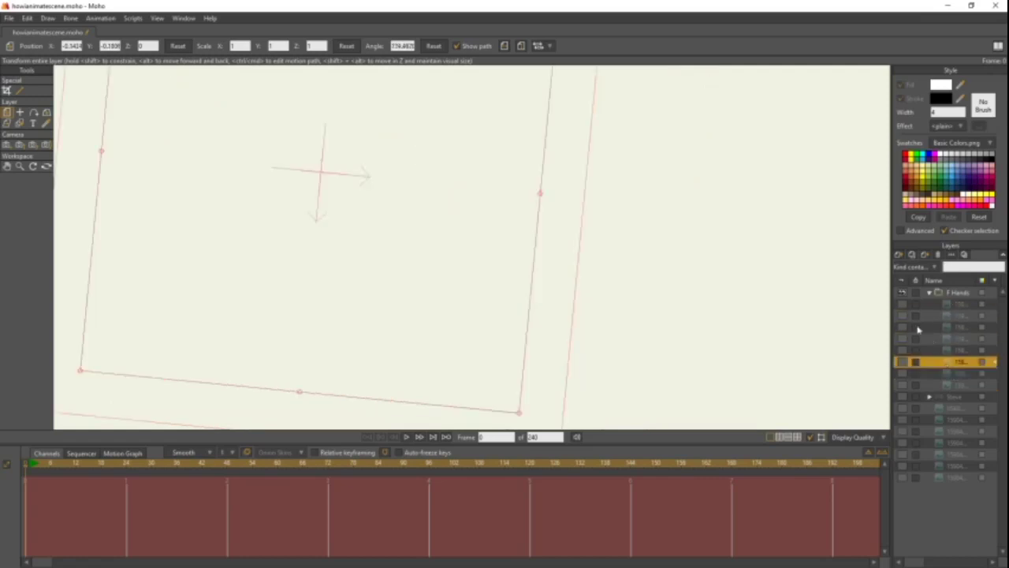
# - Preview the image now second in F Hands and move it down to fifth place
pyautogui.click(903, 318)
pyautogui.click(903, 317)
pyautogui.moveTo(949, 316); pyautogui.dragTo(955, 357)
# - Toggle the F Hands images through the seventh on and off to examine the order of the hand poses
pyautogui.click(903, 317)
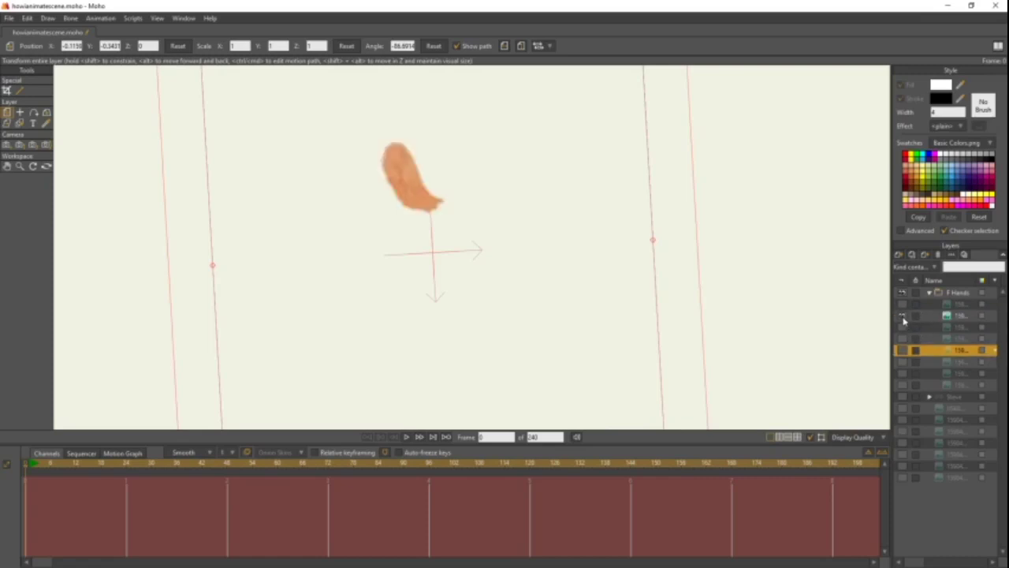
pyautogui.click(903, 316)
pyautogui.click(903, 304)
pyautogui.click(902, 316)
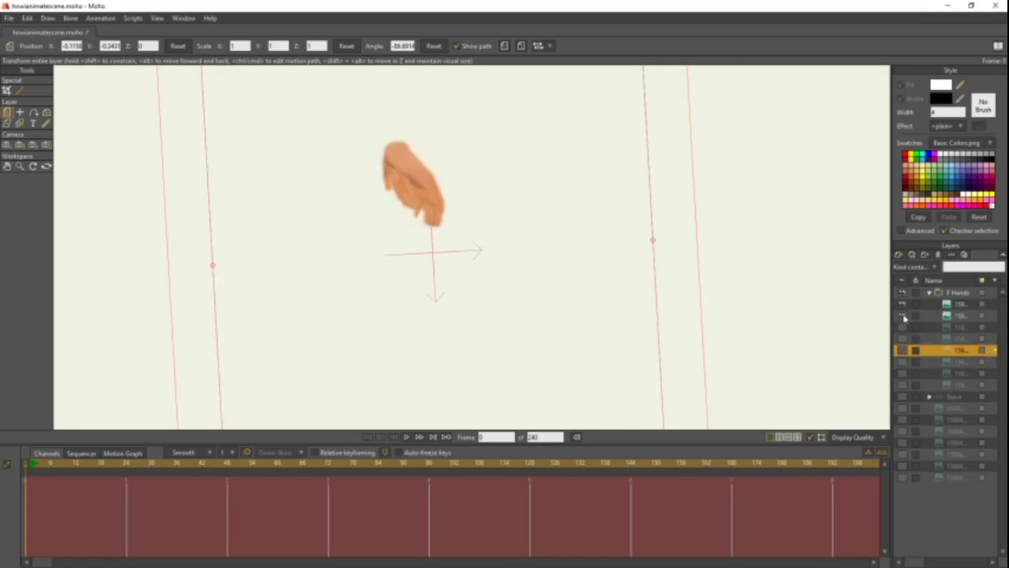
pyautogui.click(902, 304)
pyautogui.click(903, 316)
pyautogui.click(903, 328)
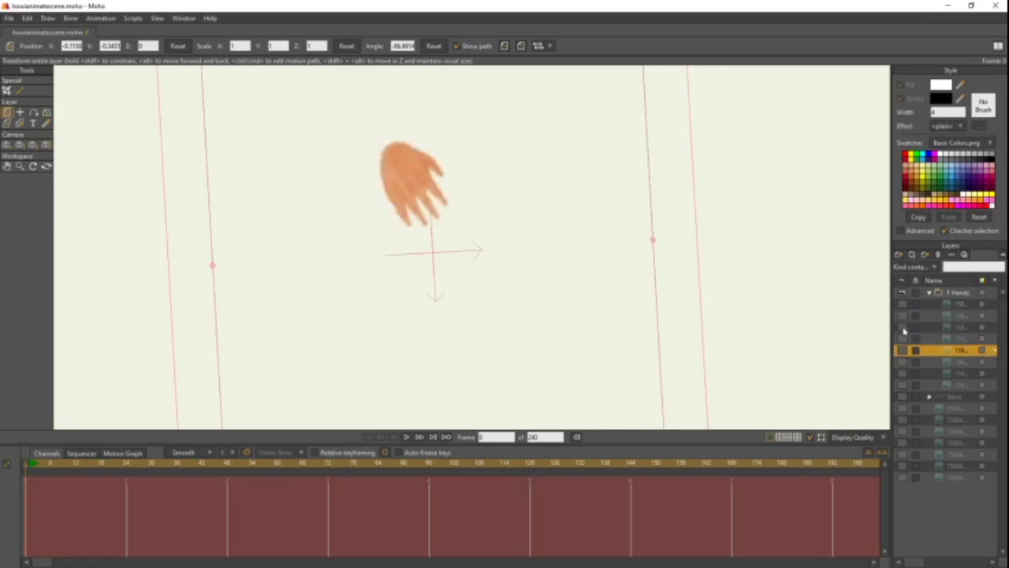
pyautogui.click(903, 328)
pyautogui.click(902, 340)
pyautogui.click(903, 340)
pyautogui.click(903, 350)
pyautogui.click(902, 363)
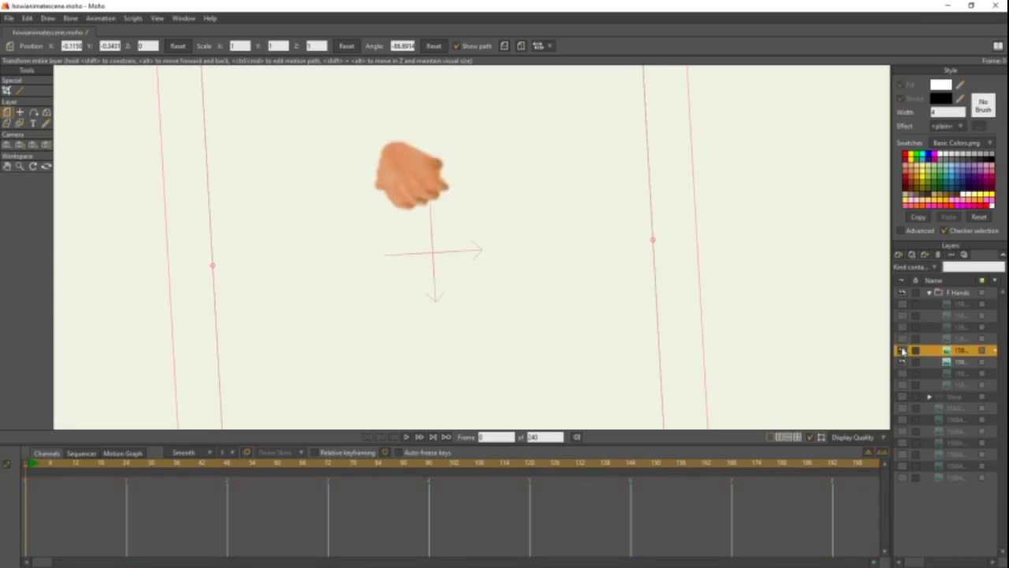
pyautogui.click(903, 351)
pyautogui.click(903, 362)
pyautogui.click(902, 374)
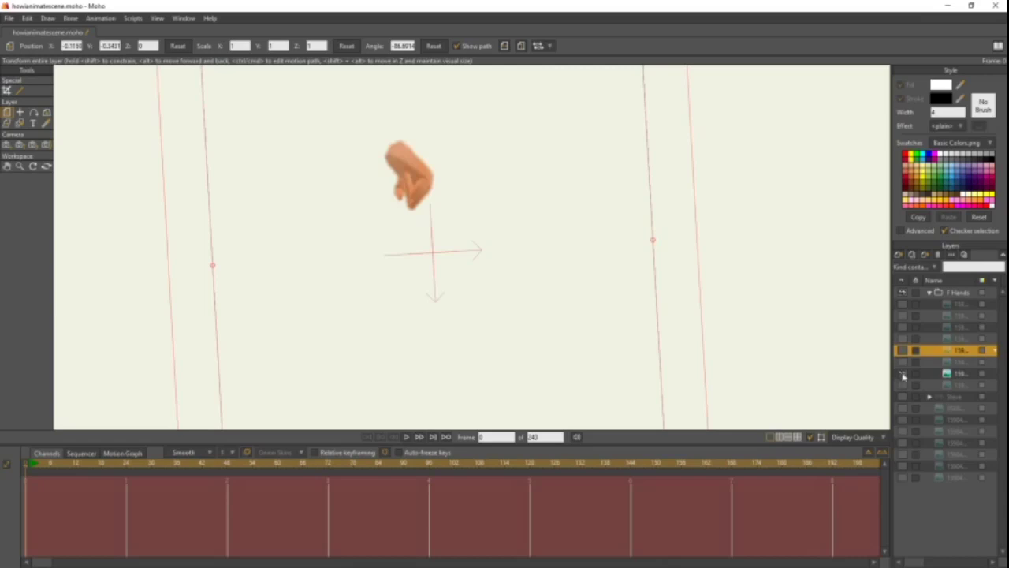
pyautogui.click(903, 374)
# - Move the last F Hands image up to fifth place and compare it with the neighbouring poses, leaving all of them hidden
pyautogui.click(903, 384)
pyautogui.moveTo(961, 391); pyautogui.dragTo(948, 349)
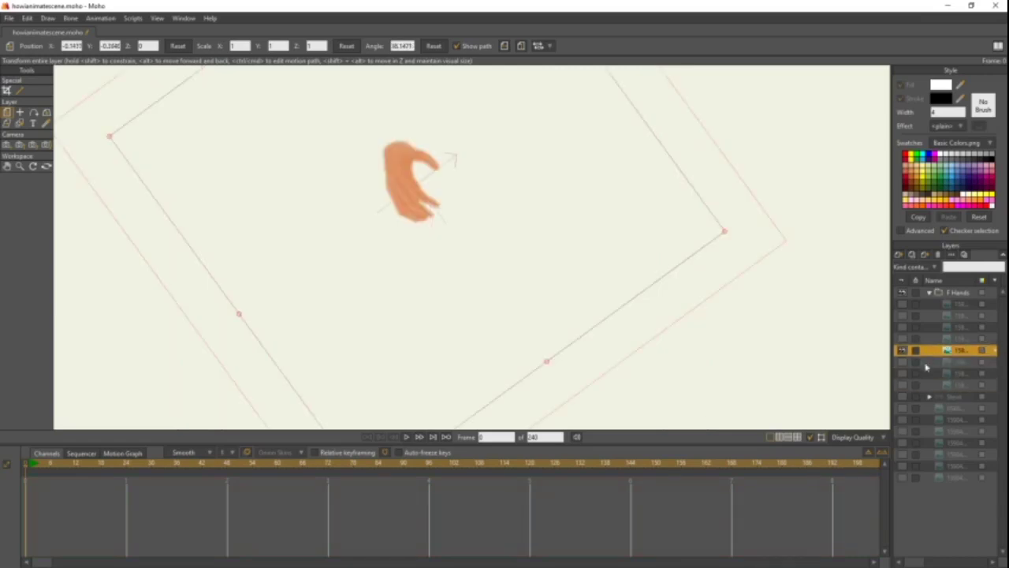
pyautogui.click(901, 350)
pyautogui.click(902, 363)
pyautogui.click(902, 363)
pyautogui.click(902, 340)
pyautogui.click(902, 340)
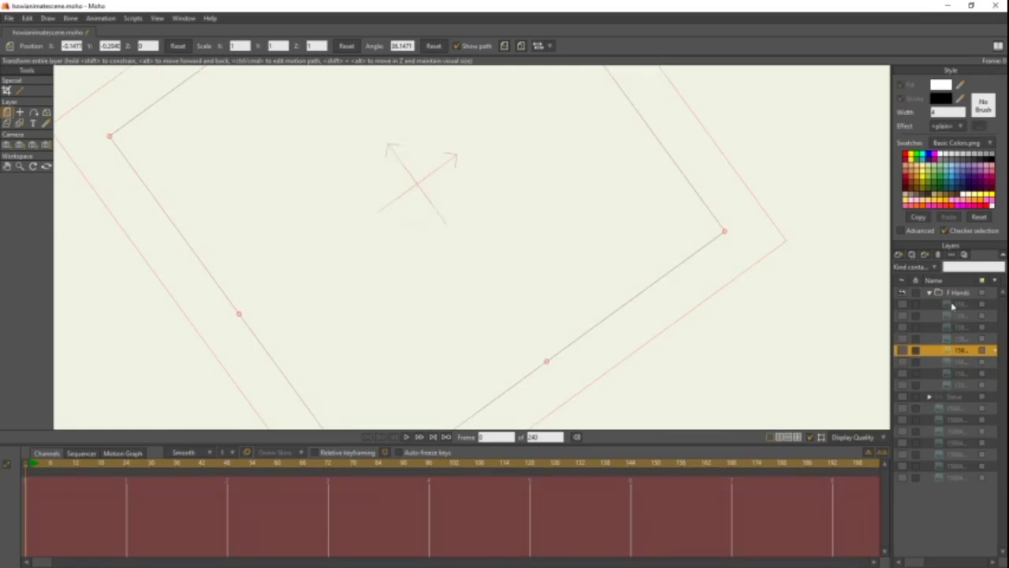
# - Show all eight F Hands images together to check how they line up at the wrist
pyautogui.click(953, 306)
pyautogui.click(902, 305)
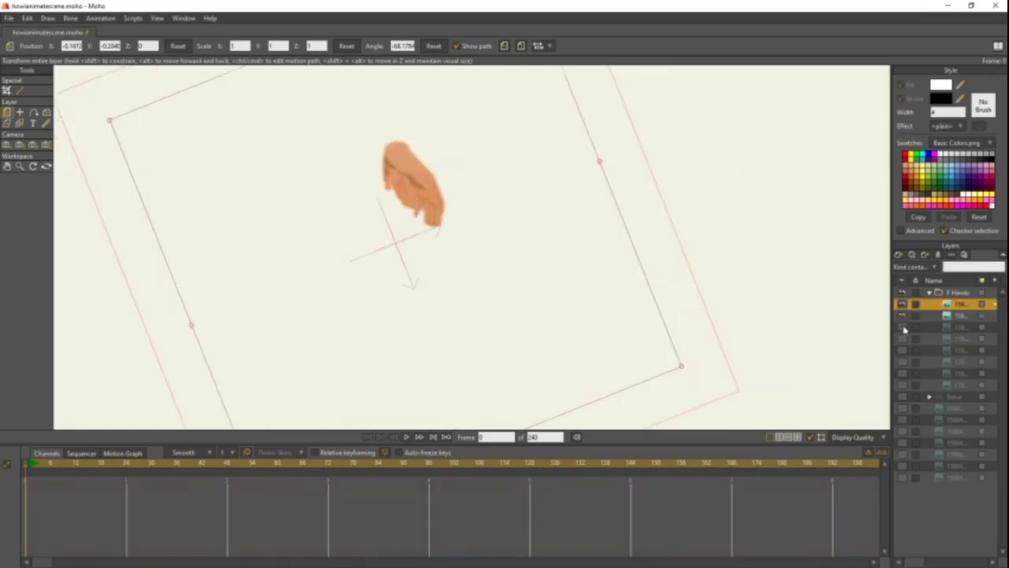
pyautogui.click(902, 327)
pyautogui.click(902, 338)
pyautogui.click(901, 350)
pyautogui.click(902, 362)
pyautogui.click(902, 373)
pyautogui.click(902, 384)
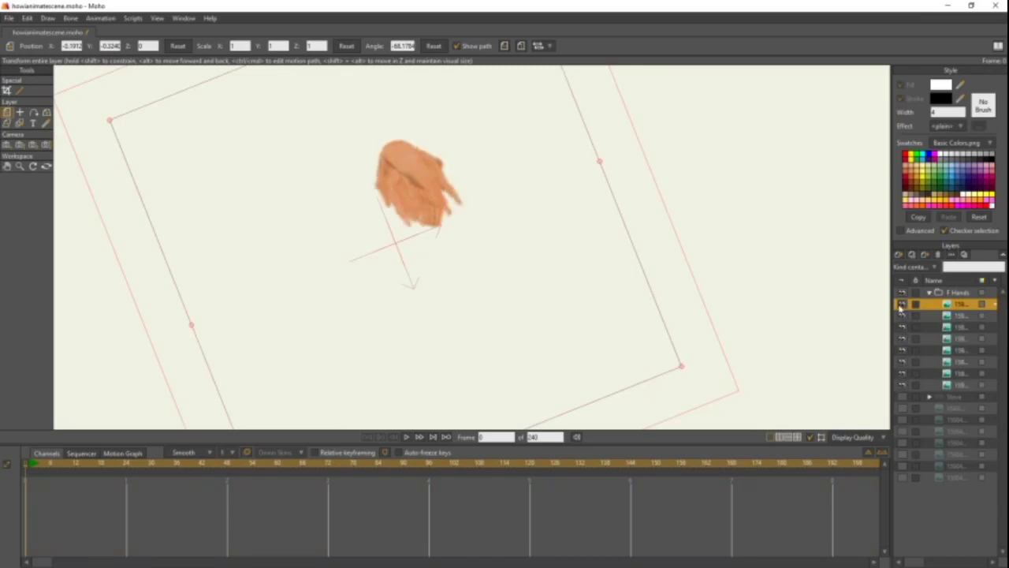
# - Hide all eight images in the F Hands group
pyautogui.click(902, 304)
pyautogui.click(902, 315)
pyautogui.click(902, 326)
pyautogui.click(902, 338)
pyautogui.click(902, 351)
pyautogui.click(902, 362)
pyautogui.click(902, 373)
pyautogui.click(902, 385)
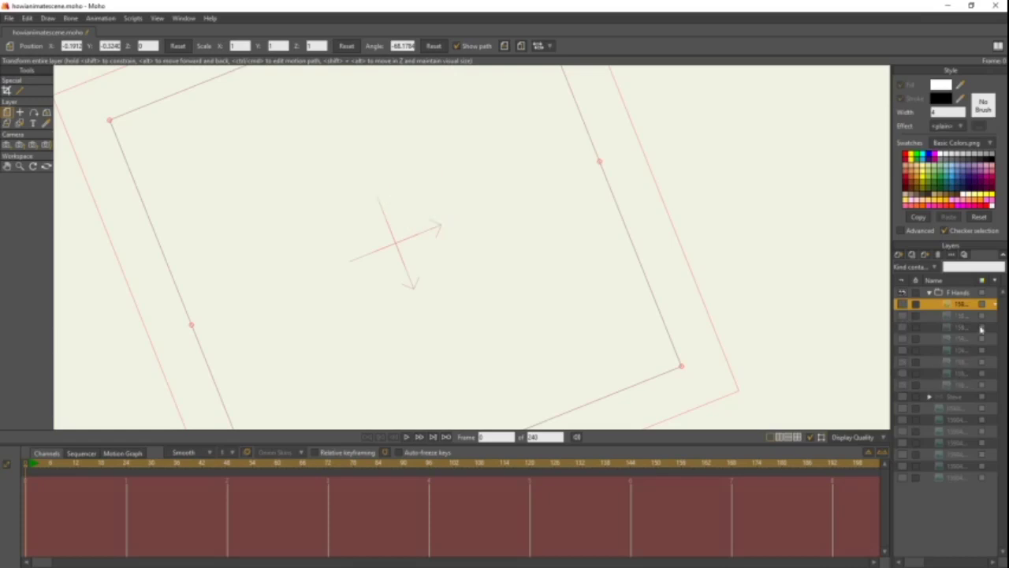
# - Make the Steve group visible and move the F Hands group into it, above his front hand layer
pyautogui.click(930, 294)
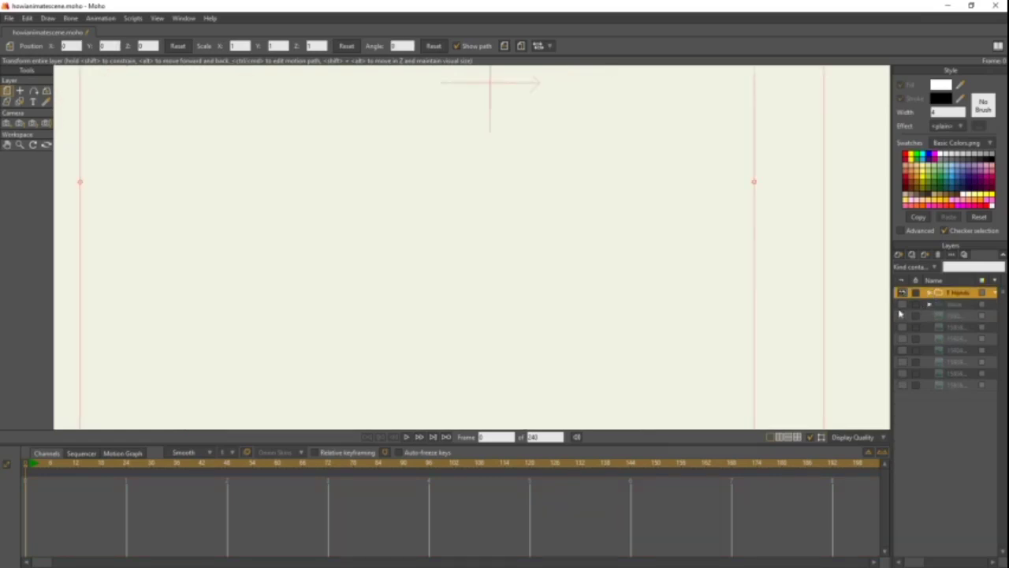
pyautogui.click(929, 306)
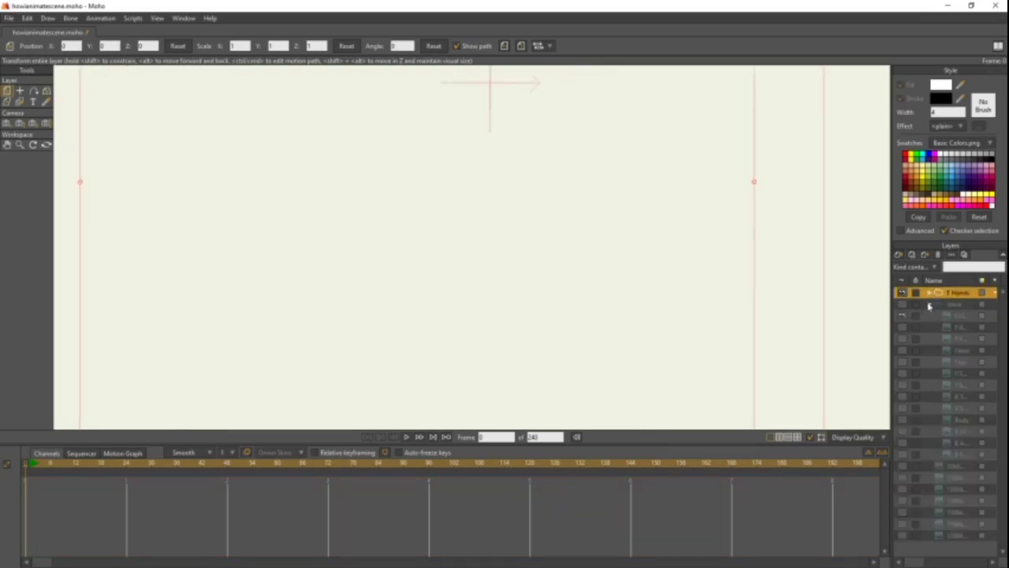
pyautogui.click(904, 305)
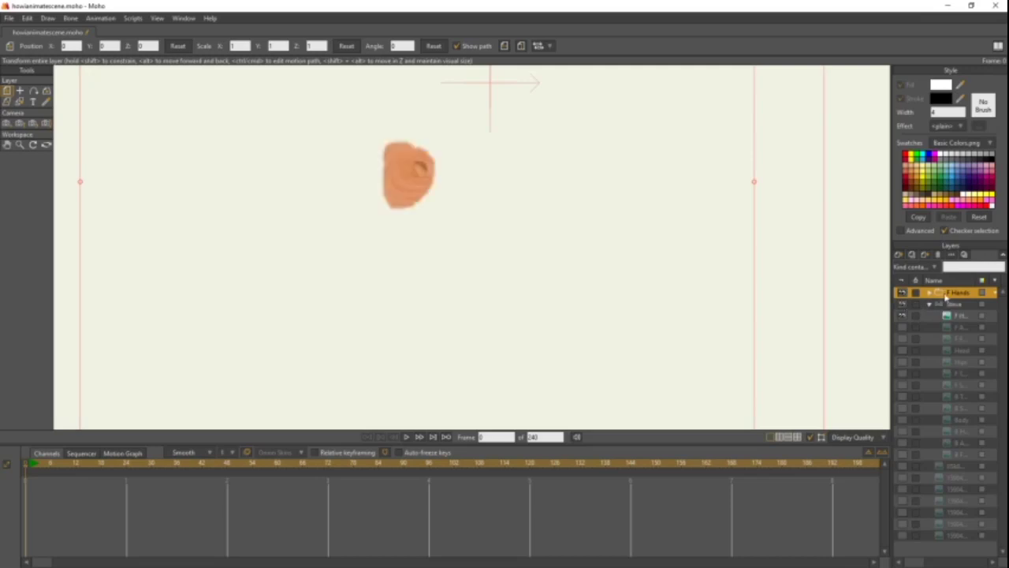
pyautogui.moveTo(948, 297); pyautogui.dragTo(951, 310)
pyautogui.moveTo(953, 313); pyautogui.dragTo(955, 314)
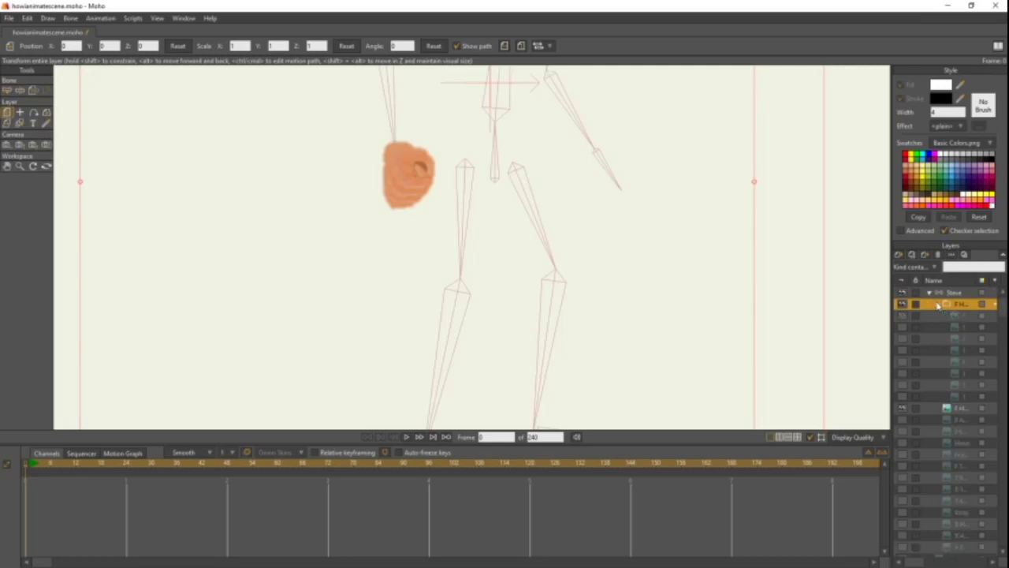
# - Release Steve's original front hand layer from the hand bone with the Bind Layer tool
pyautogui.click(957, 315)
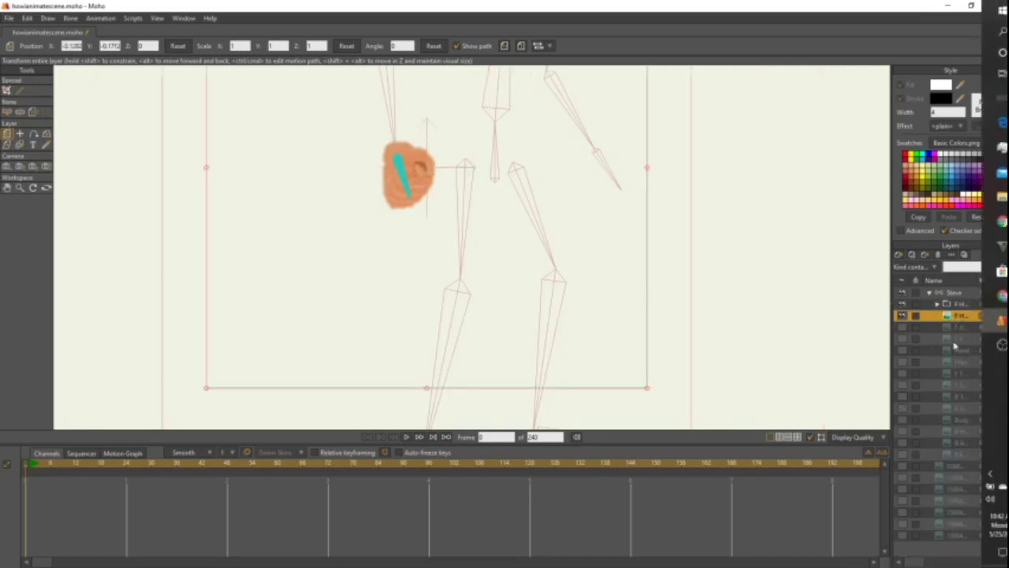
pyautogui.scroll(1, 401, 178)
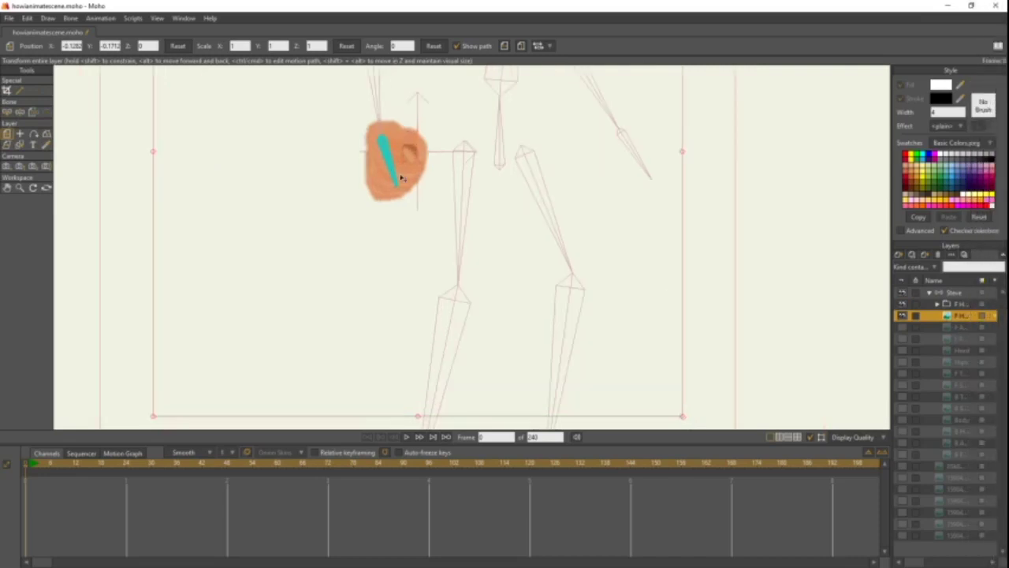
pyautogui.moveTo(401, 178); pyautogui.dragTo(451, 236)
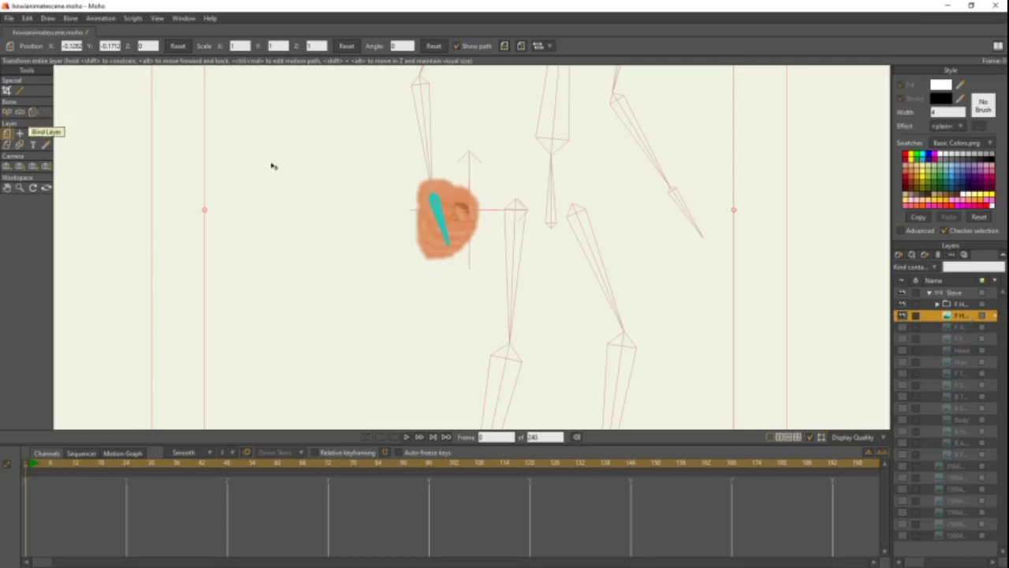
pyautogui.click(33, 112)
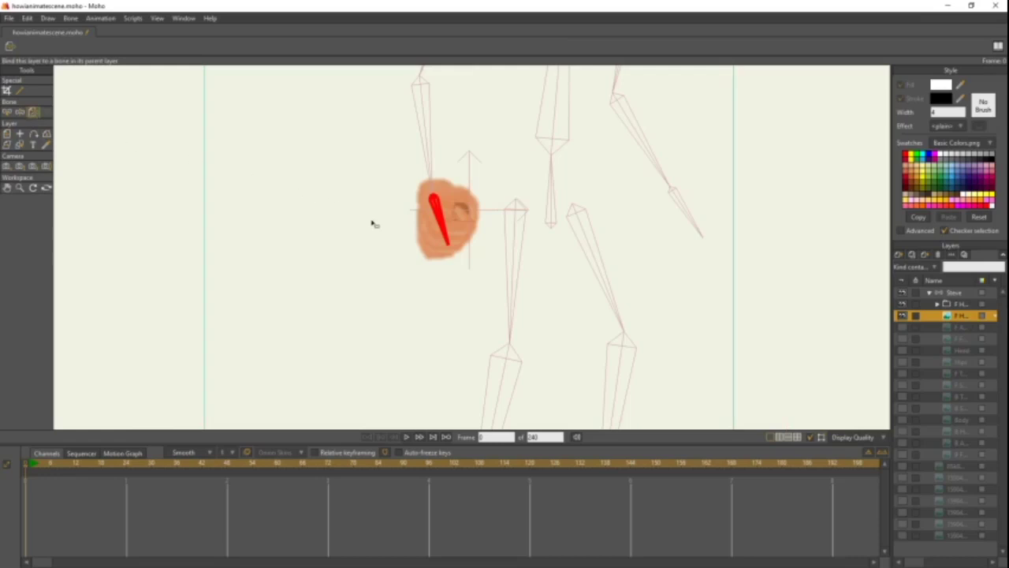
pyautogui.click(394, 244)
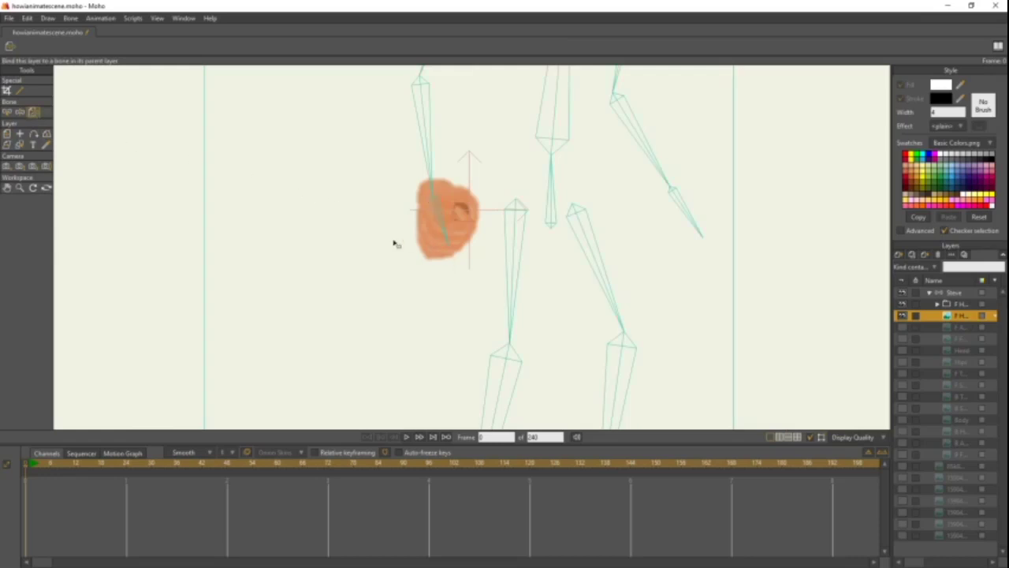
# - Move Steve's original front hand layer into the F Hands group
pyautogui.scroll(1, 489, 269)
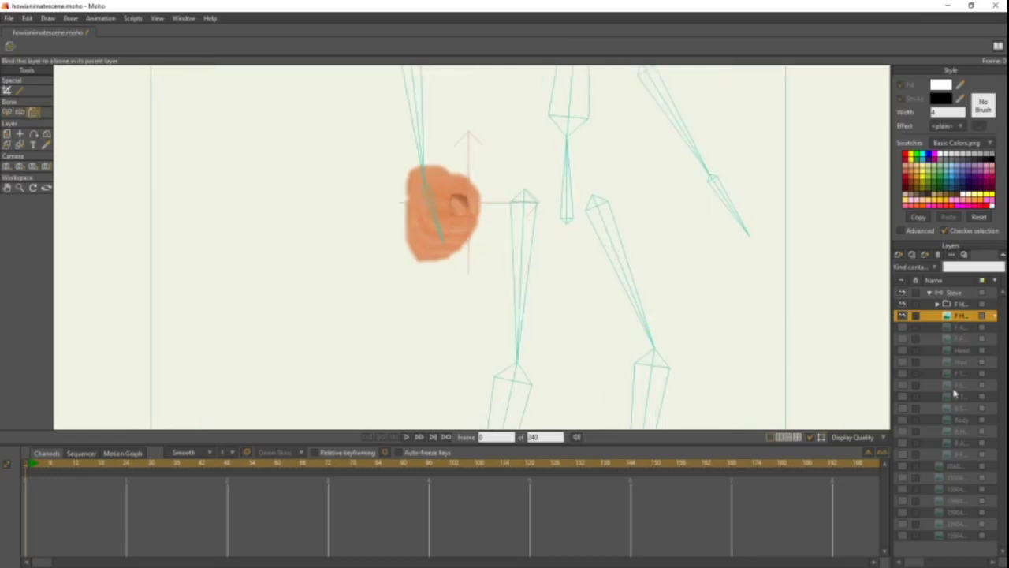
pyautogui.moveTo(946, 314); pyautogui.dragTo(948, 306)
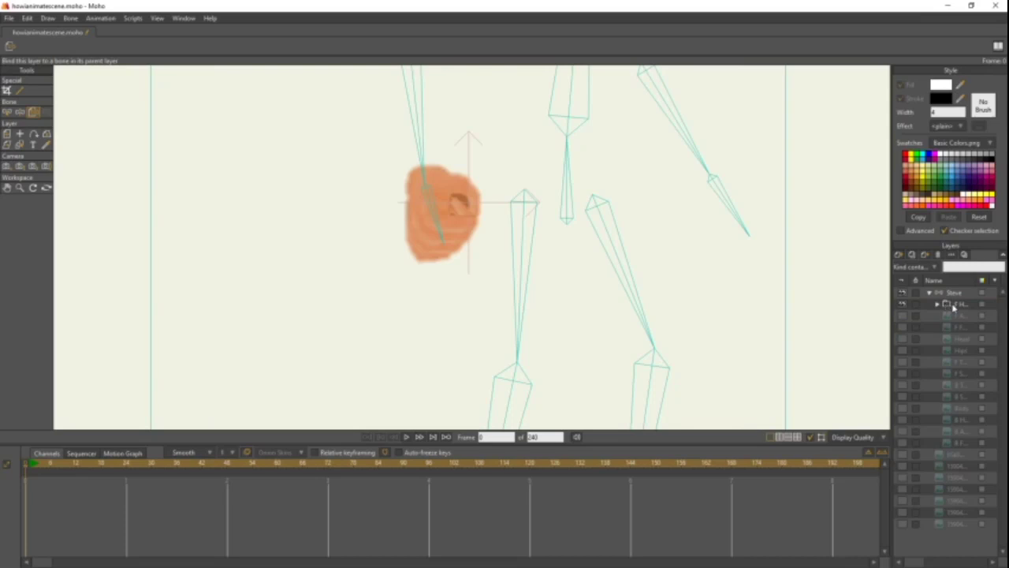
# - Bind the whole F Hands group to Steve's front hand bone
pyautogui.click(953, 307)
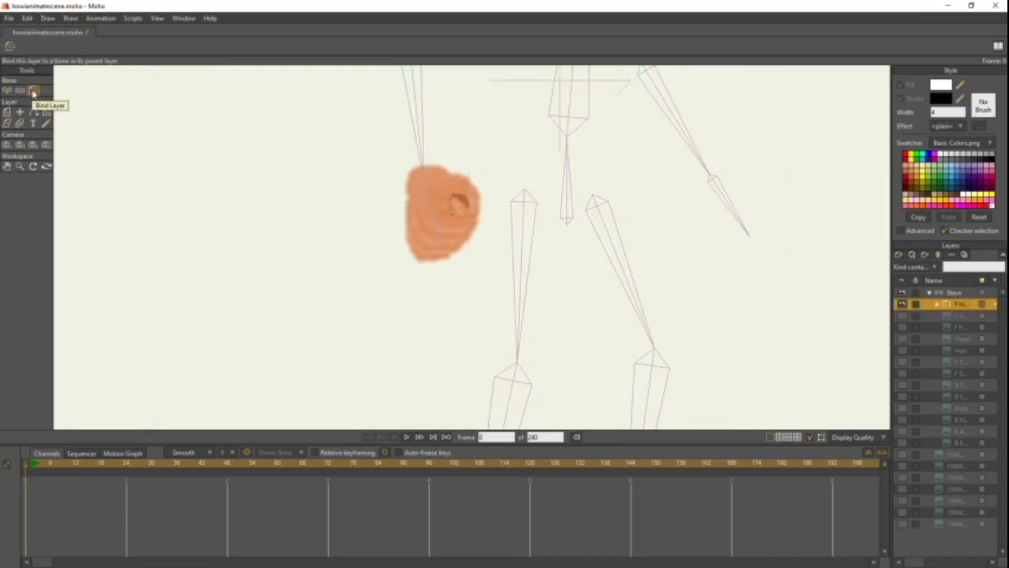
pyautogui.click(432, 206)
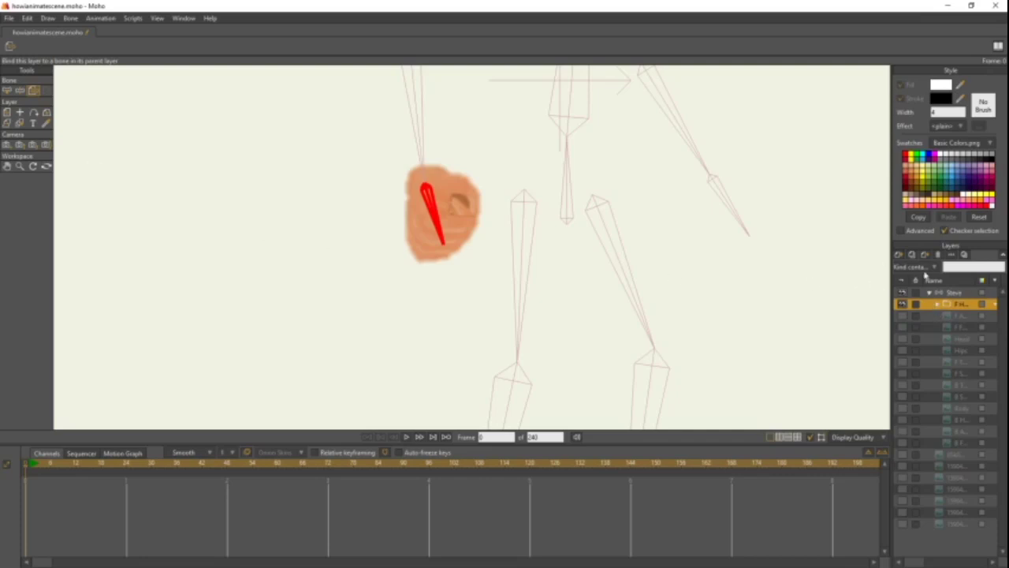
# - Expand the F Hands group and make all nine hand layers inside it visible
pyautogui.moveTo(950, 288)
pyautogui.click(938, 304)
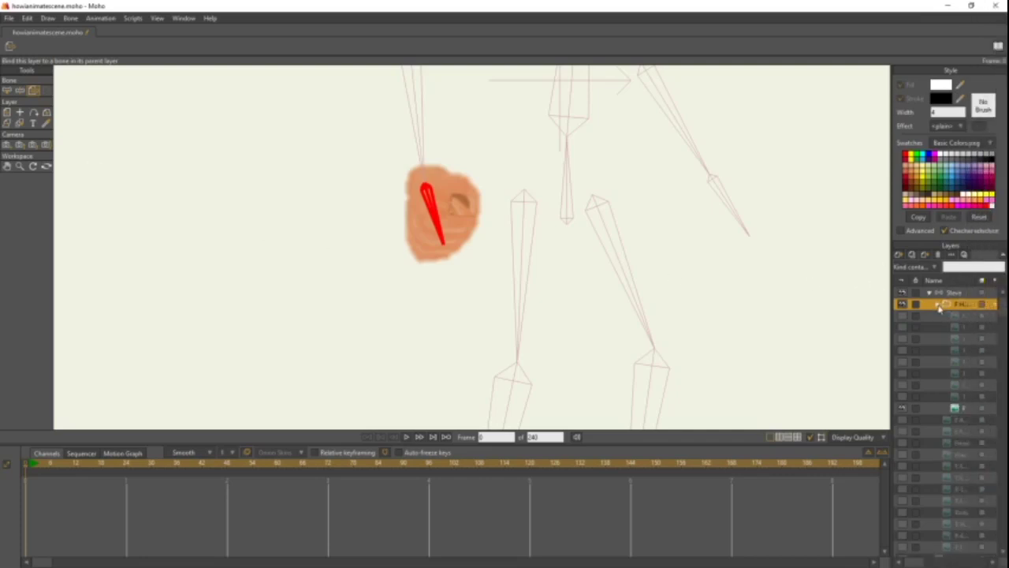
pyautogui.click(903, 396)
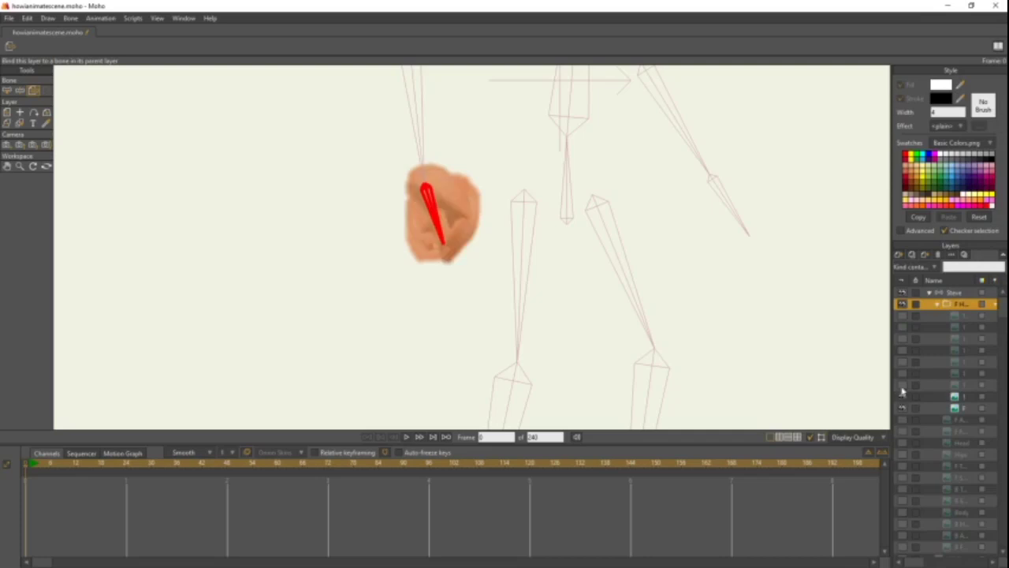
pyautogui.click(903, 384)
pyautogui.click(902, 373)
pyautogui.click(903, 362)
pyautogui.click(903, 349)
pyautogui.click(903, 338)
pyautogui.click(903, 327)
pyautogui.click(903, 315)
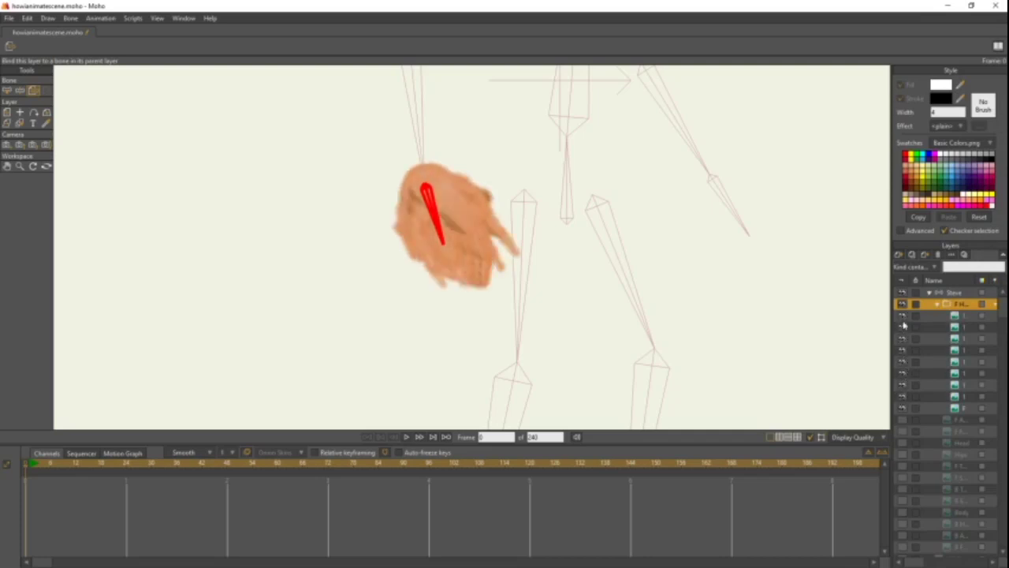
# - Swing Steve's front arm with the Manipulate Bones tool to check how all the hand images follow the hand bone
pyautogui.click(956, 293)
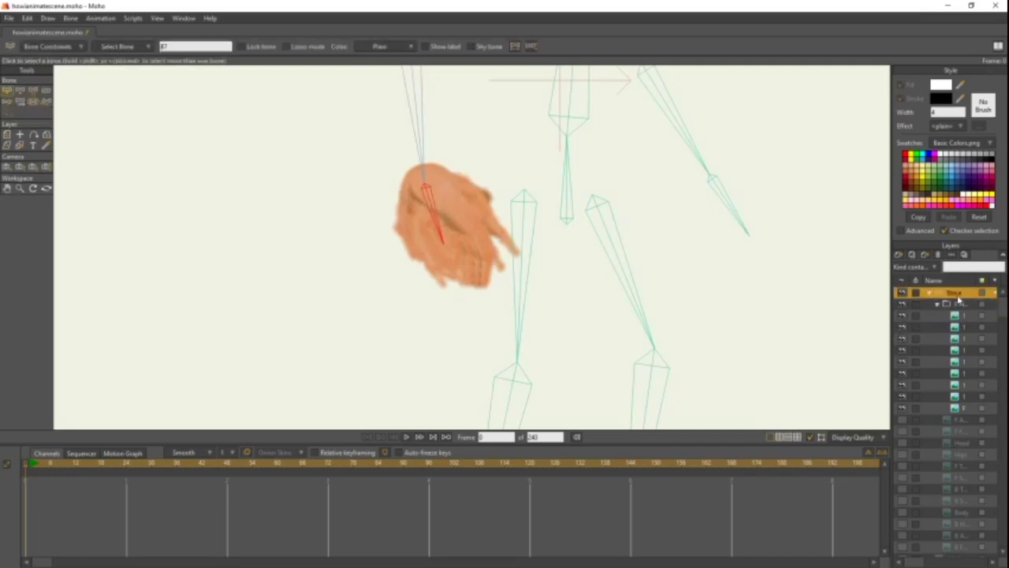
pyautogui.click(47, 96)
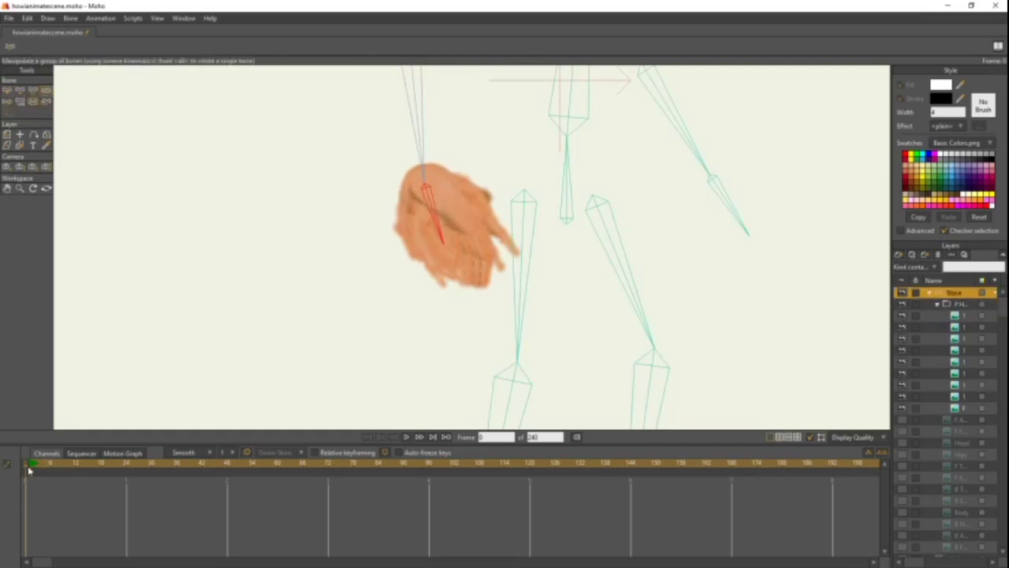
pyautogui.moveTo(442, 203); pyautogui.dragTo(528, 237)
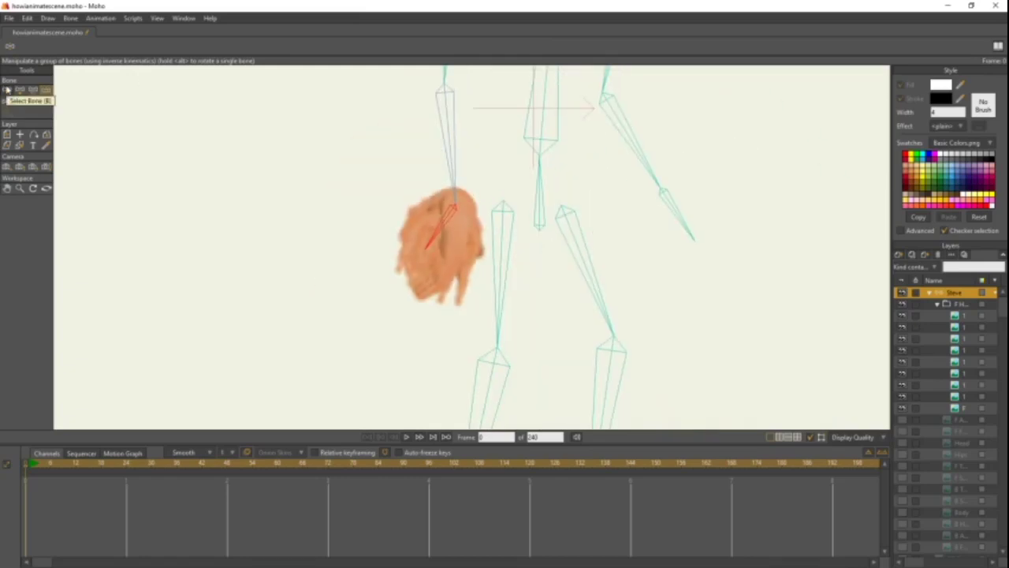
pyautogui.click(7, 91)
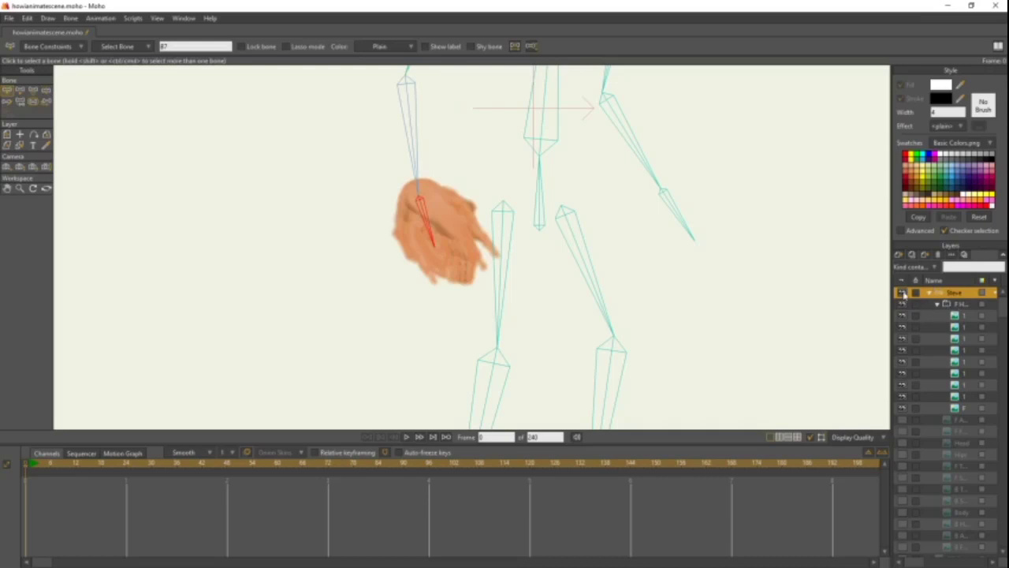
# - Hide all nine hand layers inside the F Hands group
pyautogui.click(902, 315)
pyautogui.click(902, 327)
pyautogui.click(902, 338)
pyautogui.click(902, 350)
pyautogui.click(902, 361)
pyautogui.click(902, 373)
pyautogui.click(902, 385)
pyautogui.click(902, 396)
pyautogui.click(902, 408)
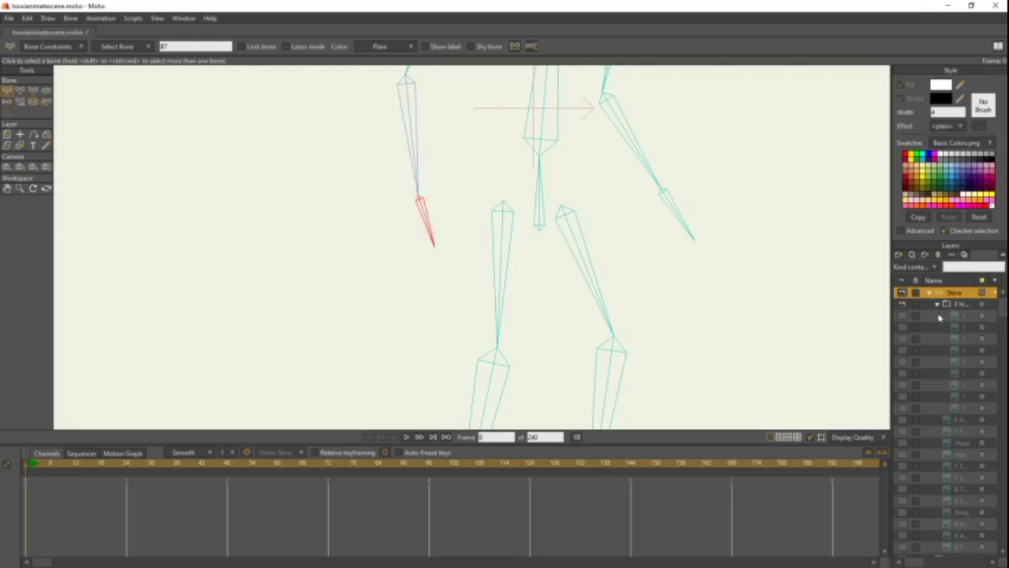
# - Make only the topmost hand layer in the F Hands group visible
pyautogui.click(902, 316)
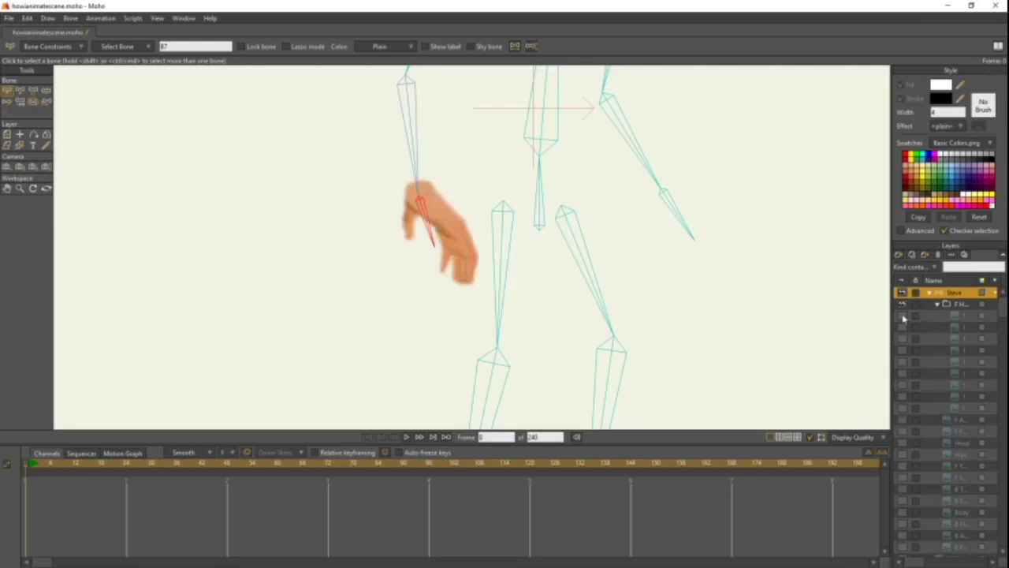
pyautogui.click(903, 316)
pyautogui.click(902, 316)
pyautogui.click(902, 316)
pyautogui.click(903, 316)
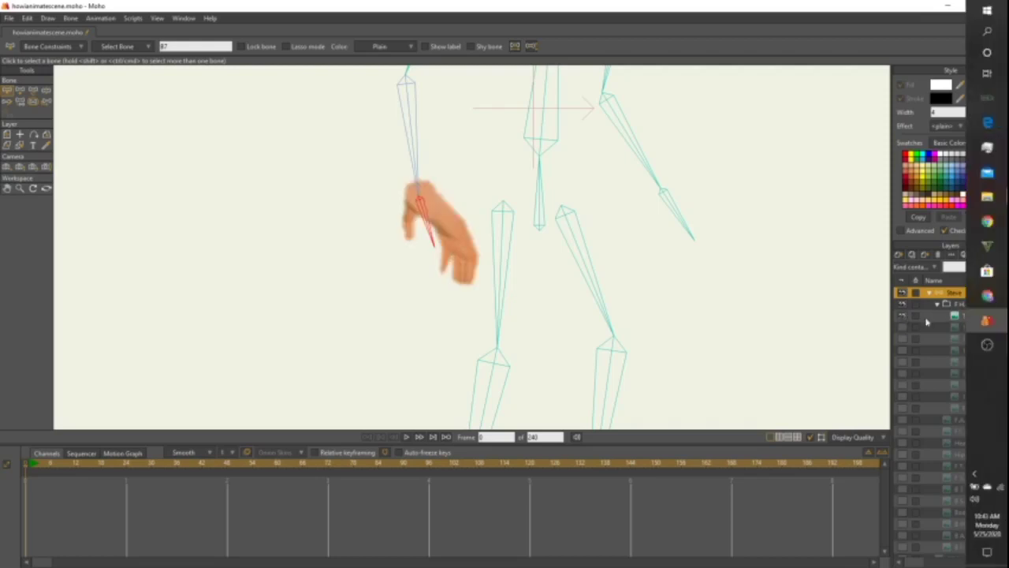
pyautogui.click(964, 317)
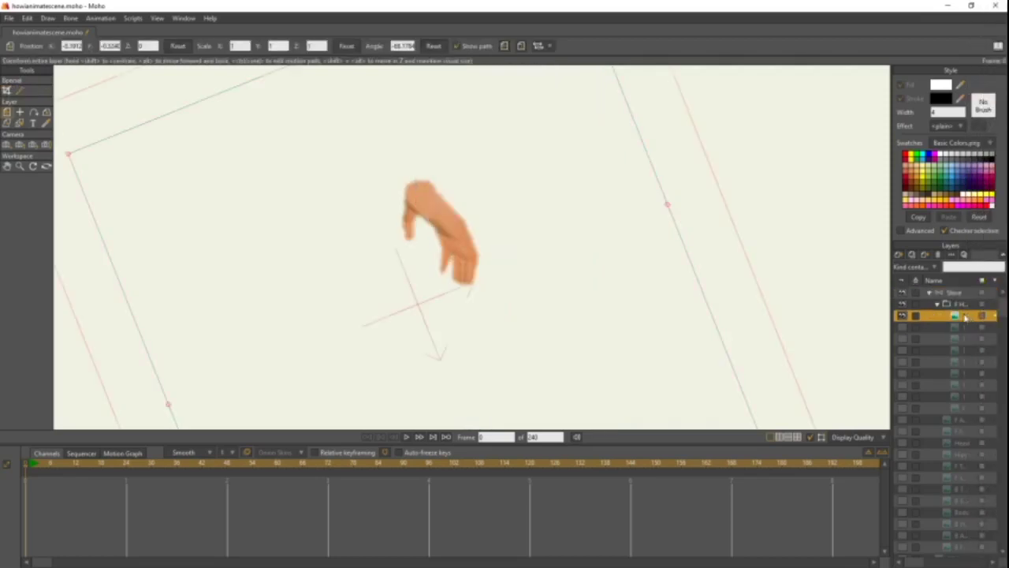
pyautogui.doubleClick(964, 316)
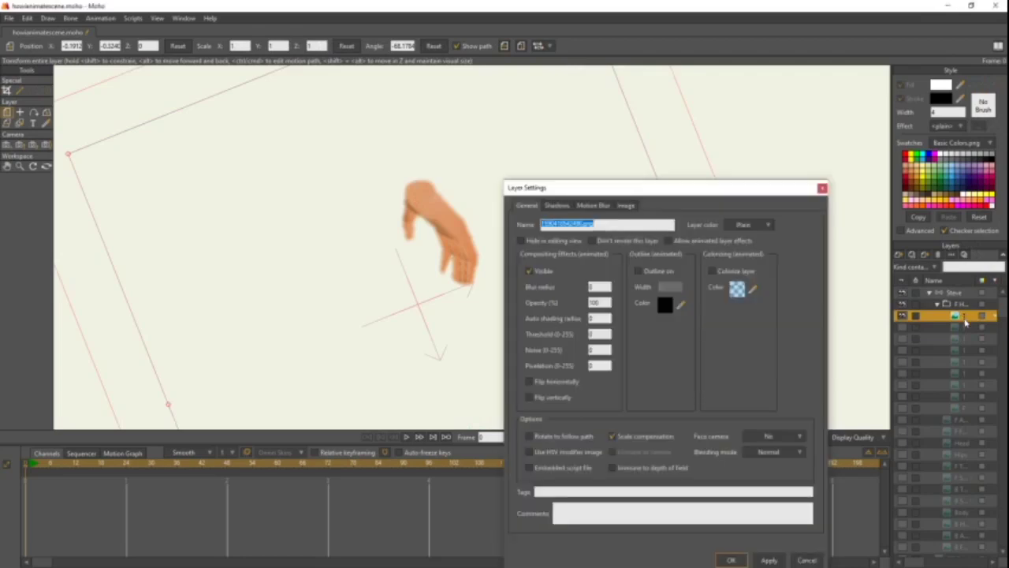
pyautogui.click(822, 188)
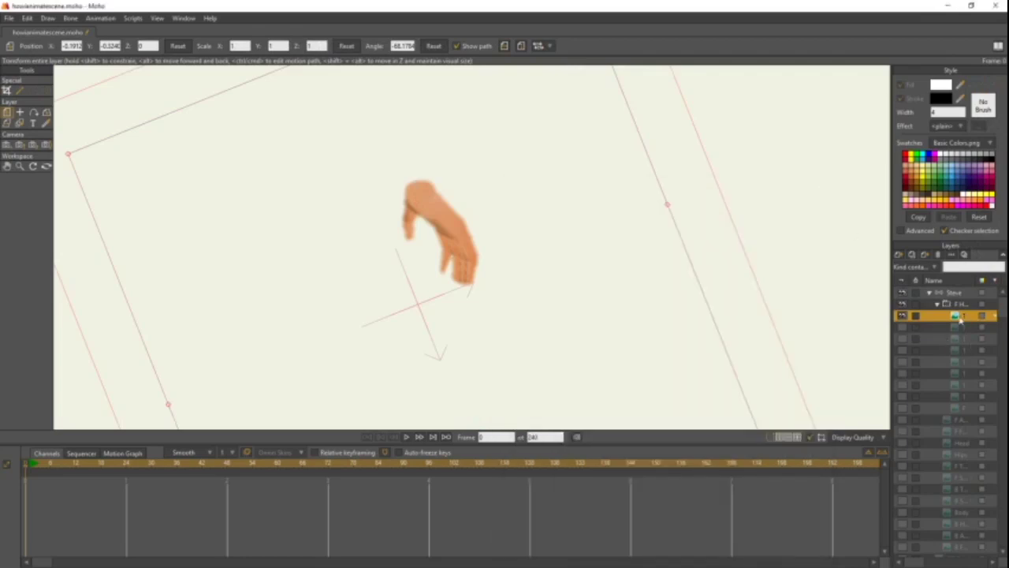
pyautogui.doubleClick(966, 317)
pyautogui.doubleClick(955, 315)
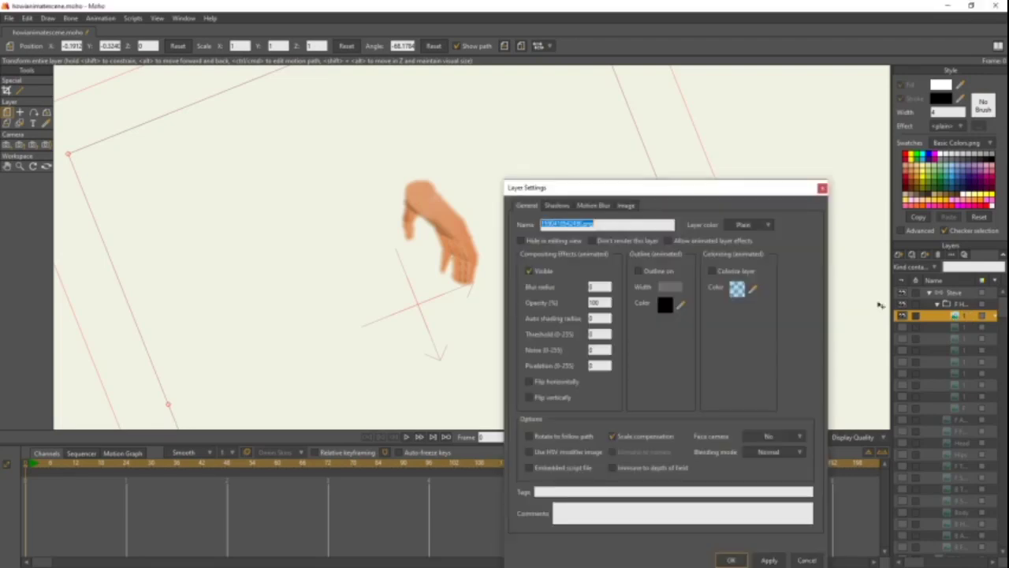
pyautogui.click(823, 188)
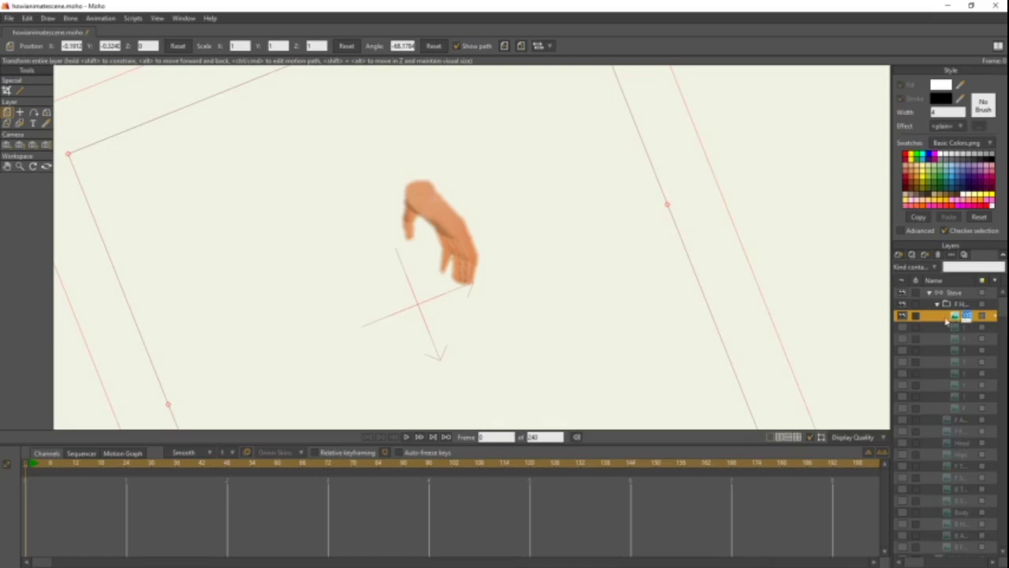
pyautogui.click(967, 339)
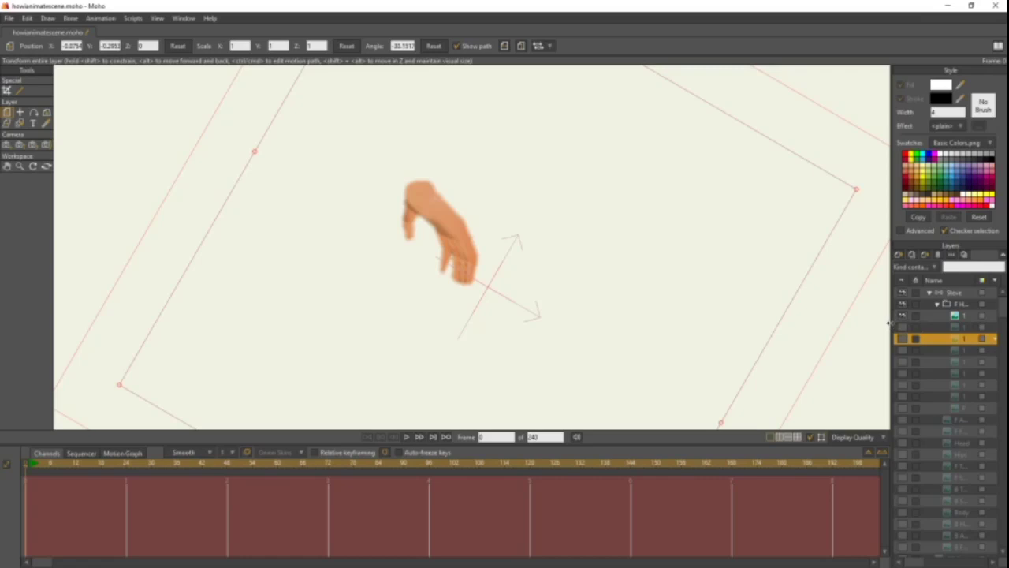
pyautogui.moveTo(889, 322); pyautogui.dragTo(834, 323)
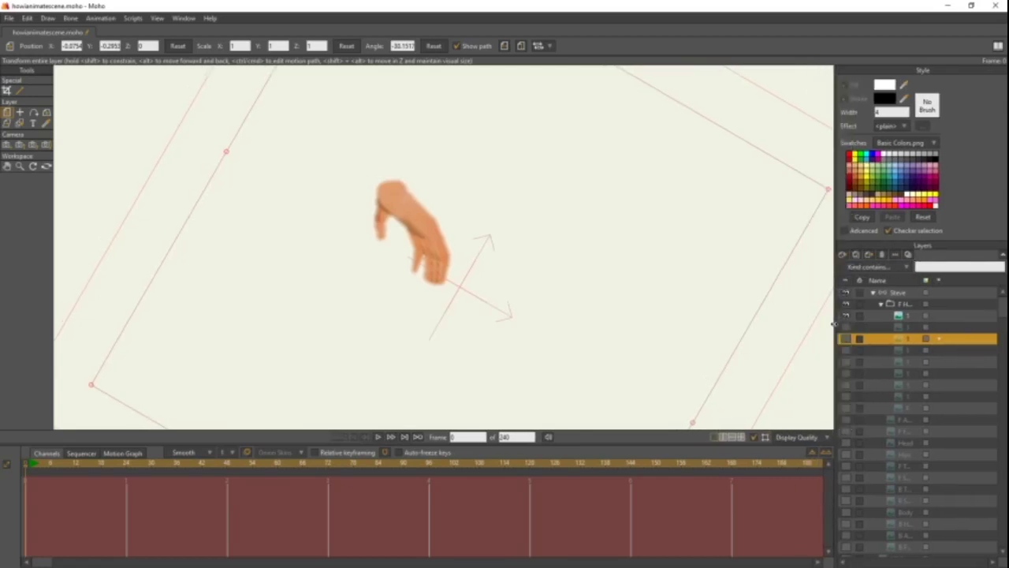
pyautogui.click(907, 304)
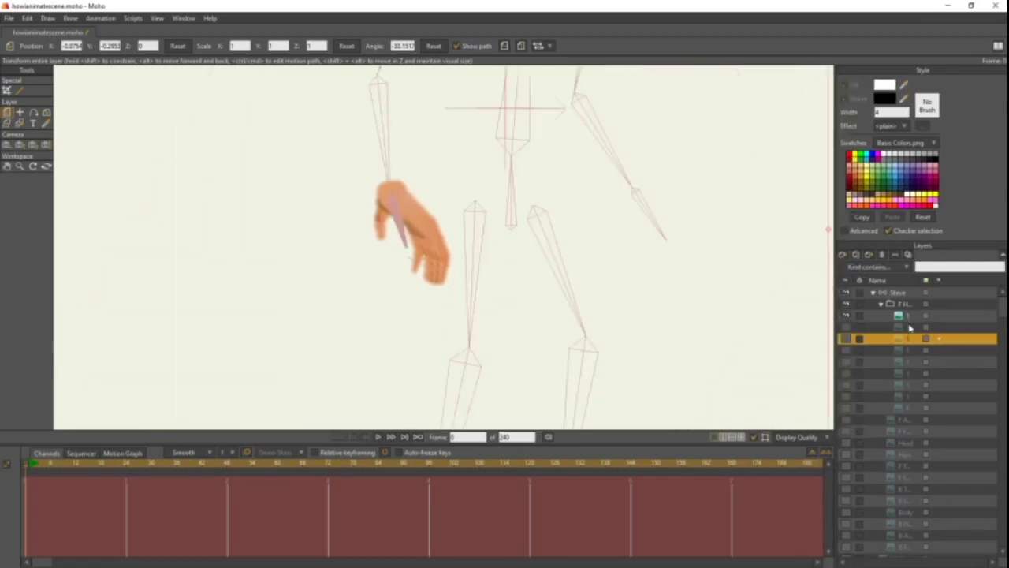
pyautogui.click(909, 316)
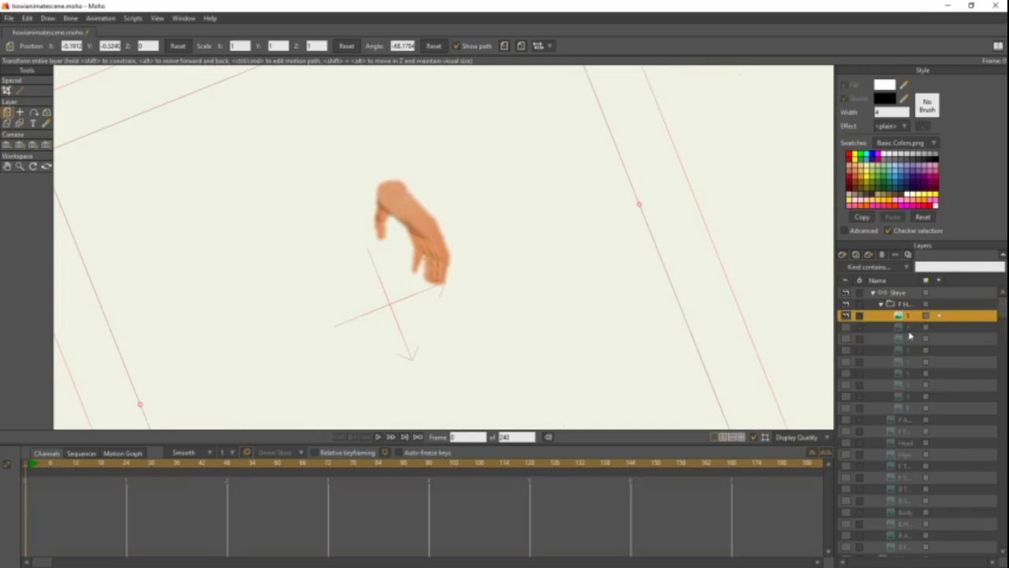
pyautogui.click(856, 327)
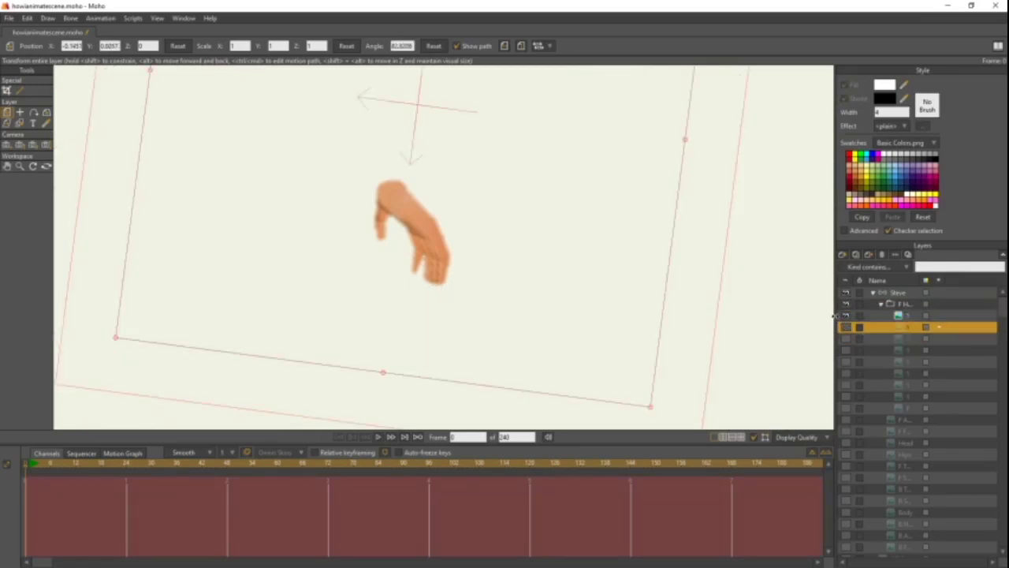
pyautogui.moveTo(834, 316); pyautogui.dragTo(885, 315)
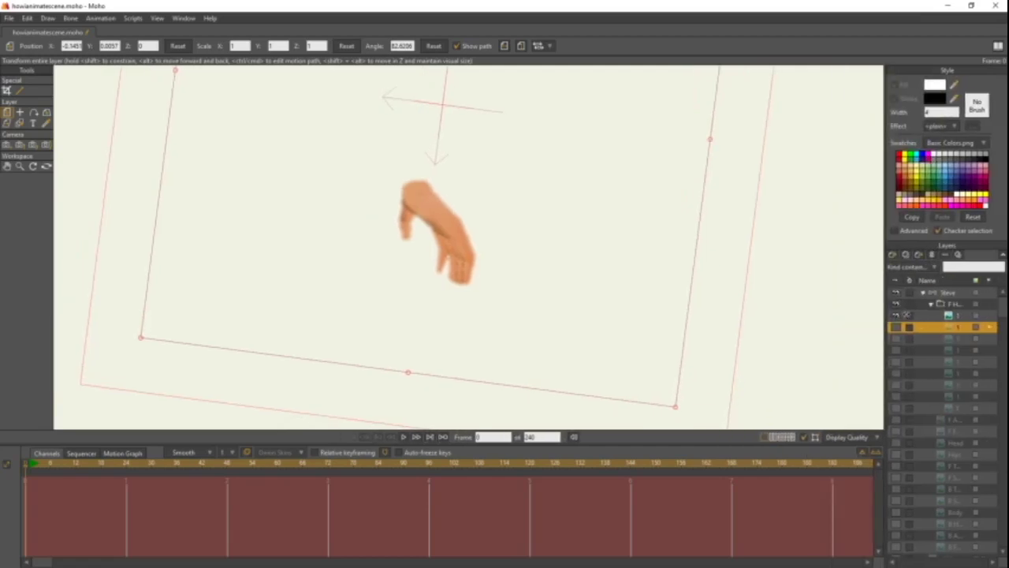
pyautogui.doubleClick(957, 328)
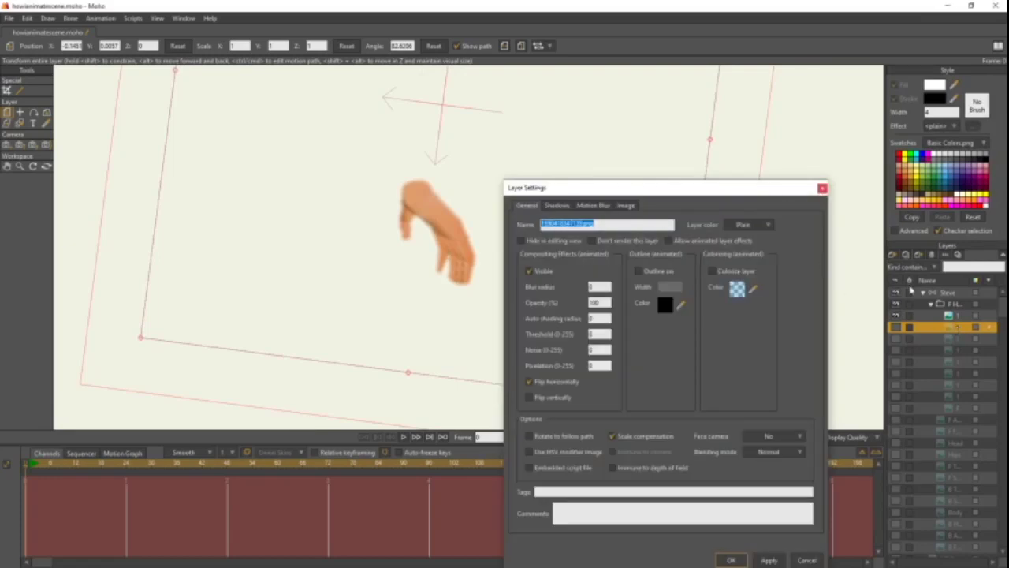
pyautogui.click(823, 187)
# - Rename the first four hand layers in the F Hands group 1, 2, 3 and 4, in order from the topmost
pyautogui.click(949, 315)
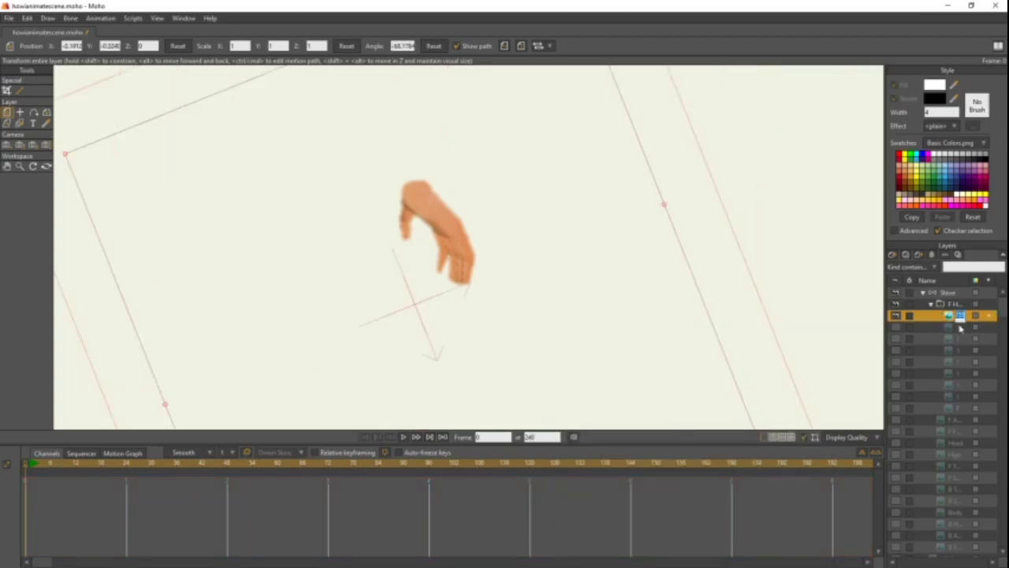
pyautogui.click(961, 338)
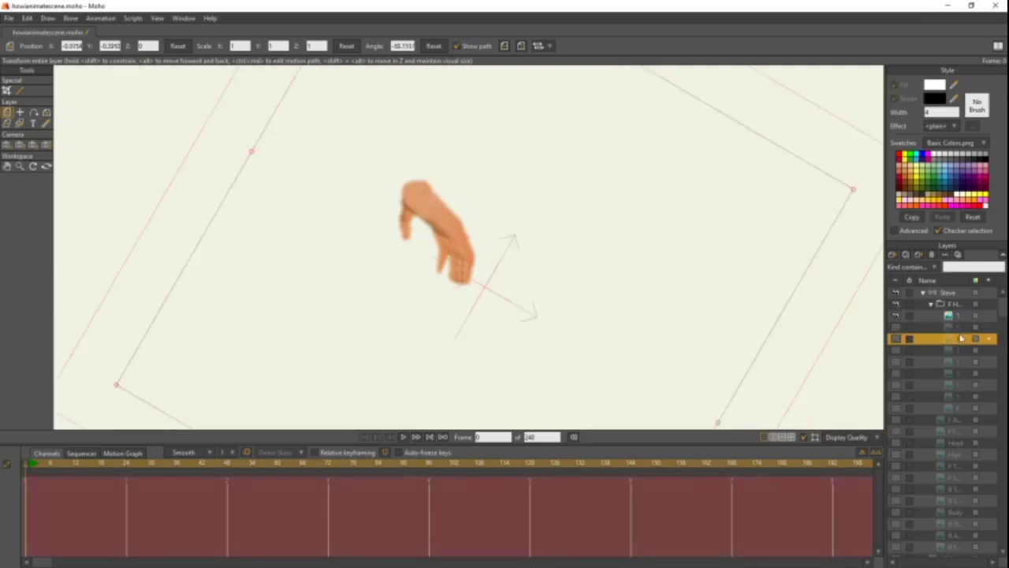
pyautogui.click(960, 326)
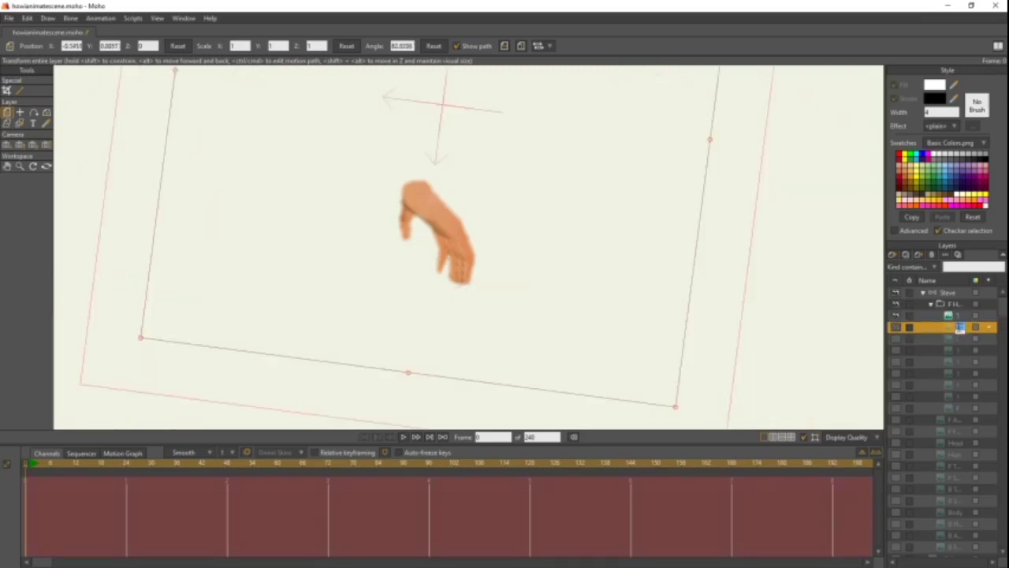
pyautogui.click(961, 339)
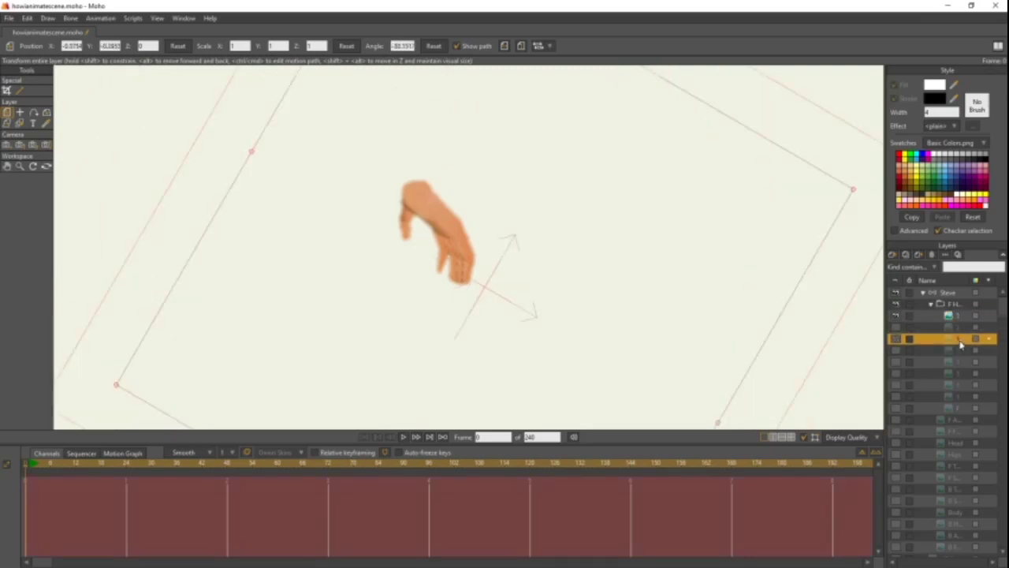
pyautogui.click(961, 350)
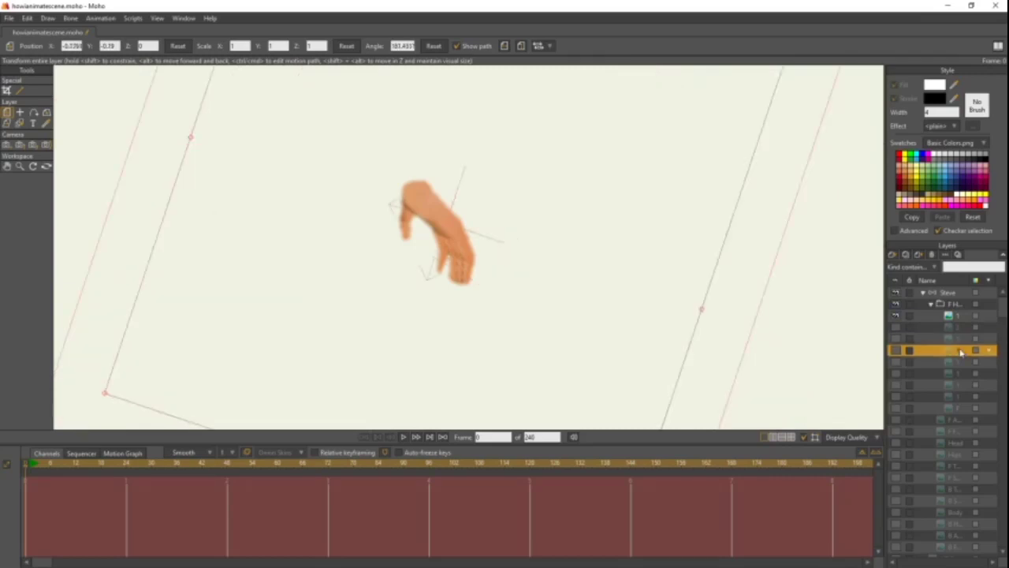
# - Rename the remaining five hand layers in the F Hands group 5, 6, 7, 8 and 9, in stacking order
pyautogui.click(960, 362)
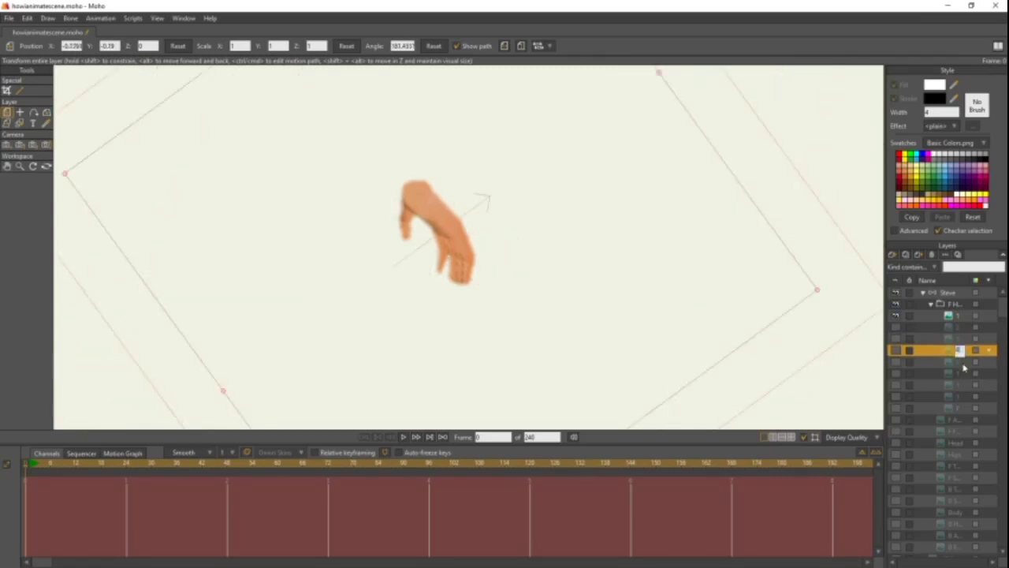
pyautogui.click(960, 375)
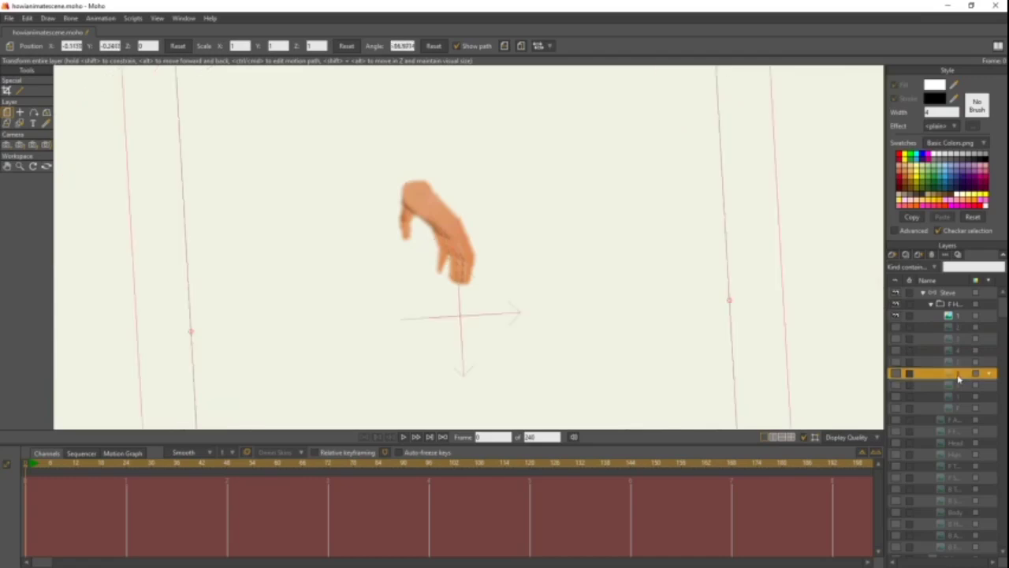
pyautogui.doubleClick(958, 386)
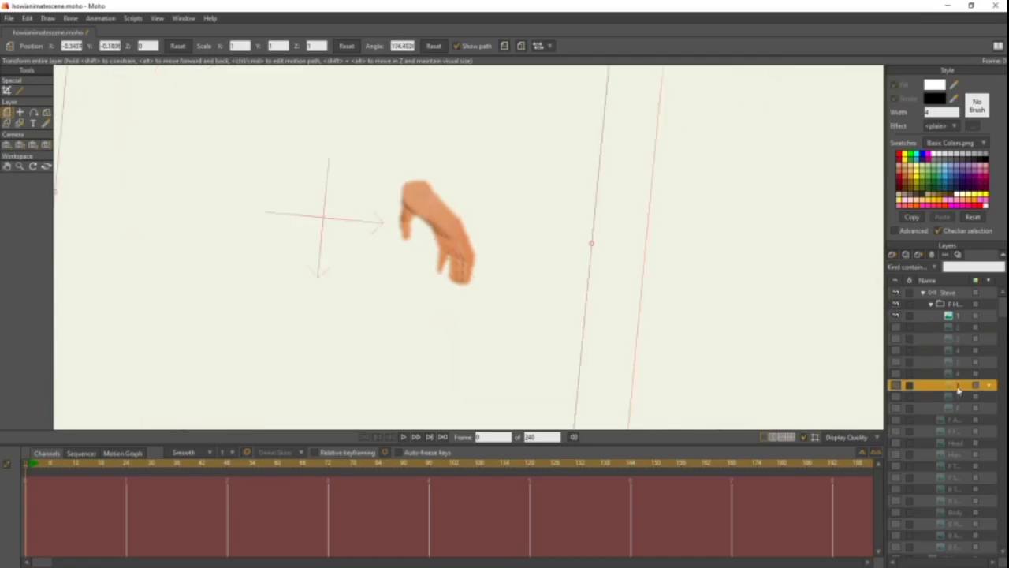
pyautogui.write('7')
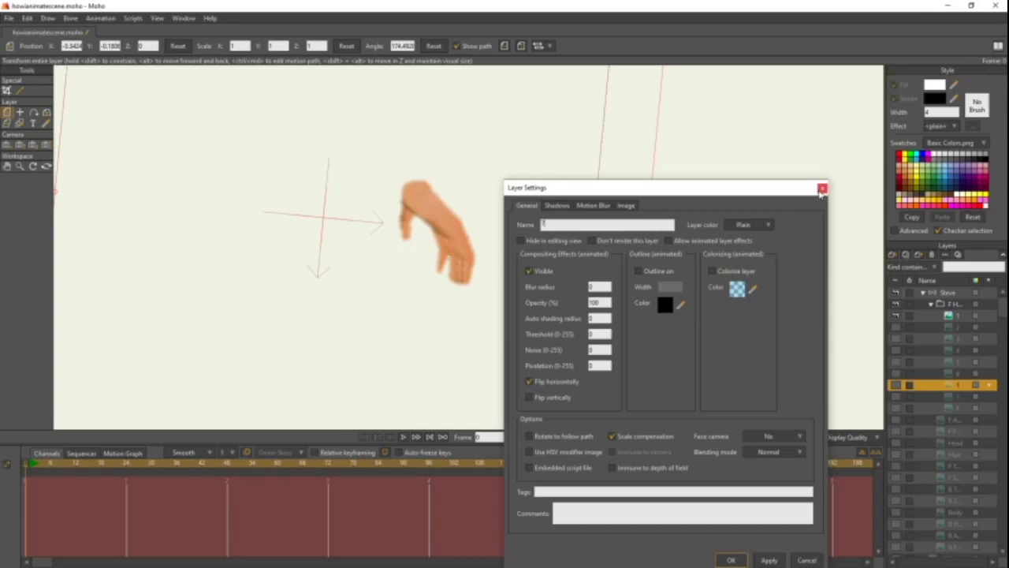
pyautogui.click(729, 559)
pyautogui.click(956, 396)
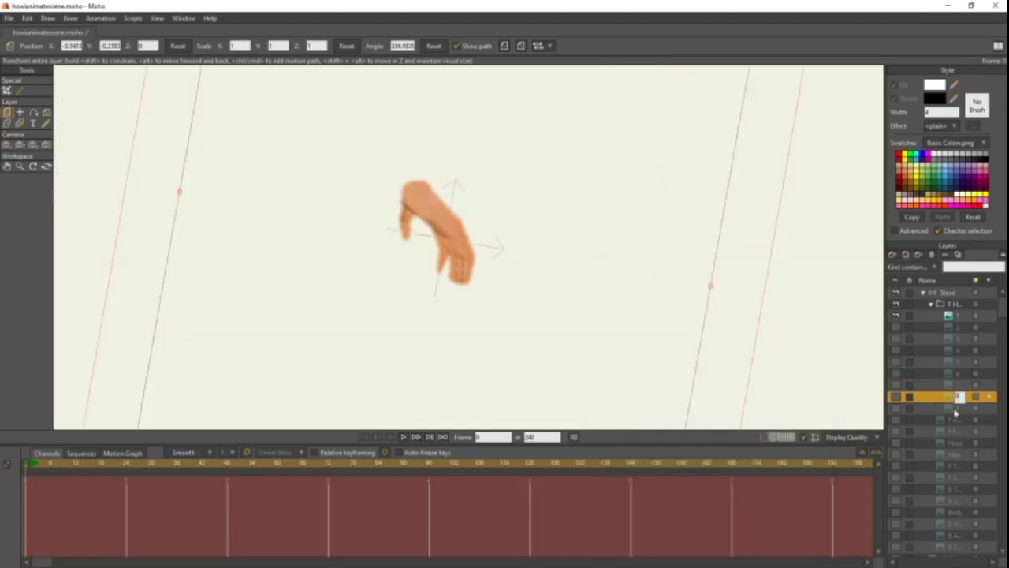
pyautogui.click(955, 409)
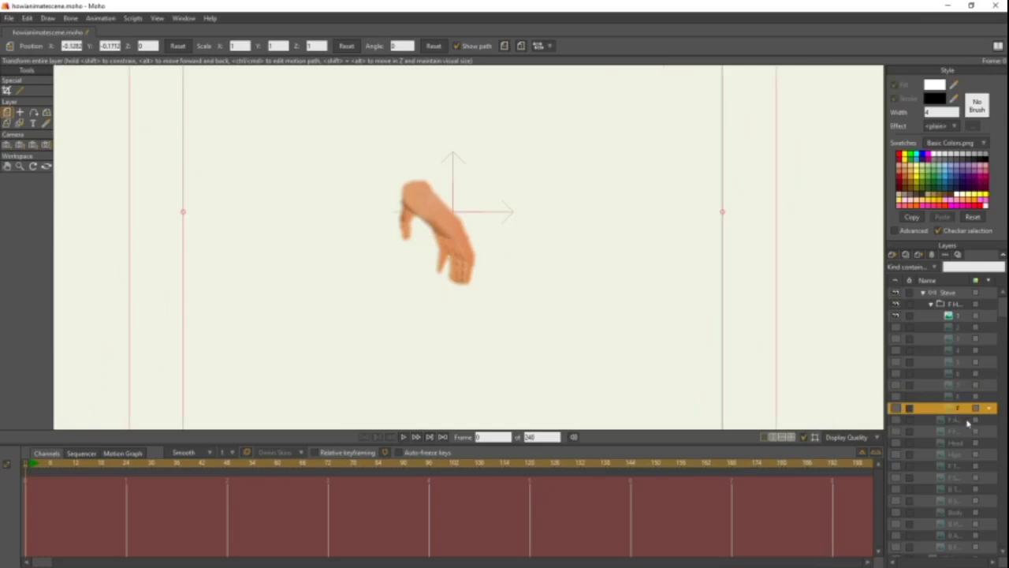
pyautogui.doubleClick(957, 410)
pyautogui.click(962, 349)
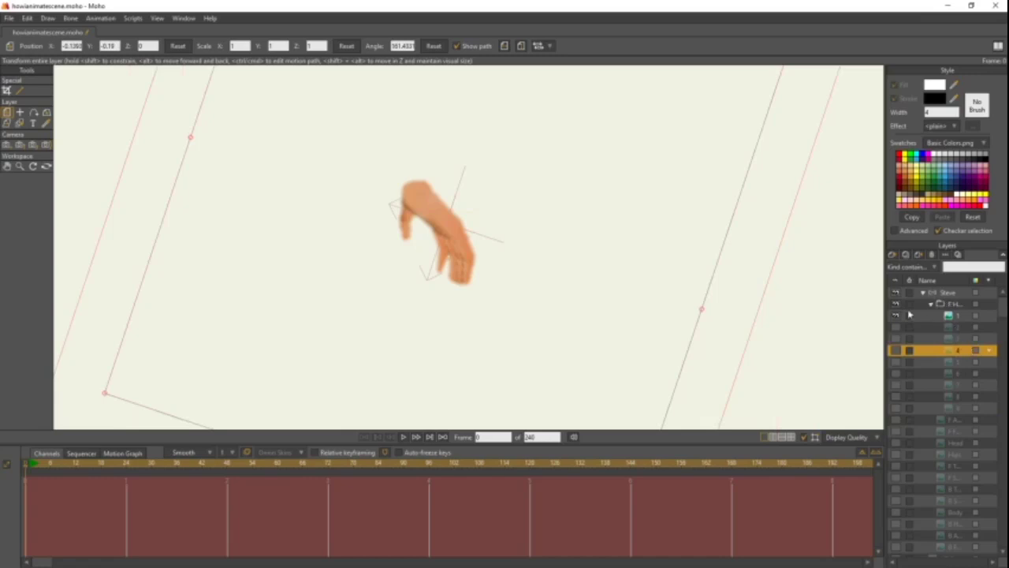
pyautogui.scroll(-5, 755, 292)
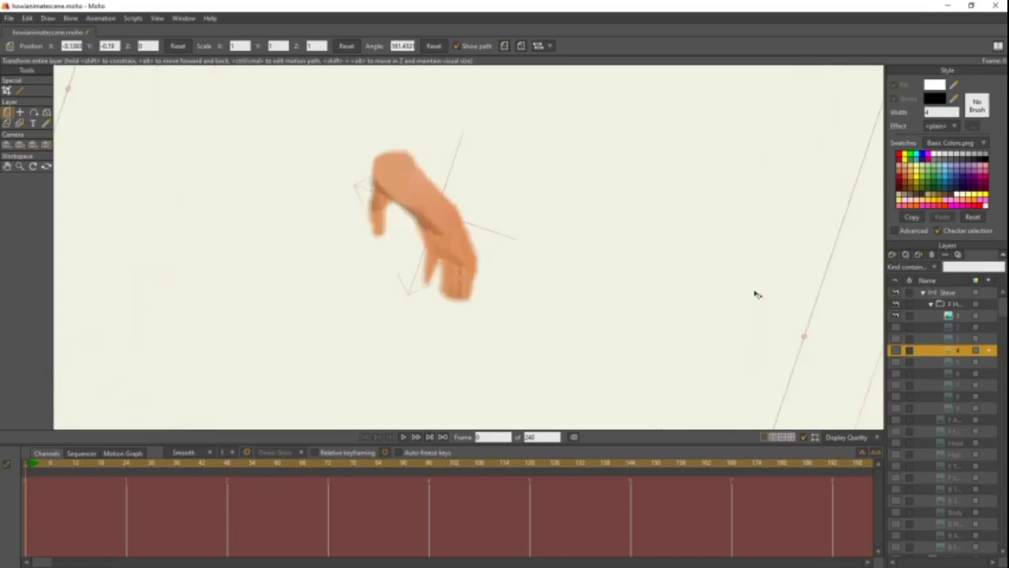
# - Collapse the F Hands group, then make the B Hand layer visible and select it
pyautogui.scroll(-4, 965, 314)
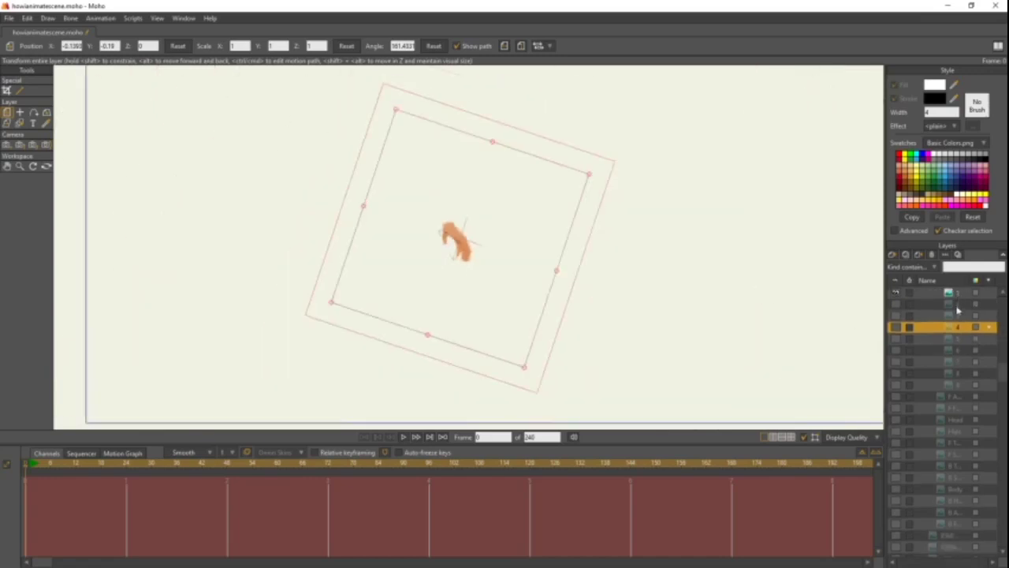
pyautogui.scroll(1, 940, 404)
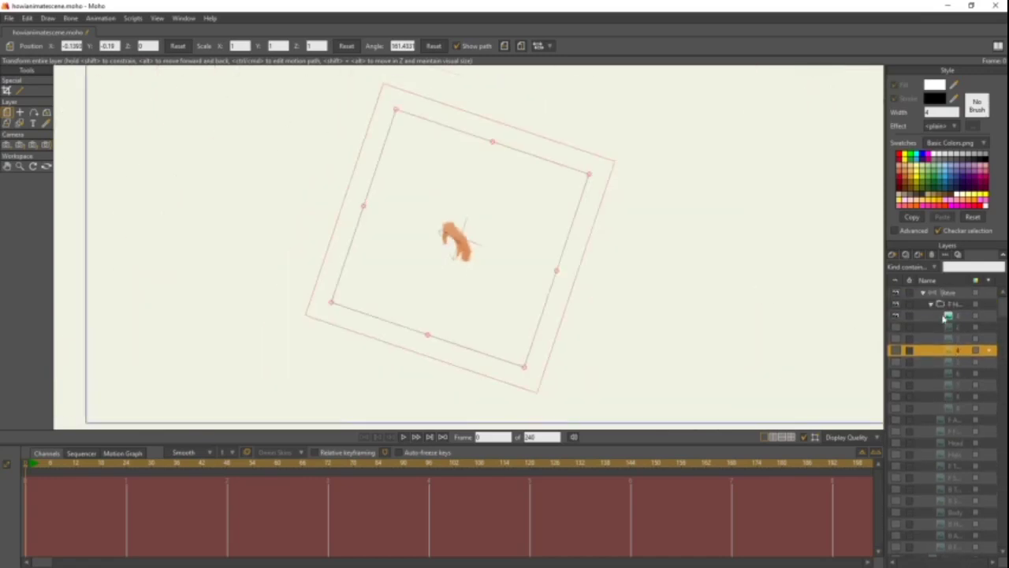
pyautogui.click(932, 306)
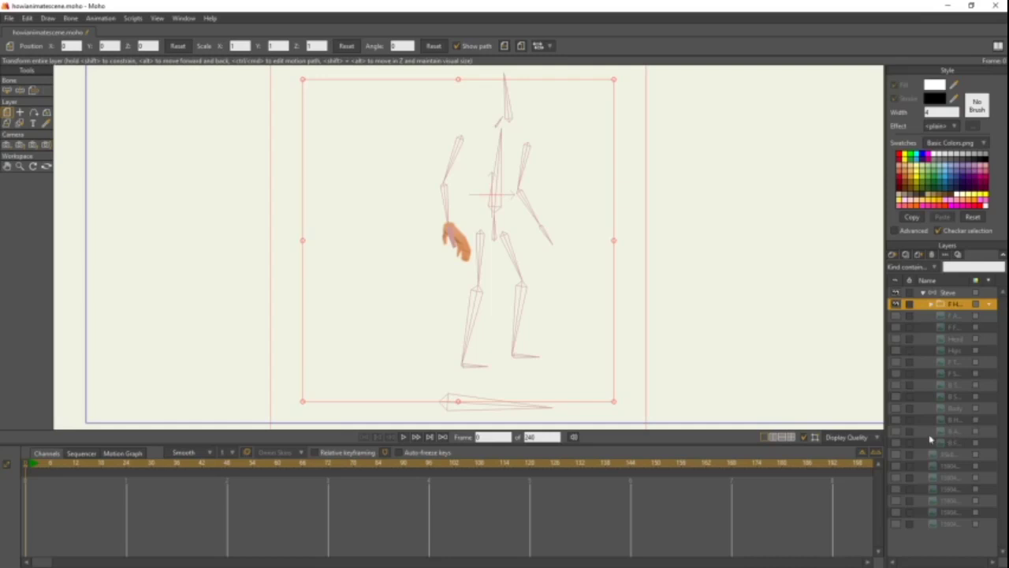
pyautogui.click(897, 423)
pyautogui.click(896, 423)
pyautogui.click(896, 423)
pyautogui.click(952, 422)
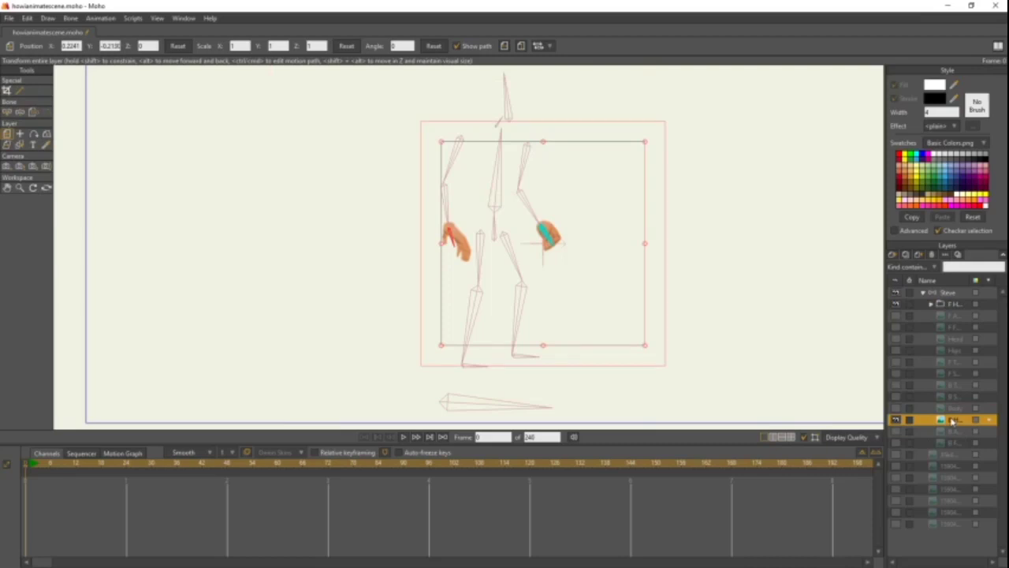
# - Duplicate the B Hand layer and place the copy at the end of the F Hands group's layers
pyautogui.moveTo(1005, 268)
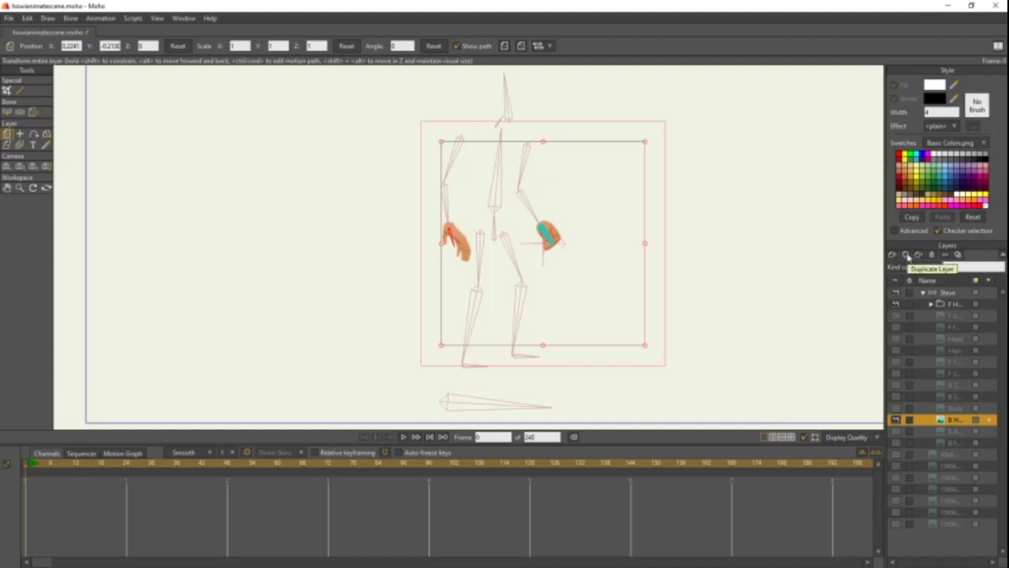
pyautogui.click(907, 254)
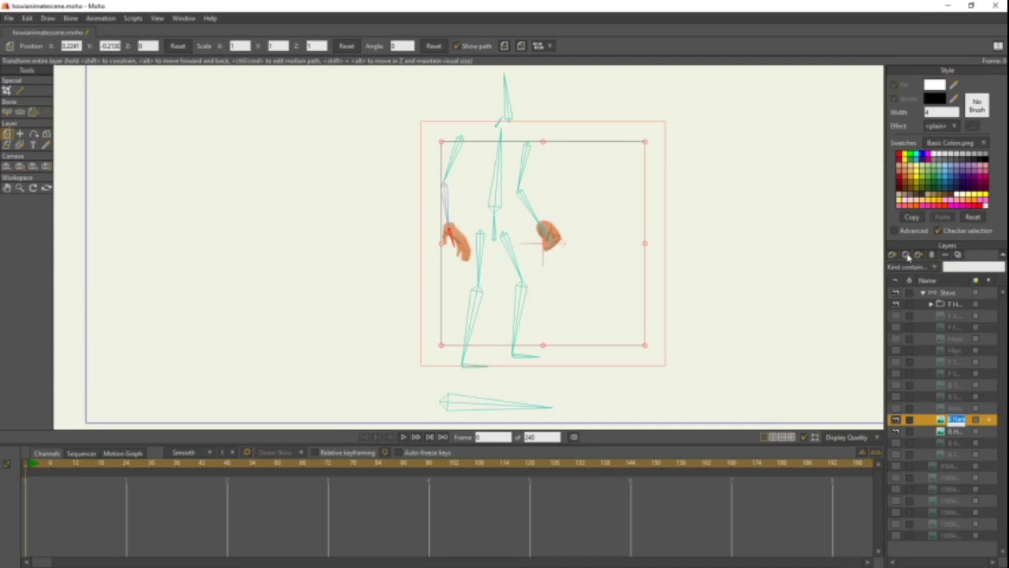
pyautogui.click(938, 422)
pyautogui.moveTo(940, 419); pyautogui.dragTo(954, 309)
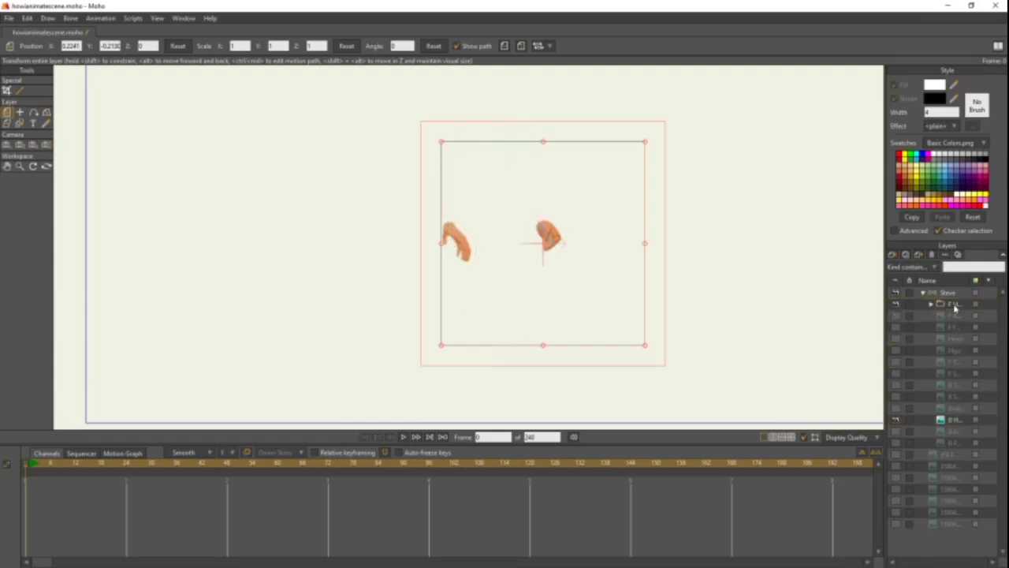
pyautogui.click(932, 305)
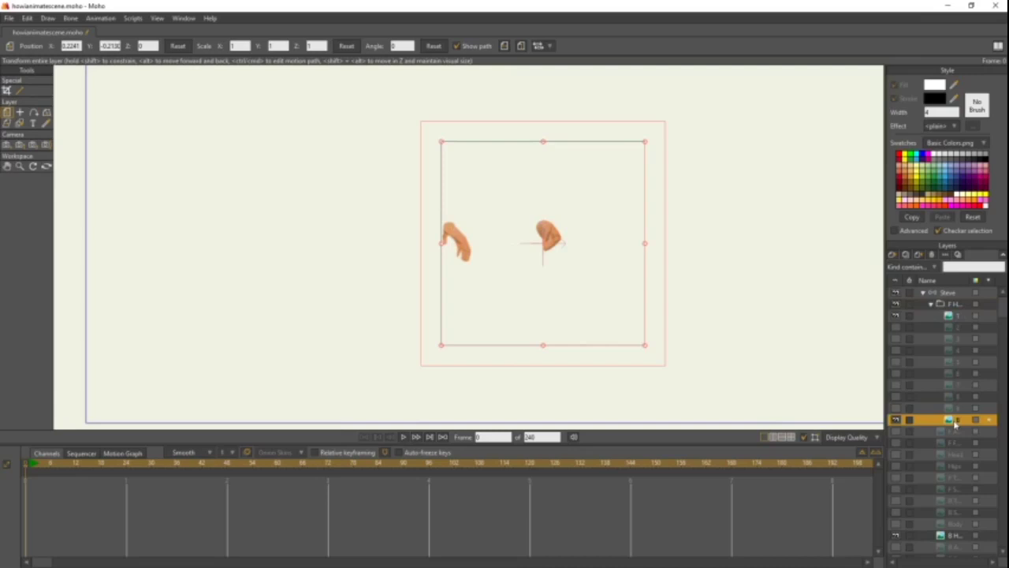
# - Flip the copied hand horizontally, rotate it to about 57 degrees and align it over the front hand at the wrist
pyautogui.scroll(5, 273, 151)
pyautogui.moveTo(676, 225); pyautogui.dragTo(558, 201)
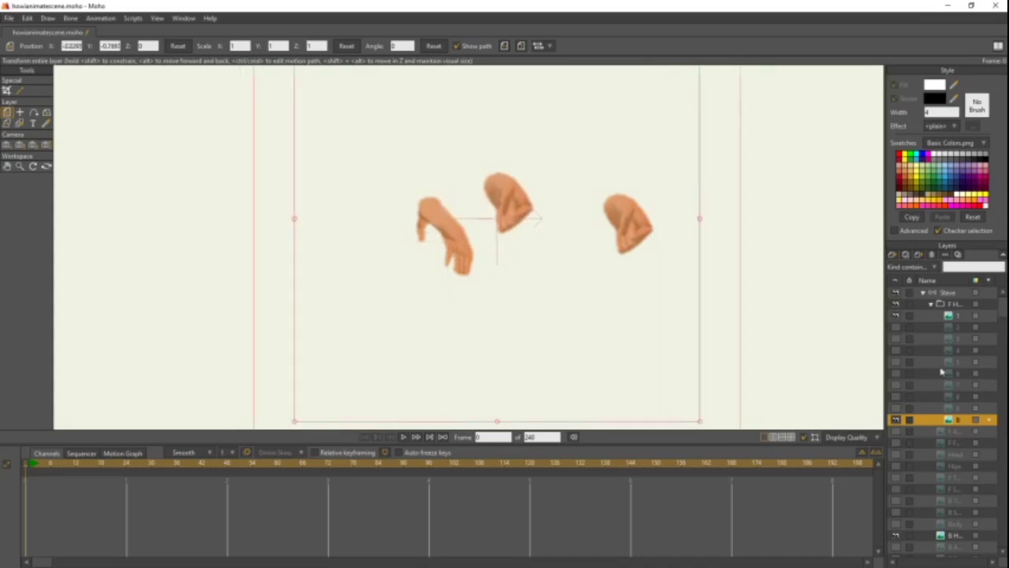
pyautogui.click(505, 45)
pyautogui.moveTo(266, 150); pyautogui.dragTo(397, 311)
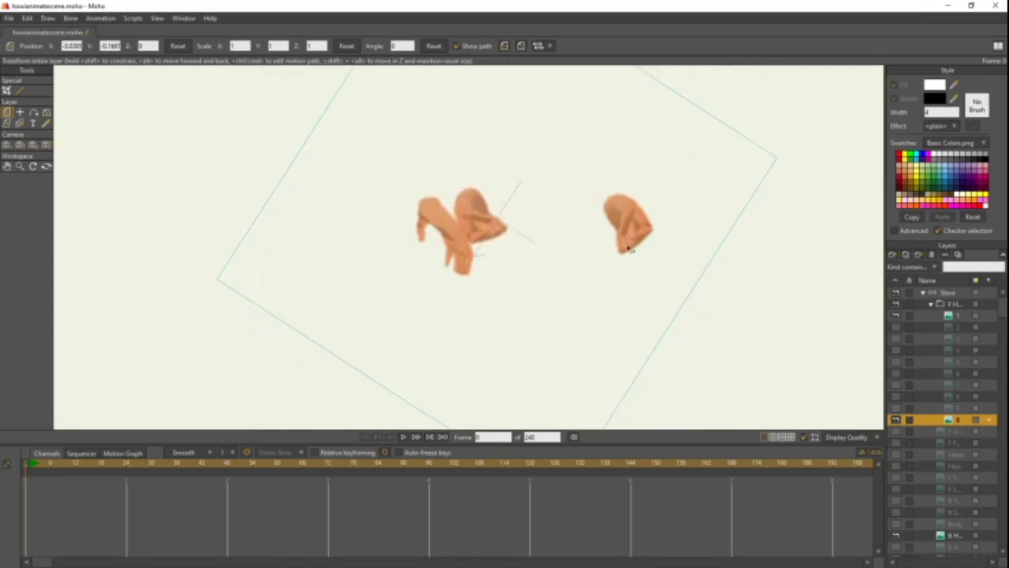
pyautogui.moveTo(626, 228); pyautogui.dragTo(565, 241)
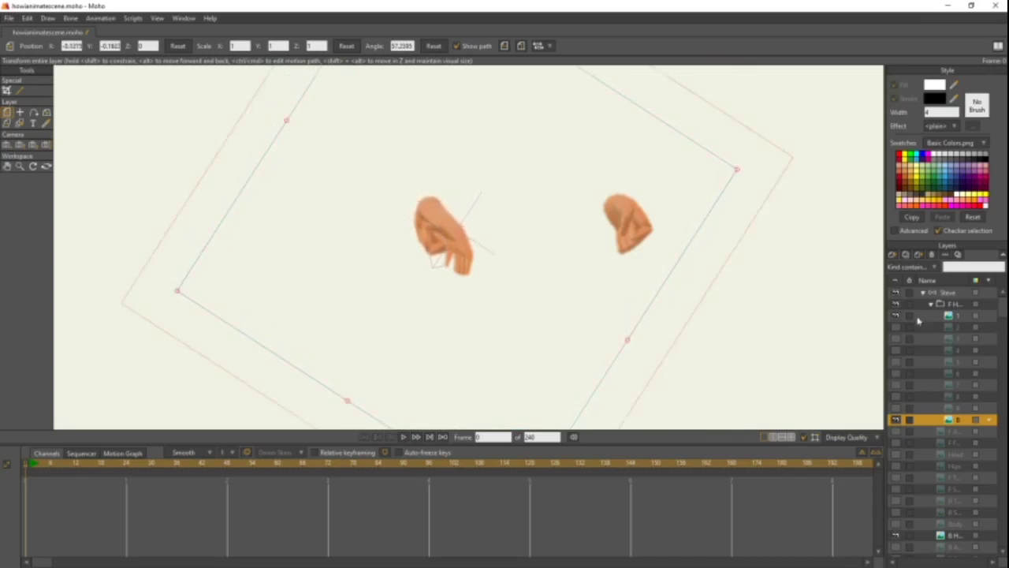
# - Rename the copied hand layer 10 and make the hidden layers 2 through 9 in the F Hands group visible
pyautogui.click(958, 408)
pyautogui.click(958, 397)
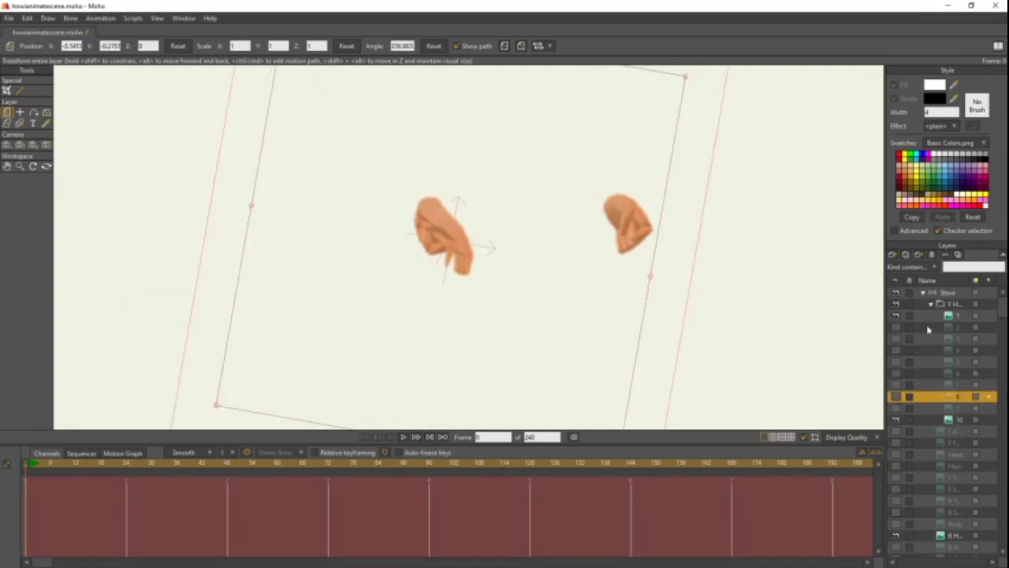
pyautogui.click(896, 327)
pyautogui.click(895, 338)
pyautogui.click(895, 350)
pyautogui.click(896, 361)
pyautogui.click(896, 373)
pyautogui.click(895, 384)
pyautogui.click(896, 396)
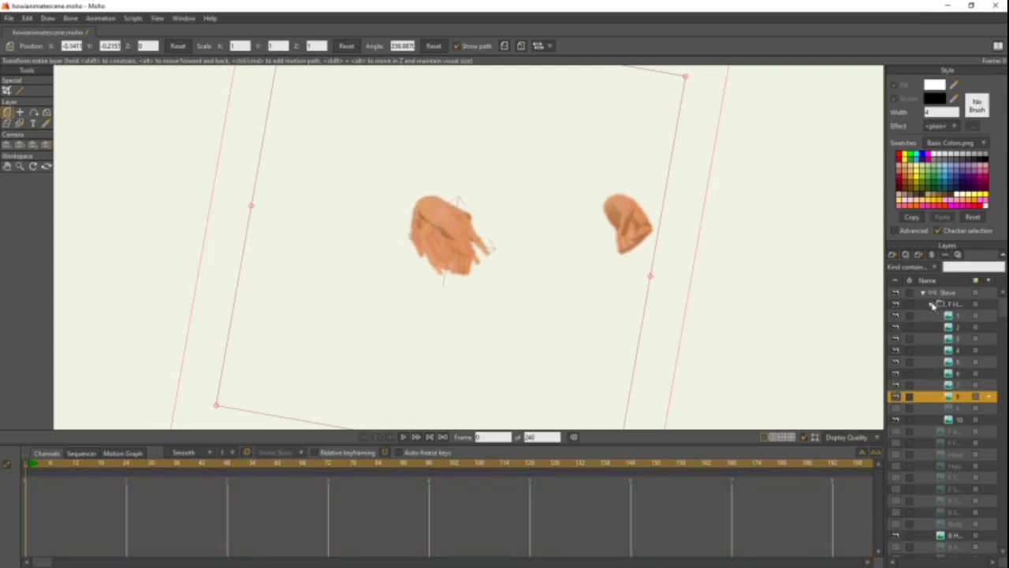
pyautogui.click(932, 305)
pyautogui.click(932, 306)
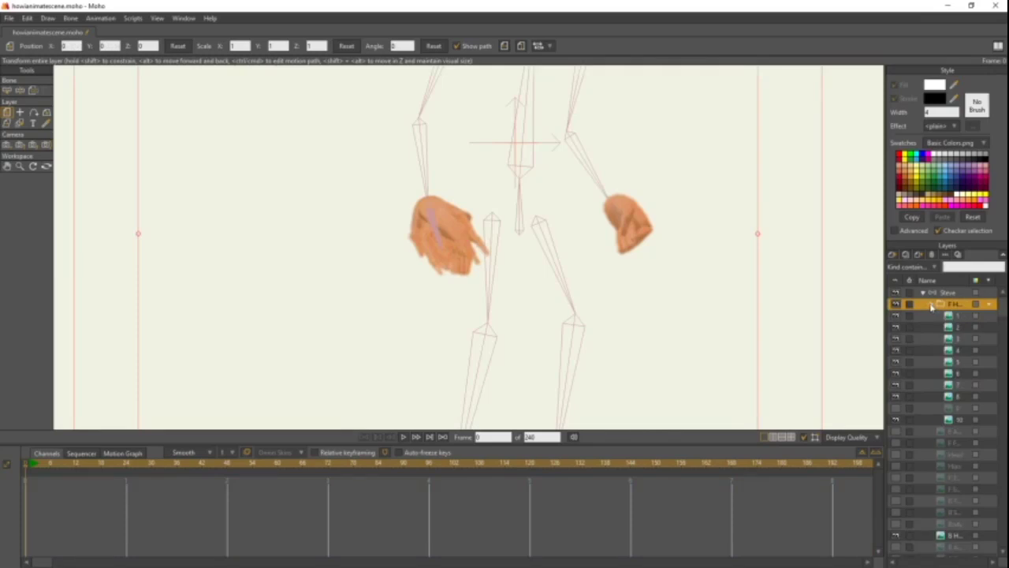
pyautogui.click(897, 408)
# - Collapse the F Hands group and convert it to a switch layer
pyautogui.click(943, 315)
pyautogui.click(947, 327)
pyautogui.click(948, 339)
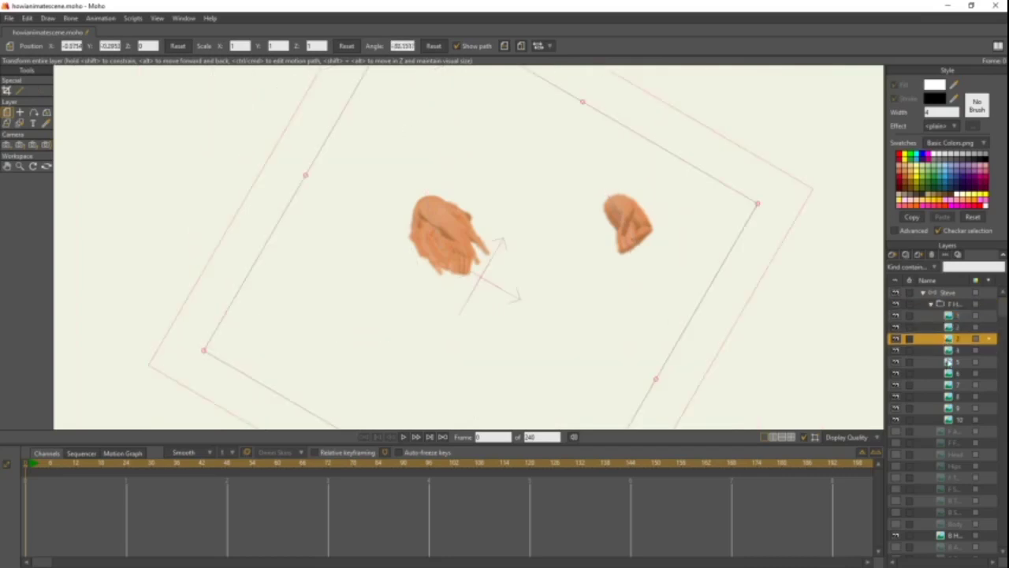
pyautogui.click(933, 306)
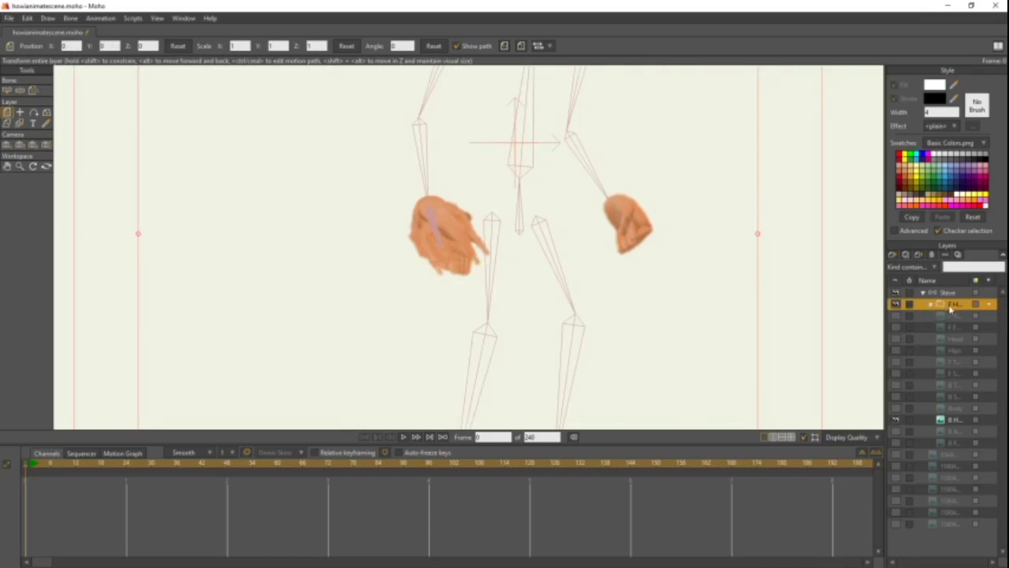
pyautogui.rightClick(950, 309)
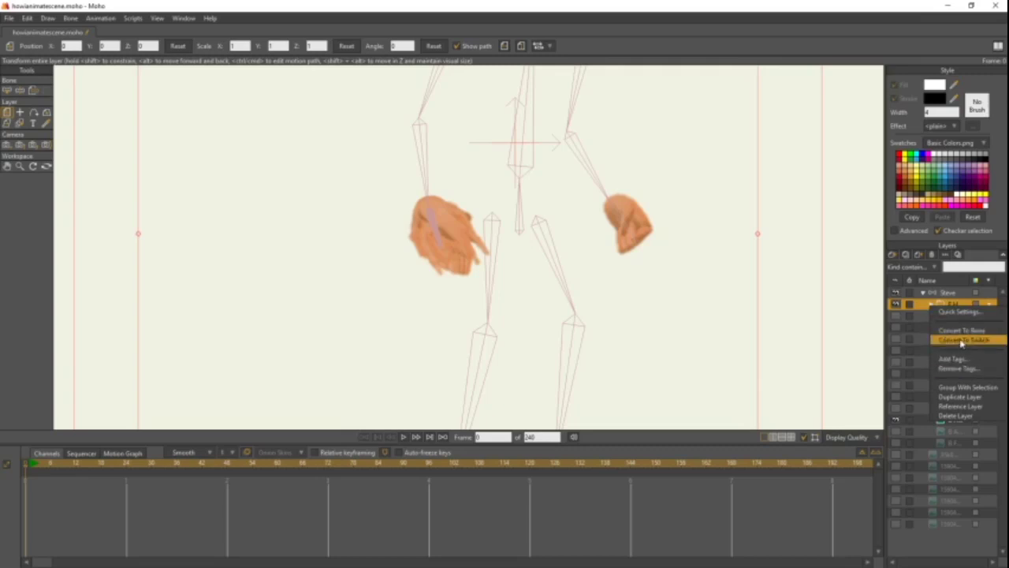
pyautogui.click(960, 340)
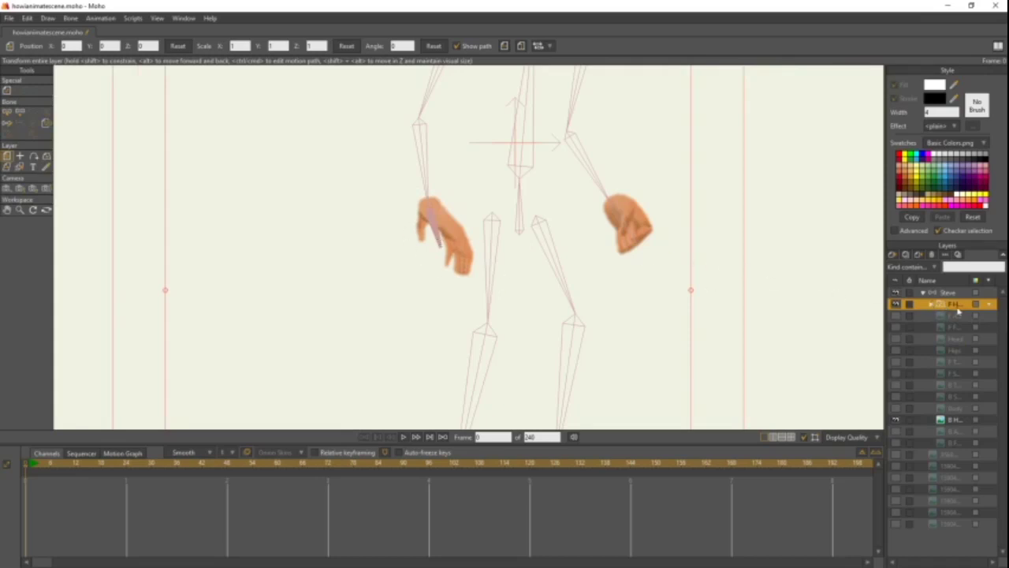
# - Preview hands 2, 3 and 9 on the F Hands switch layer, then set it back to hand 1
pyautogui.rightClick(949, 311)
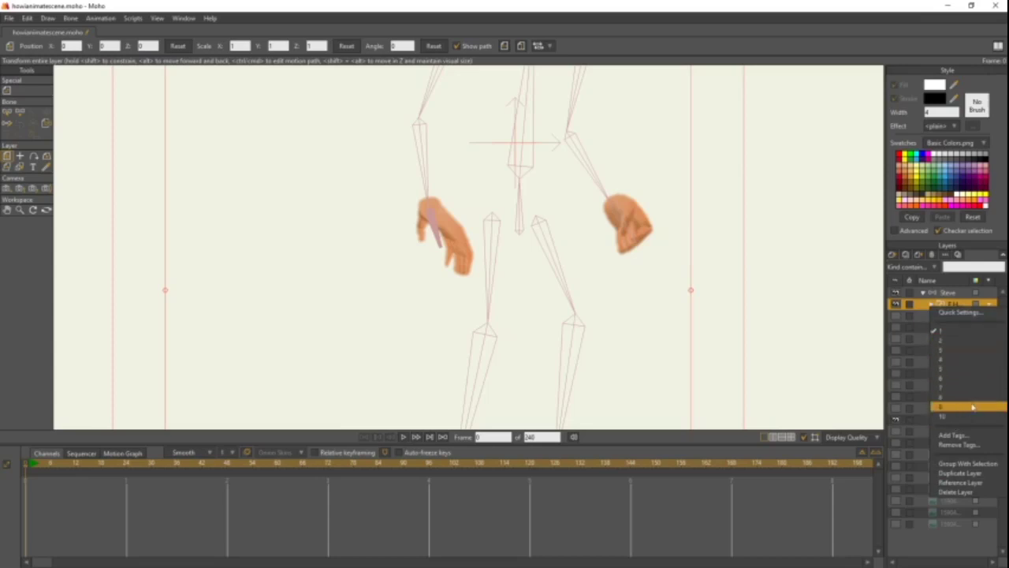
pyautogui.click(967, 343)
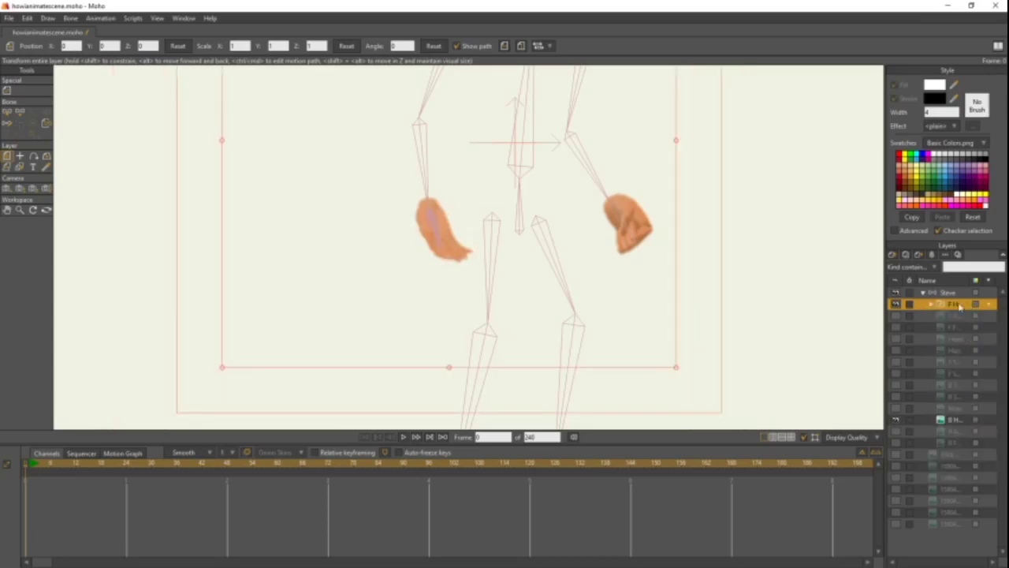
pyautogui.rightClick(950, 309)
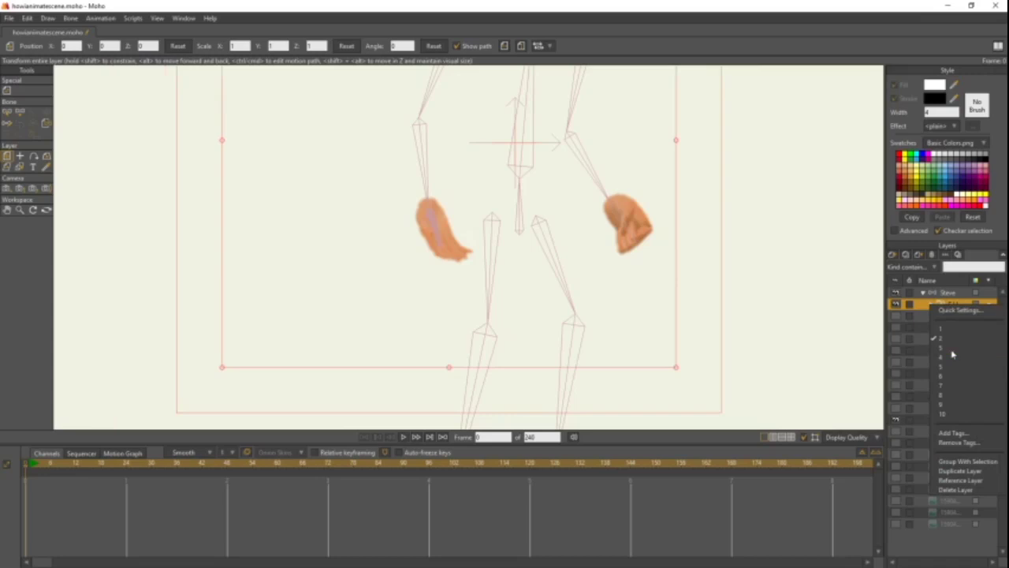
pyautogui.click(952, 354)
pyautogui.rightClick(950, 309)
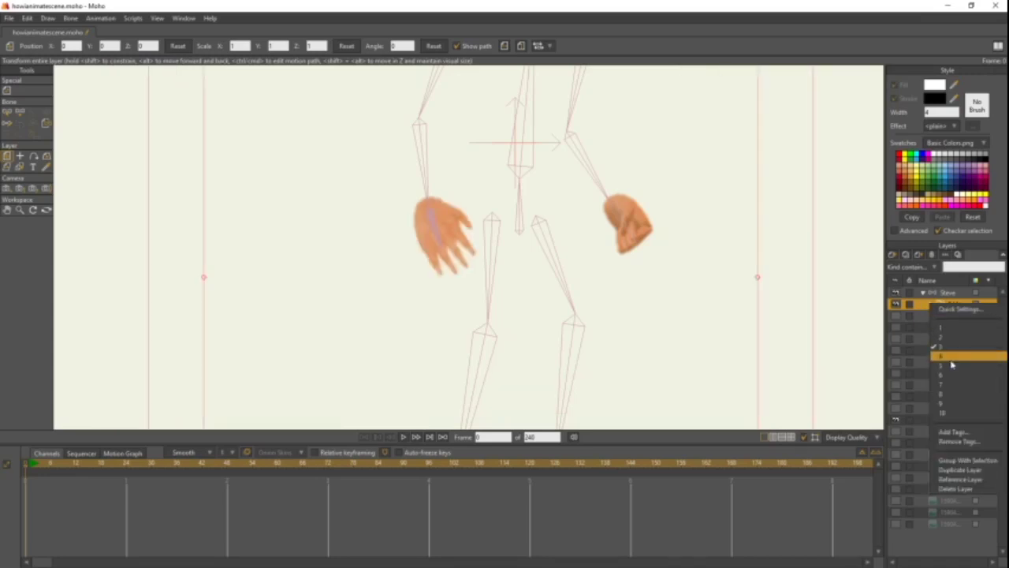
pyautogui.click(966, 404)
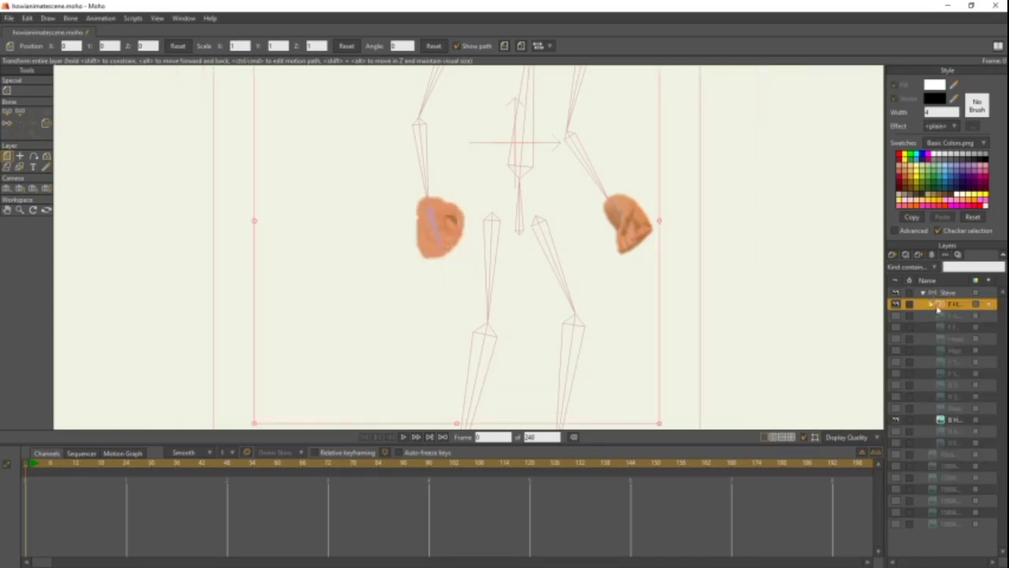
pyautogui.rightClick(943, 309)
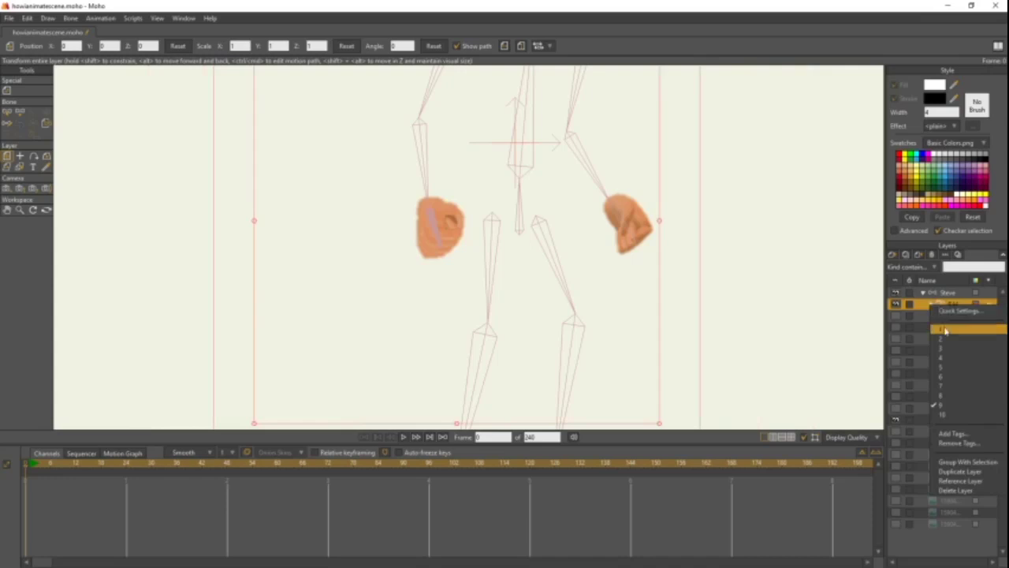
pyautogui.click(942, 329)
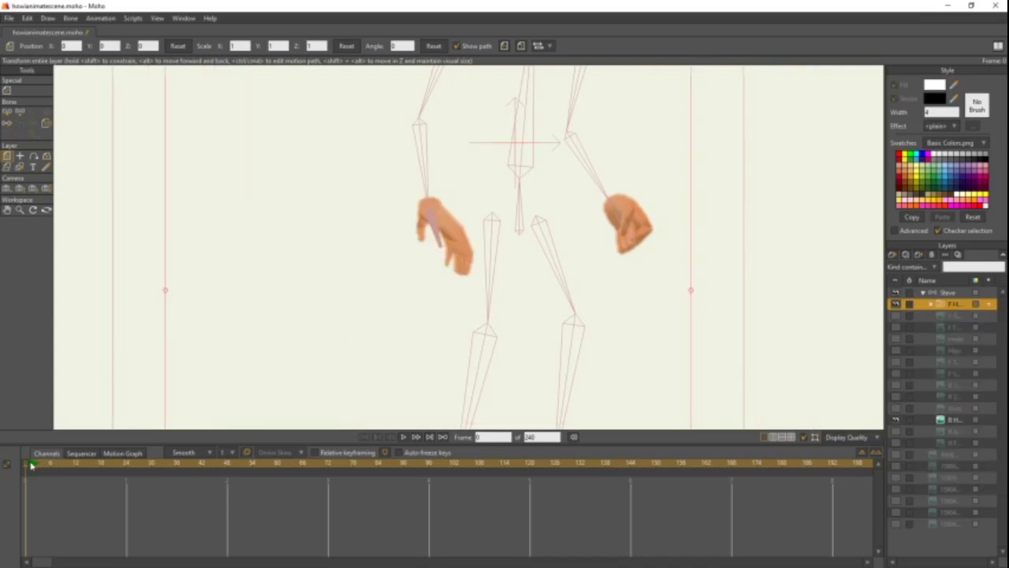
# - Switch F Hands to hand 6 at frame 12, hand 10 at frame 33 and hand 2 at frame 56
pyautogui.moveTo(85, 465)
pyautogui.mouseDown()
pyautogui.moveTo(95, 465)
pyautogui.moveTo(77, 467)
pyautogui.mouseUp()
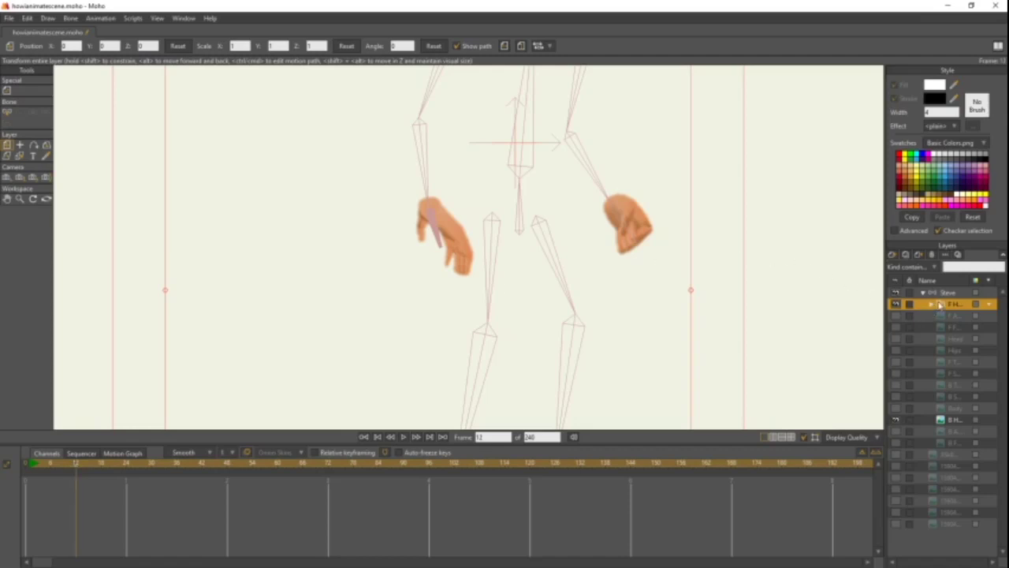
pyautogui.rightClick(940, 306)
pyautogui.click(943, 337)
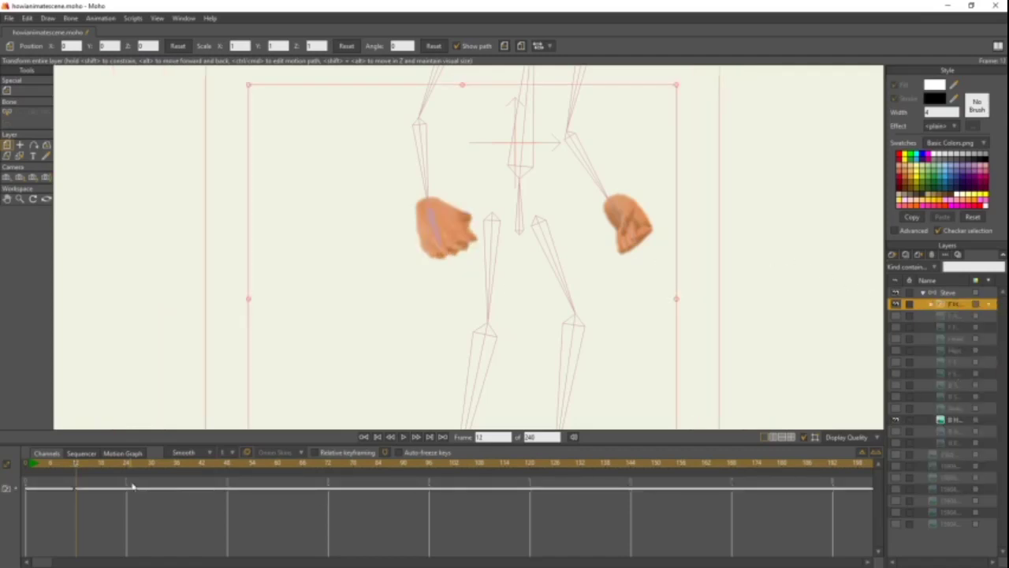
pyautogui.moveTo(79, 464); pyautogui.dragTo(164, 465)
pyautogui.rightClick(954, 308)
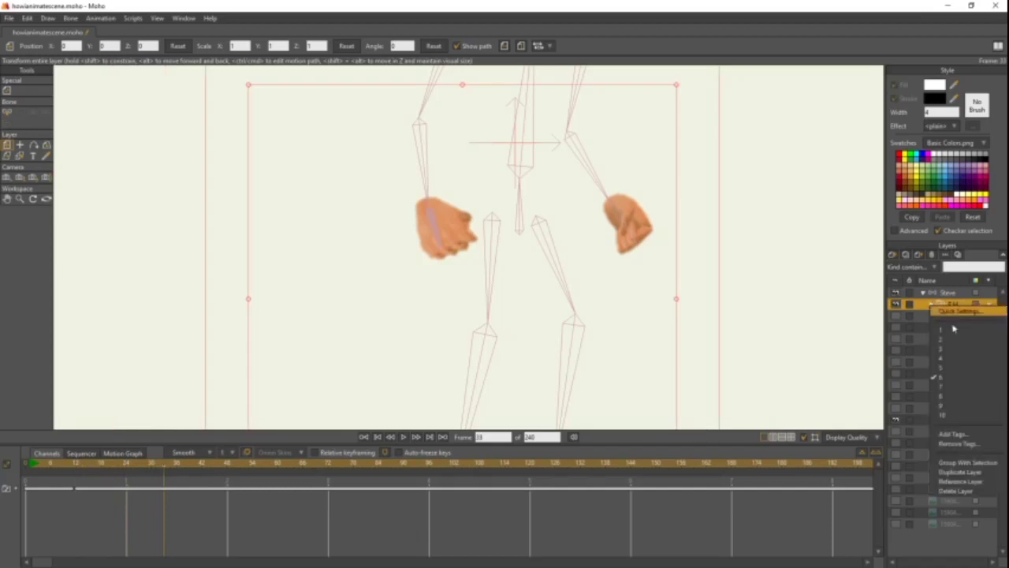
pyautogui.click(952, 413)
pyautogui.click(261, 465)
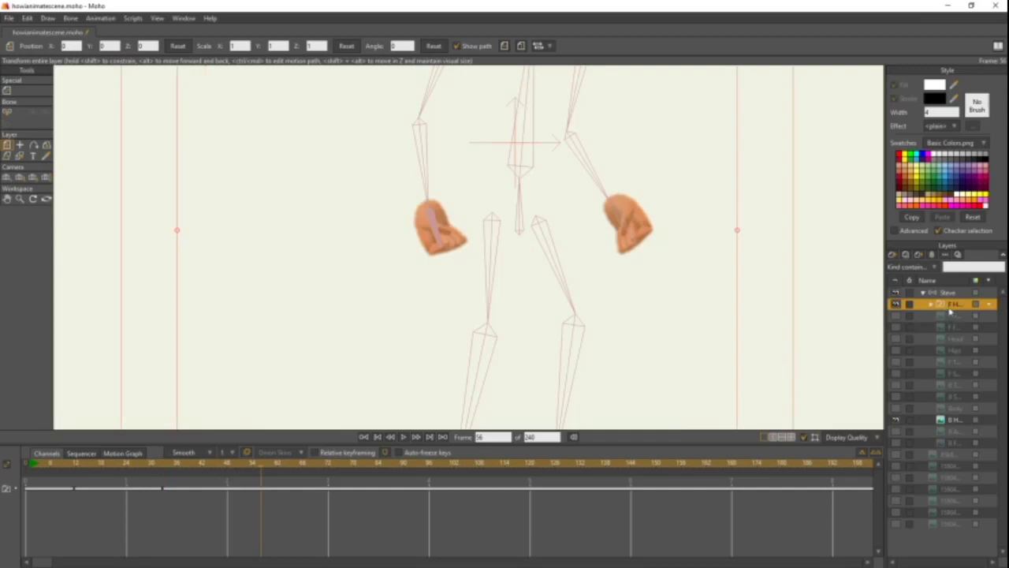
pyautogui.rightClick(951, 309)
pyautogui.click(954, 344)
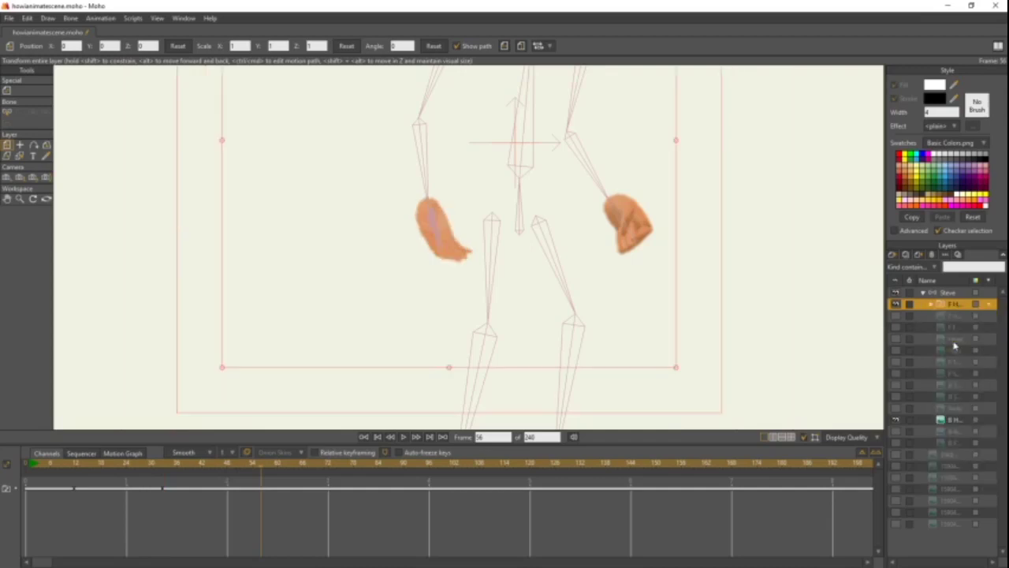
# - Scrub through the hand switches, return to frame 0 and delete all the test switch keyframes
pyautogui.click(31, 465)
pyautogui.moveTo(35, 466)
pyautogui.mouseDown()
pyautogui.moveTo(273, 472)
pyautogui.moveTo(95, 471)
pyautogui.mouseUp()
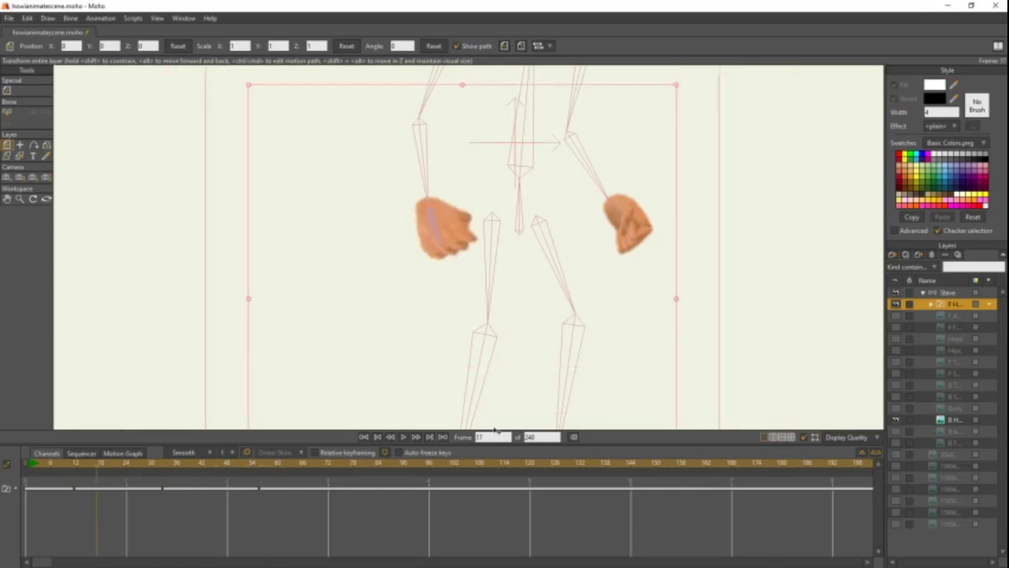
pyautogui.moveTo(91, 470); pyautogui.dragTo(23, 466)
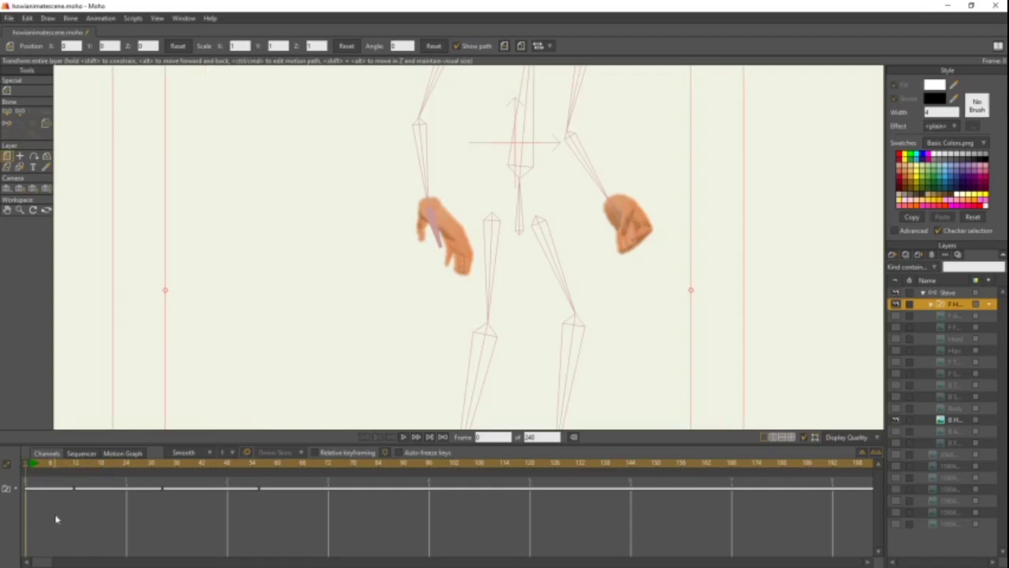
pyautogui.moveTo(42, 525); pyautogui.dragTo(324, 475)
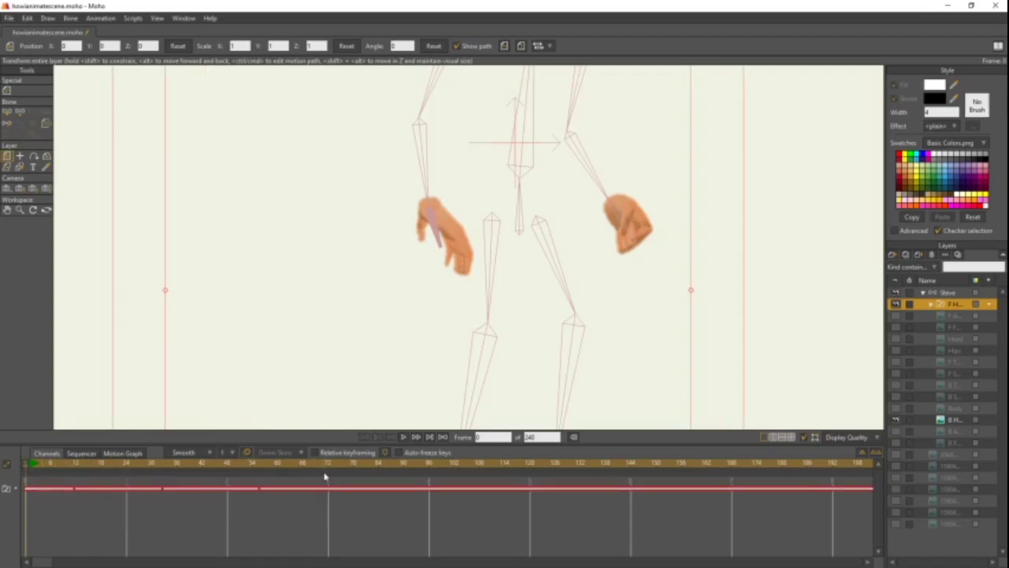
pyautogui.press('Delete')
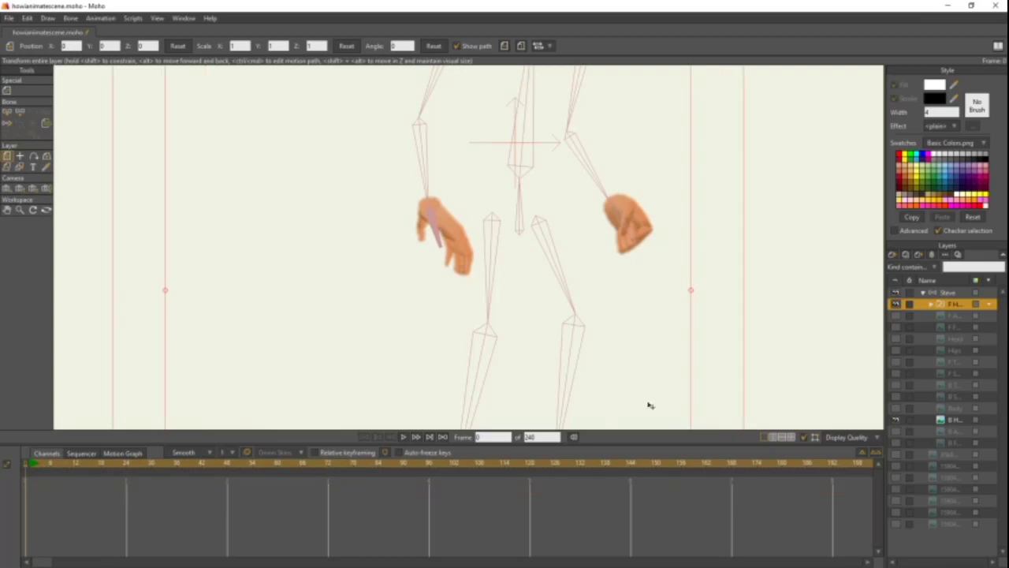
# - Set the F Hands switch layer to hand 9 and duplicate it as a layer named B Hand
pyautogui.rightClick(940, 305)
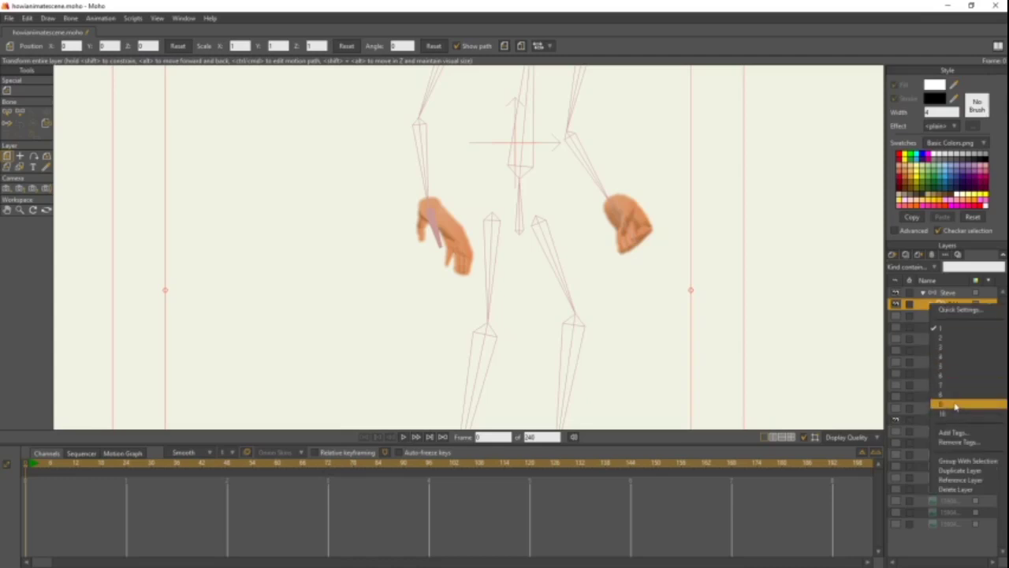
pyautogui.click(956, 405)
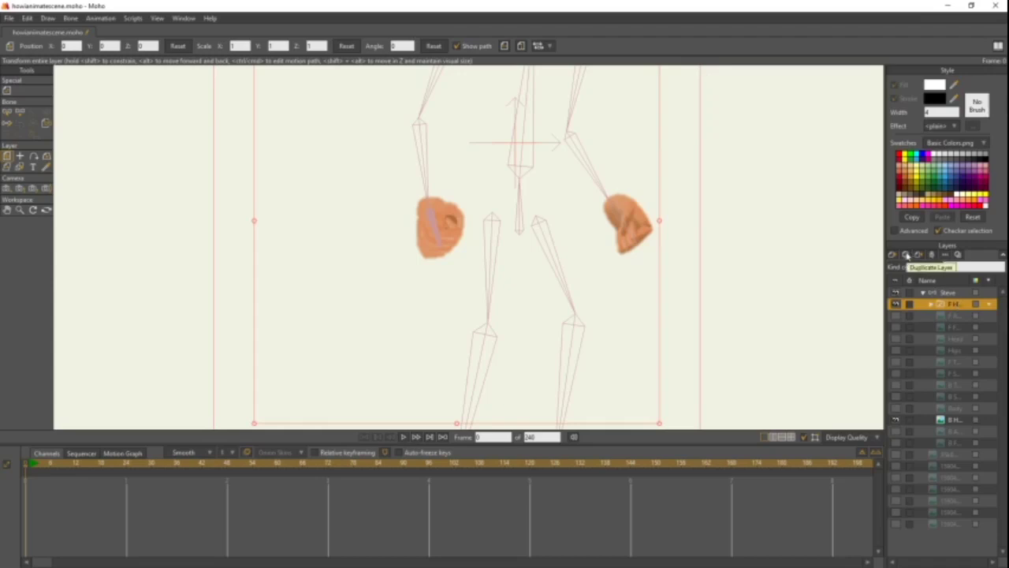
pyautogui.click(906, 255)
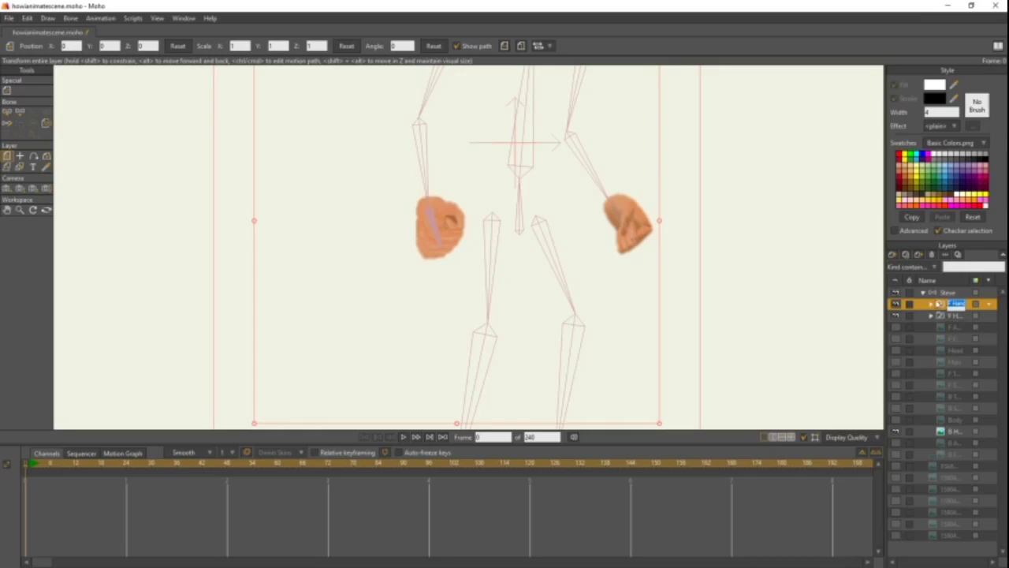
pyautogui.click(943, 305)
pyautogui.doubleClick(952, 305)
pyautogui.press('BackSpace')
pyautogui.write('B Hand')
pyautogui.press('Return')
# - Bind the B Hand layer to Steve's back-hand bone and check the F Hands layer's bone binding
pyautogui.click(45, 124)
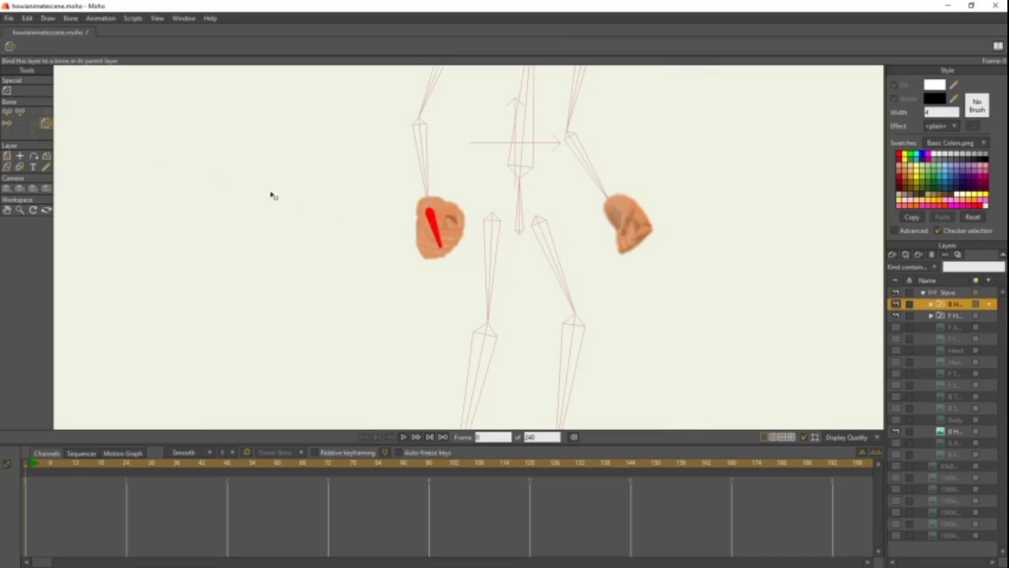
pyautogui.click(629, 227)
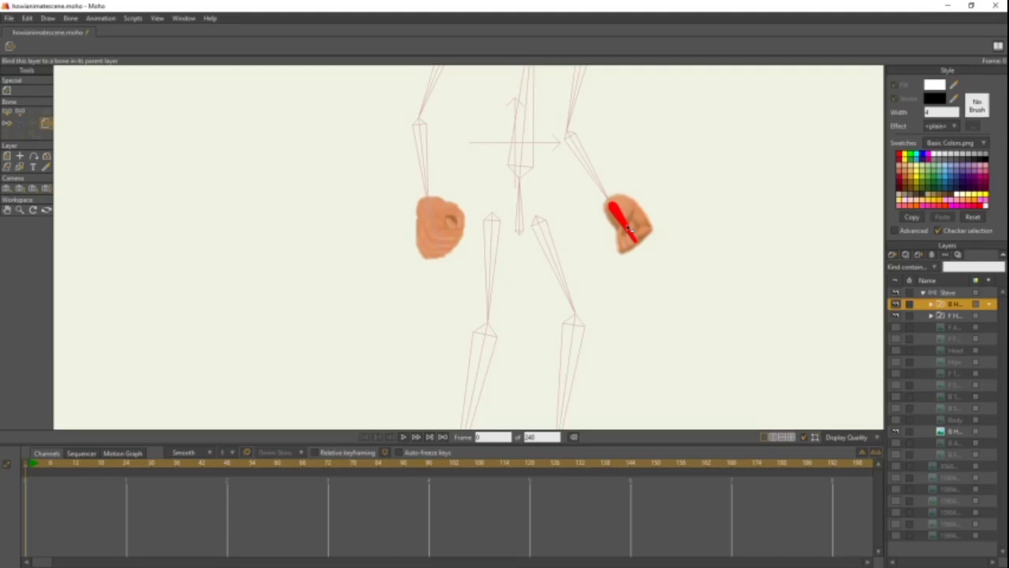
pyautogui.click(953, 317)
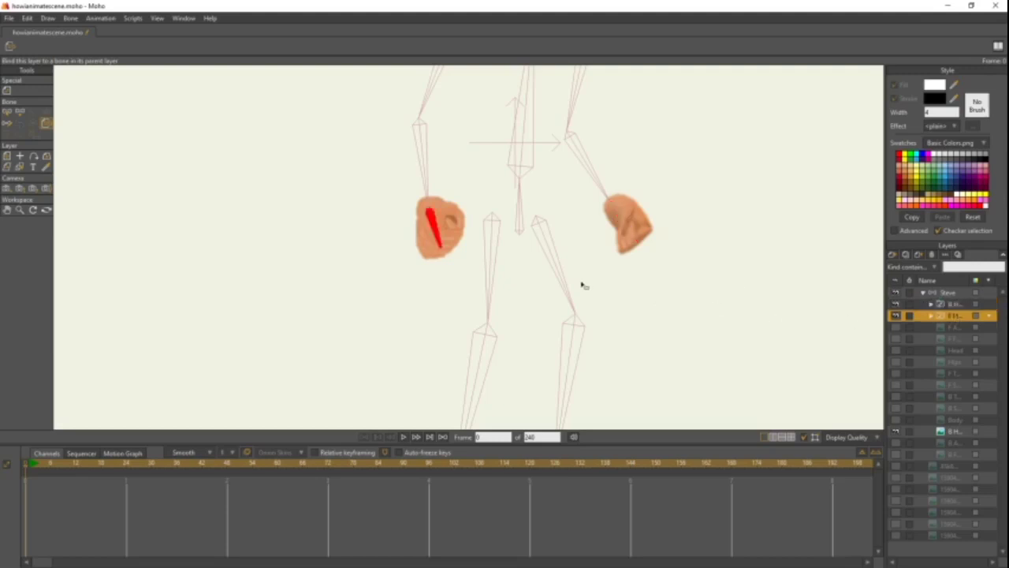
pyautogui.click(955, 305)
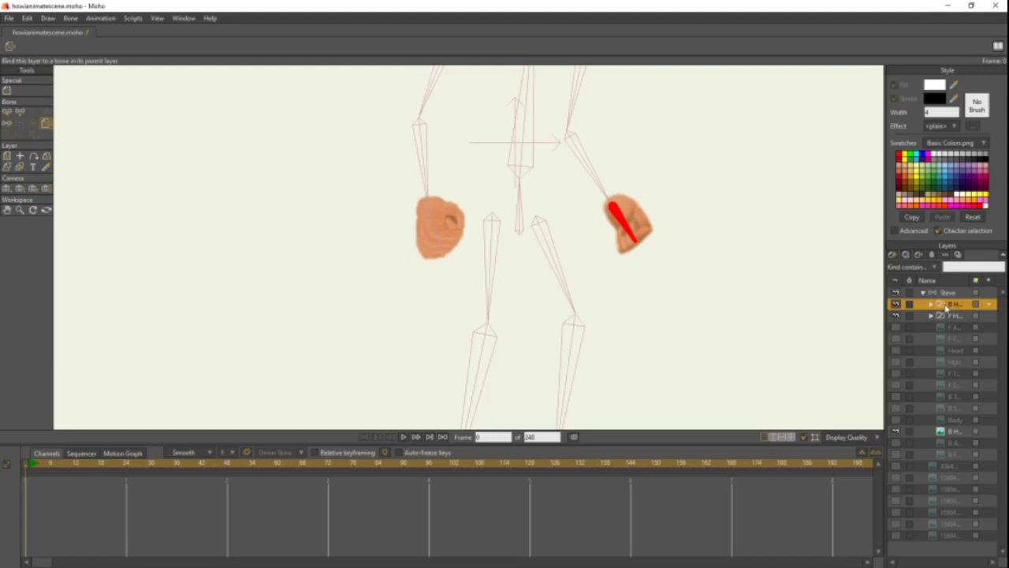
# - Move the B Hand layer toward Steve's back hand and flip it horizontally with the Transform Layer tool
pyautogui.click(7, 156)
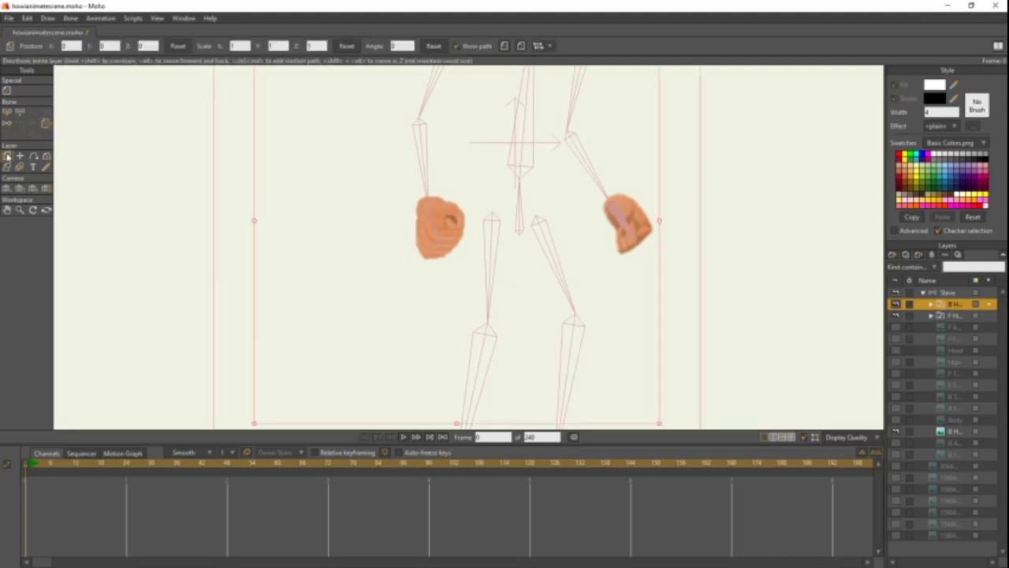
pyautogui.moveTo(483, 245); pyautogui.dragTo(588, 224)
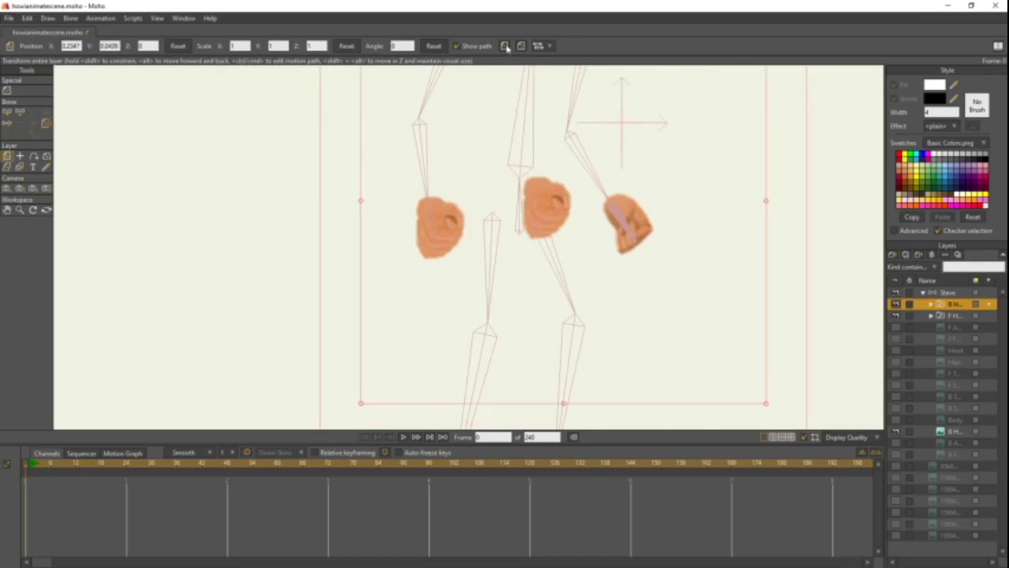
pyautogui.click(506, 47)
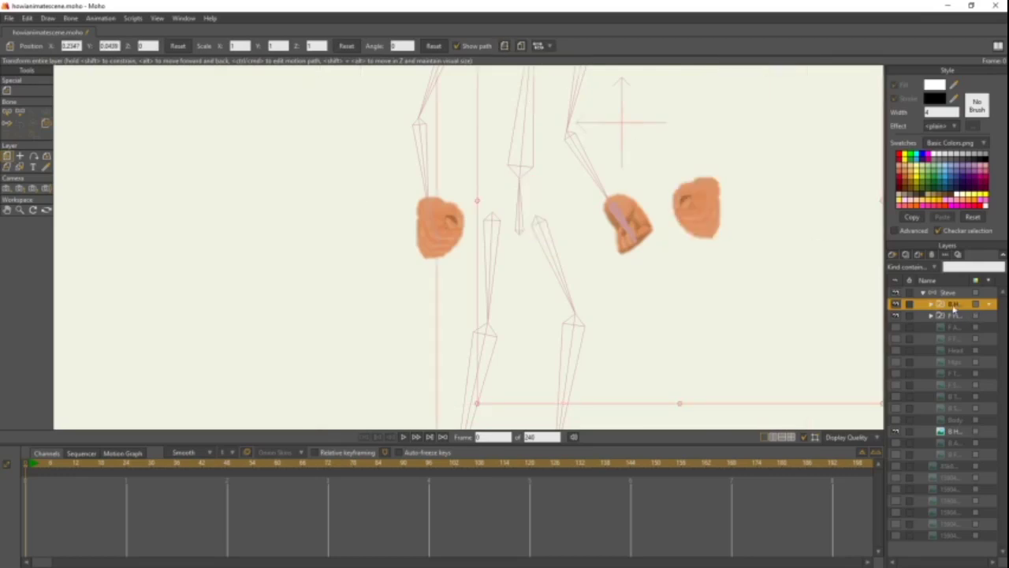
# - Switch B Hand to hand 10 and rotate it to about 56.65°, aligning it over the original back-hand image
pyautogui.rightClick(951, 309)
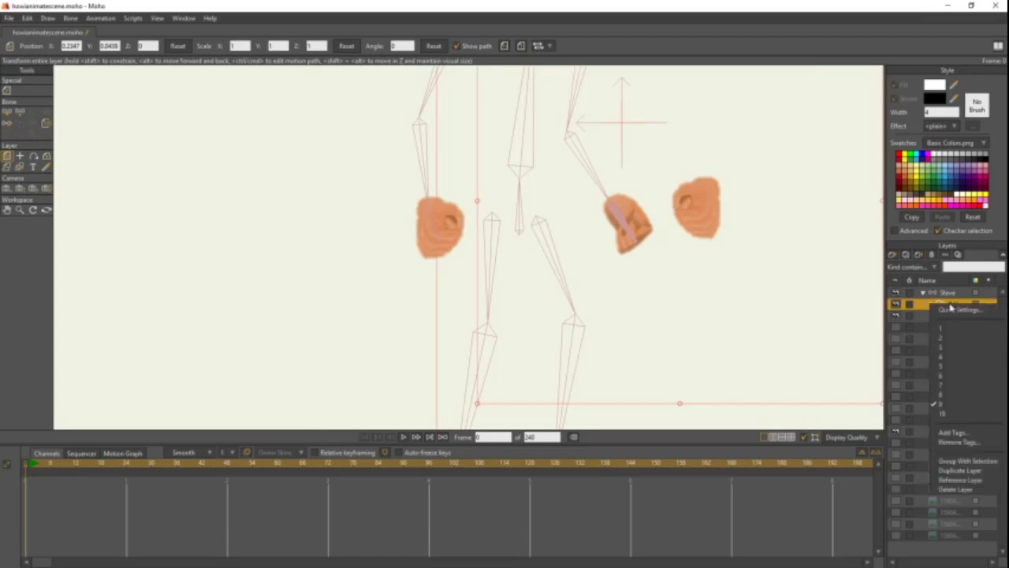
pyautogui.click(943, 415)
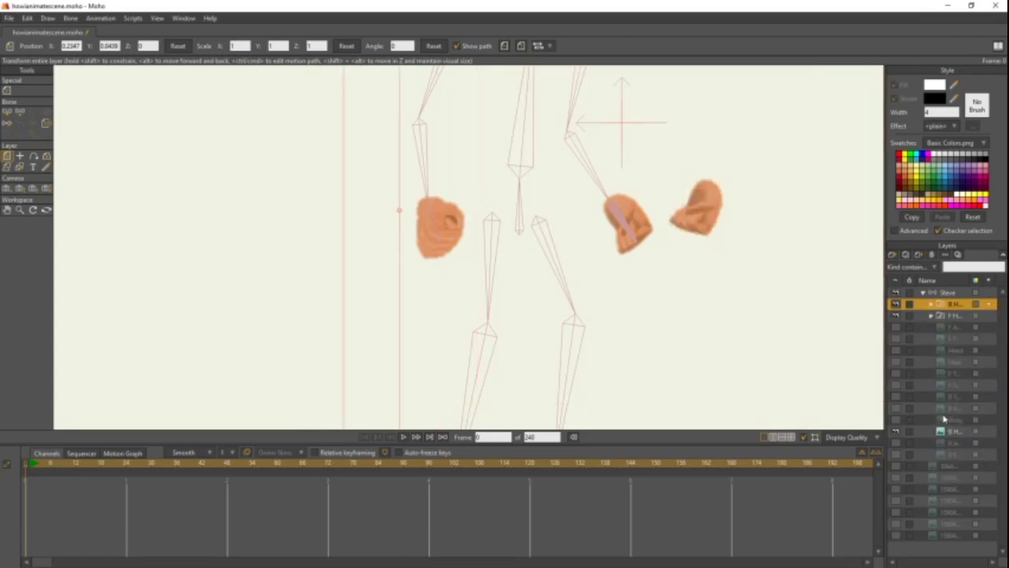
pyautogui.moveTo(718, 173); pyautogui.dragTo(556, 184)
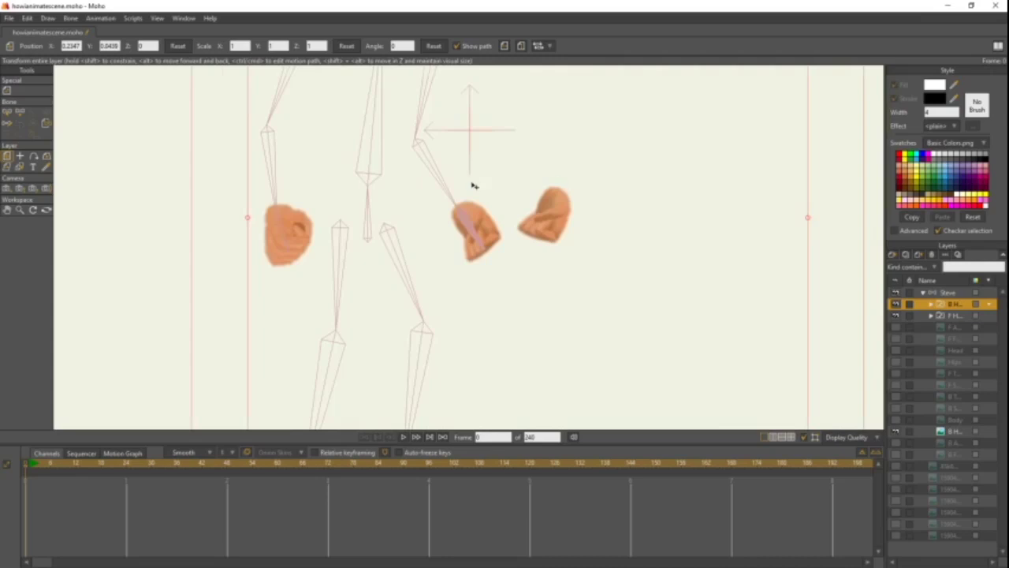
pyautogui.moveTo(231, 148); pyautogui.dragTo(386, 358)
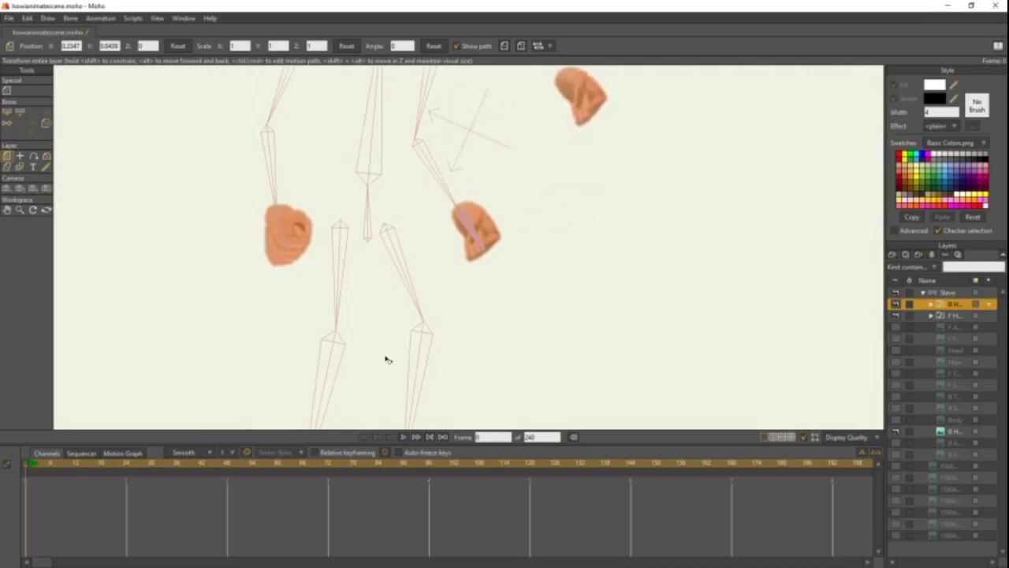
pyautogui.moveTo(596, 114); pyautogui.dragTo(486, 253)
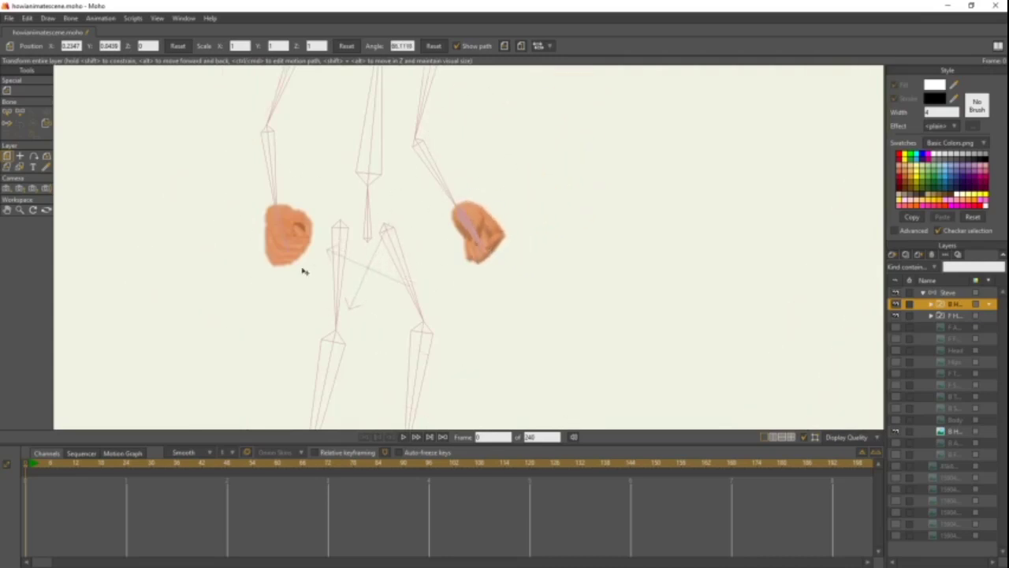
pyautogui.moveTo(166, 203); pyautogui.dragTo(180, 155)
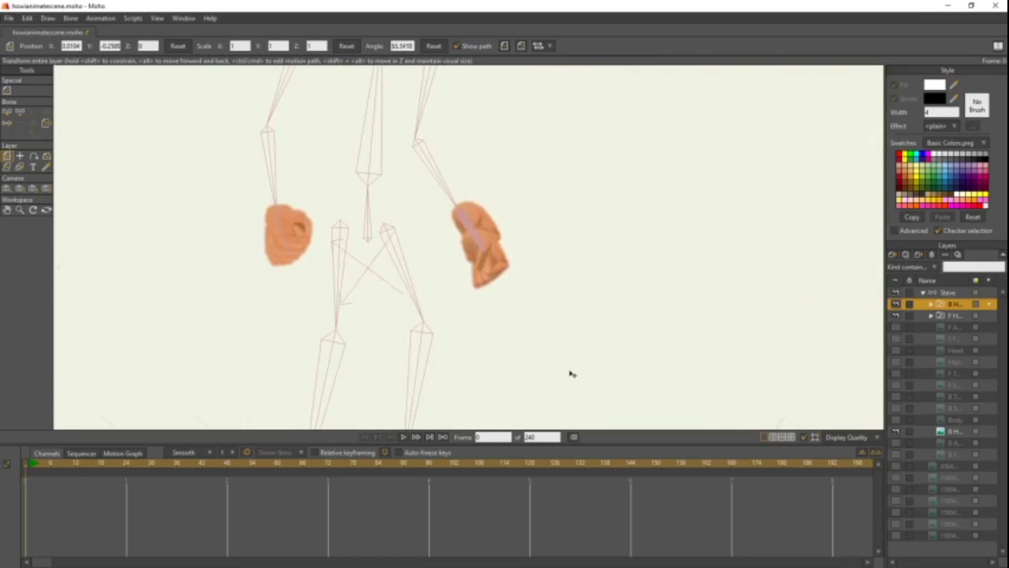
pyautogui.moveTo(253, 170); pyautogui.dragTo(187, 130)
pyautogui.moveTo(314, 168); pyautogui.dragTo(600, 274)
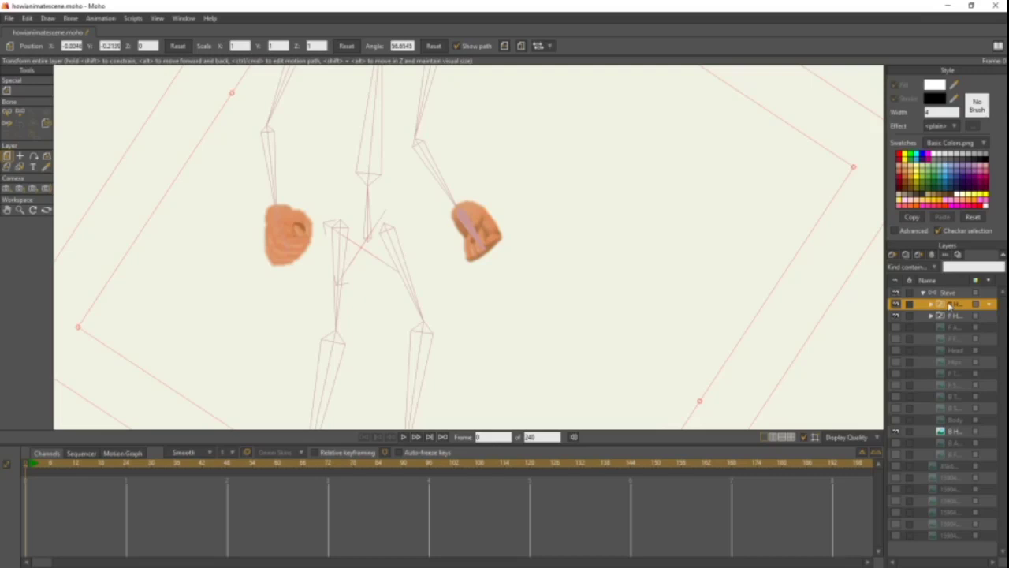
# - Move the B Hand switch layer directly below the Body layer and delete the original back-hand image layer
pyautogui.moveTo(950, 307); pyautogui.dragTo(958, 432)
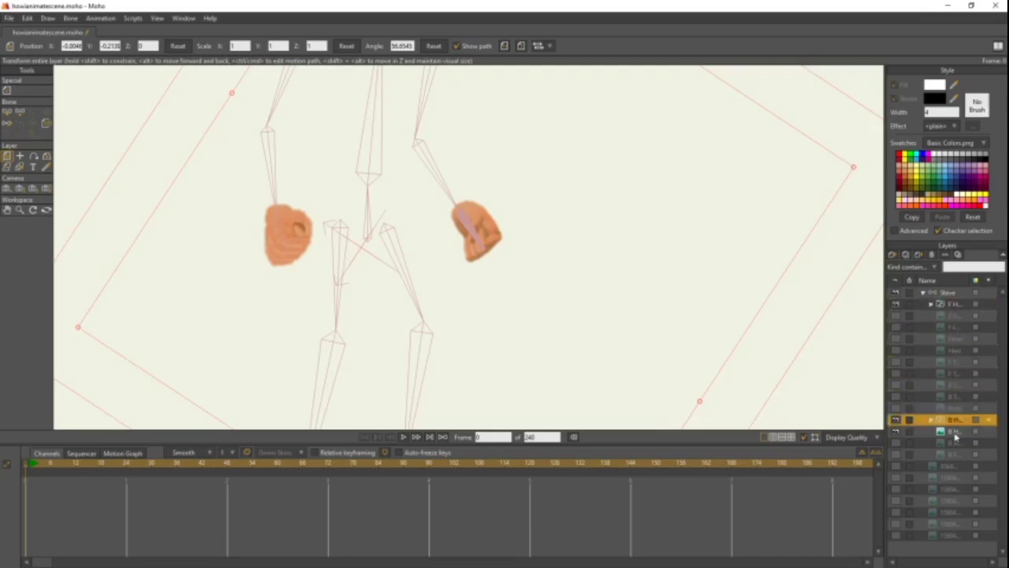
pyautogui.click(955, 433)
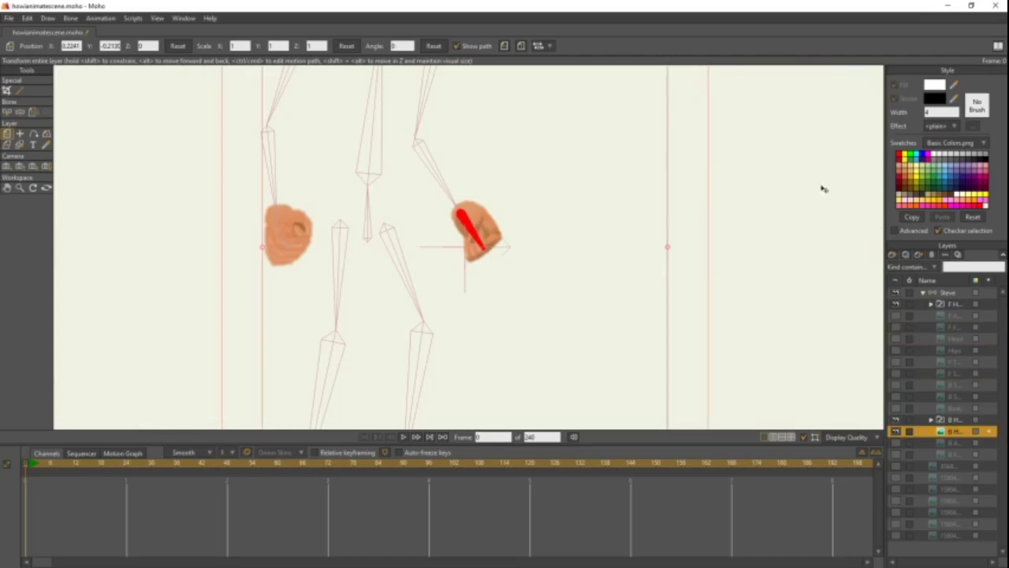
pyautogui.click(934, 256)
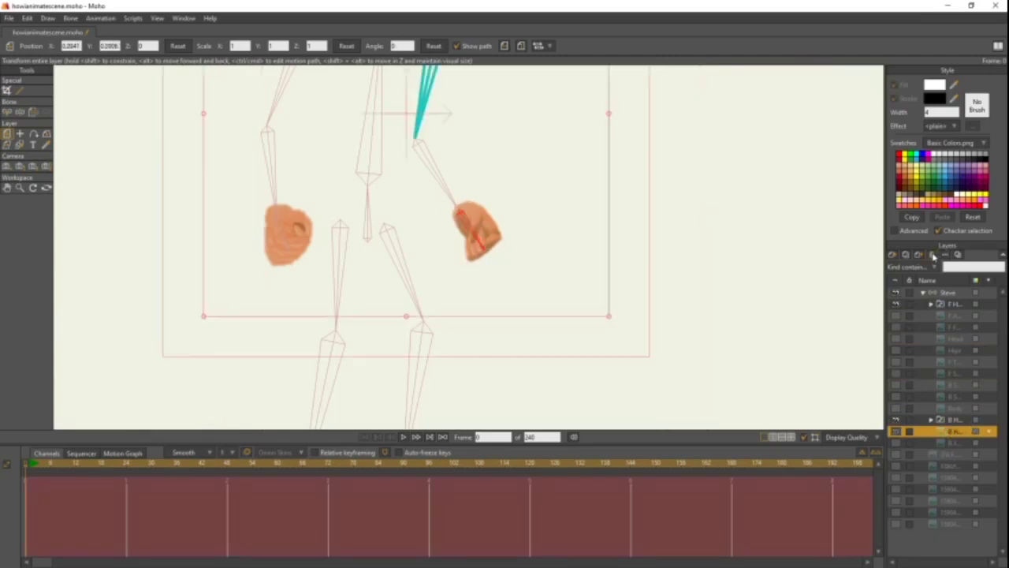
pyautogui.click(938, 423)
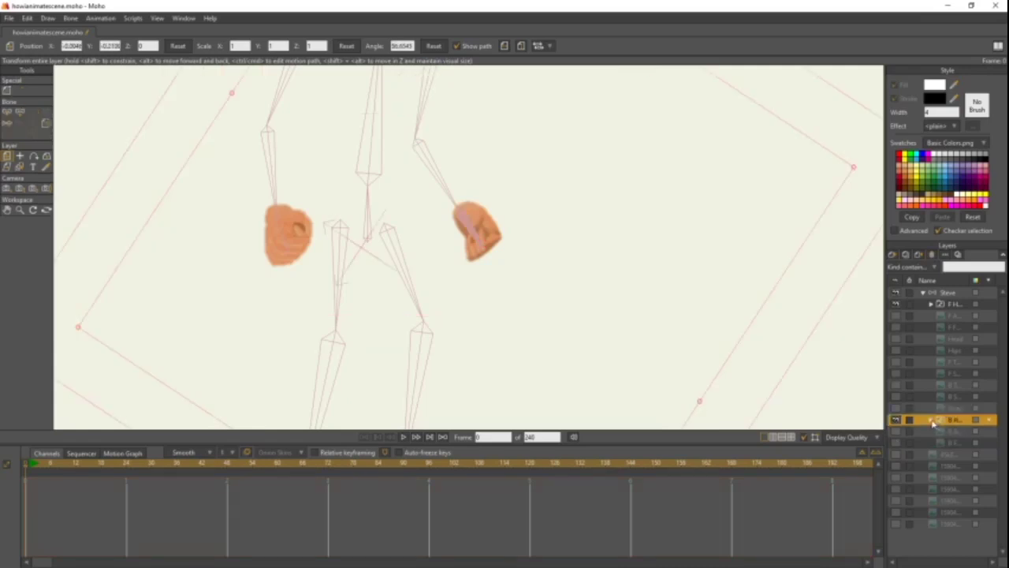
# - Test both hand bindings on the Steve bone layer by swinging both arms outward with Manipulate Bones
pyautogui.click(949, 304)
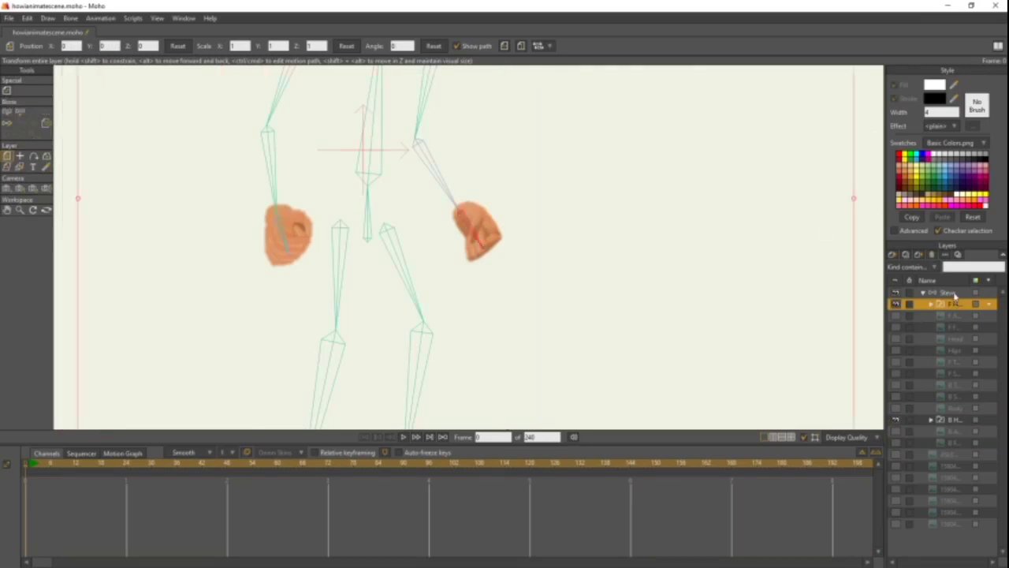
pyautogui.click(955, 294)
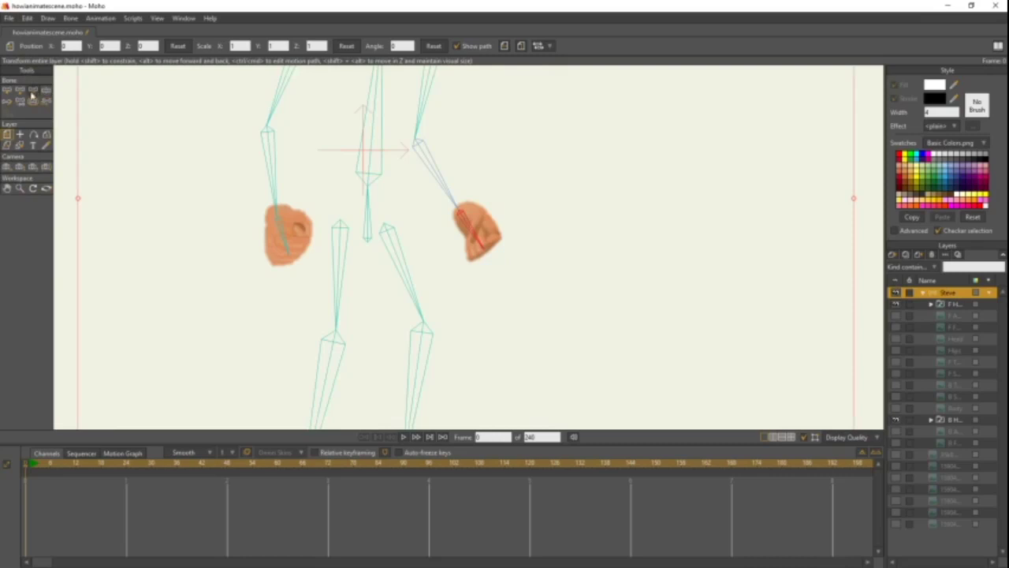
pyautogui.click(45, 91)
pyautogui.moveTo(270, 198); pyautogui.dragTo(148, 162)
pyautogui.moveTo(432, 187); pyautogui.dragTo(549, 189)
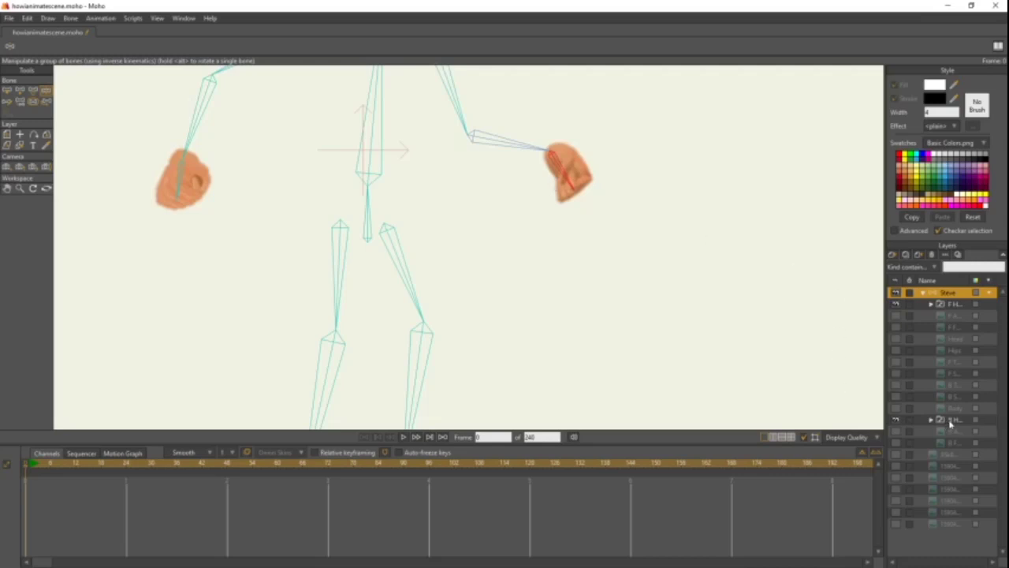
# - Preview hands 7 and 4 on B Hand and hands 5 and 2 on F Hands, returning them to hands 10 and 9
pyautogui.rightClick(950, 422)
pyautogui.click(950, 457)
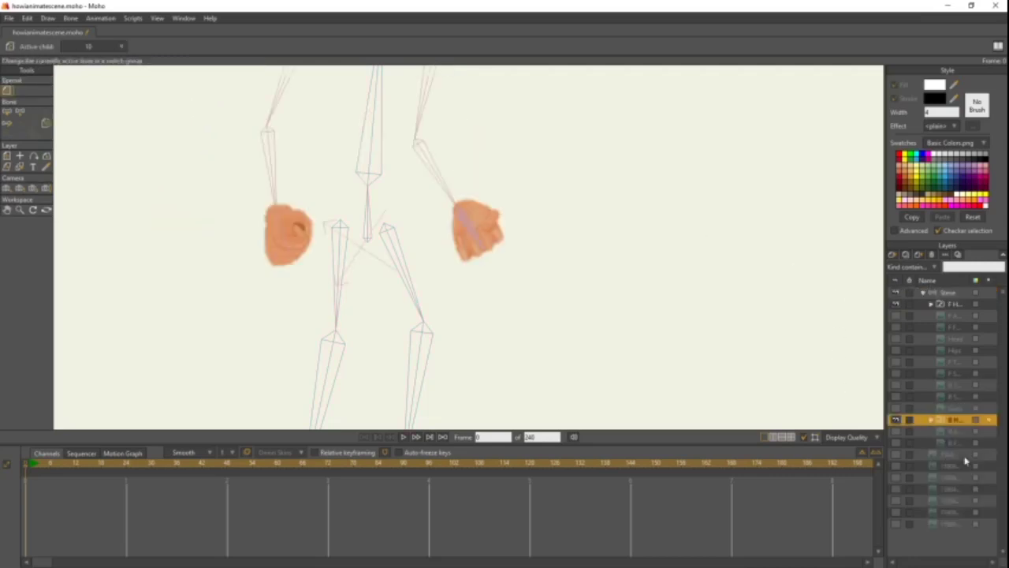
pyautogui.rightClick(958, 420)
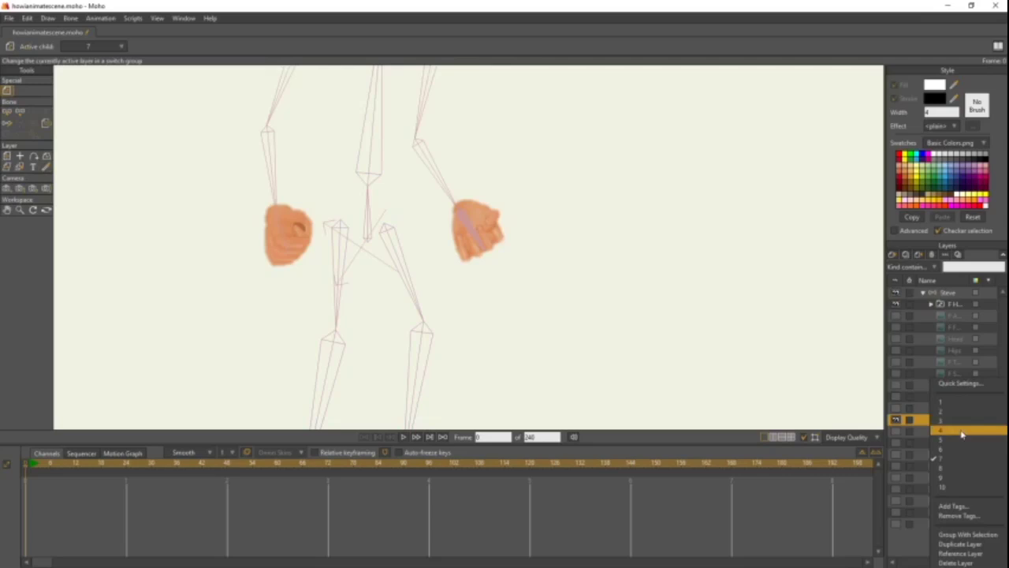
pyautogui.click(962, 434)
pyautogui.rightClick(955, 305)
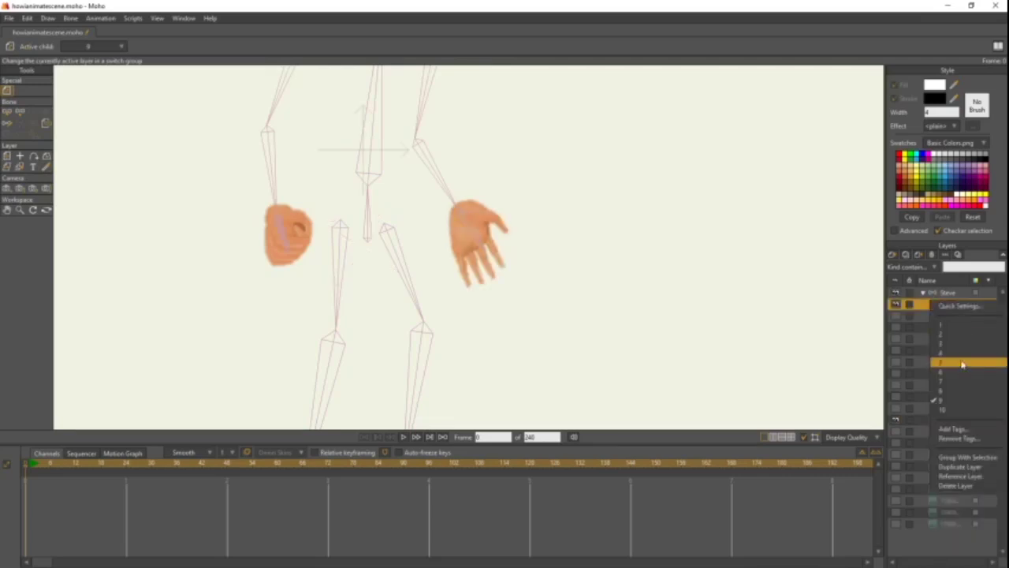
pyautogui.click(961, 364)
pyautogui.rightClick(943, 307)
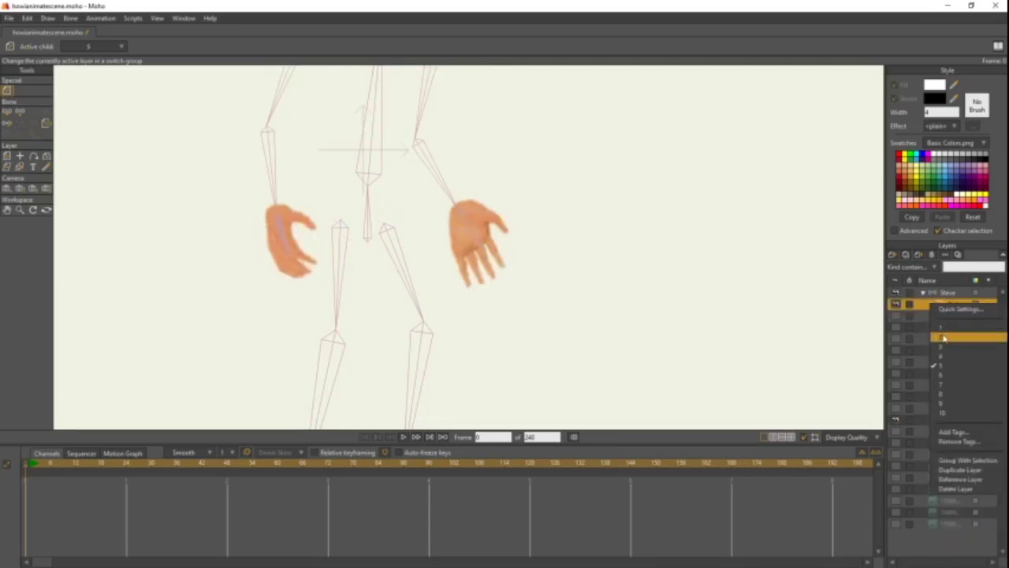
pyautogui.click(944, 338)
pyautogui.rightClick(949, 310)
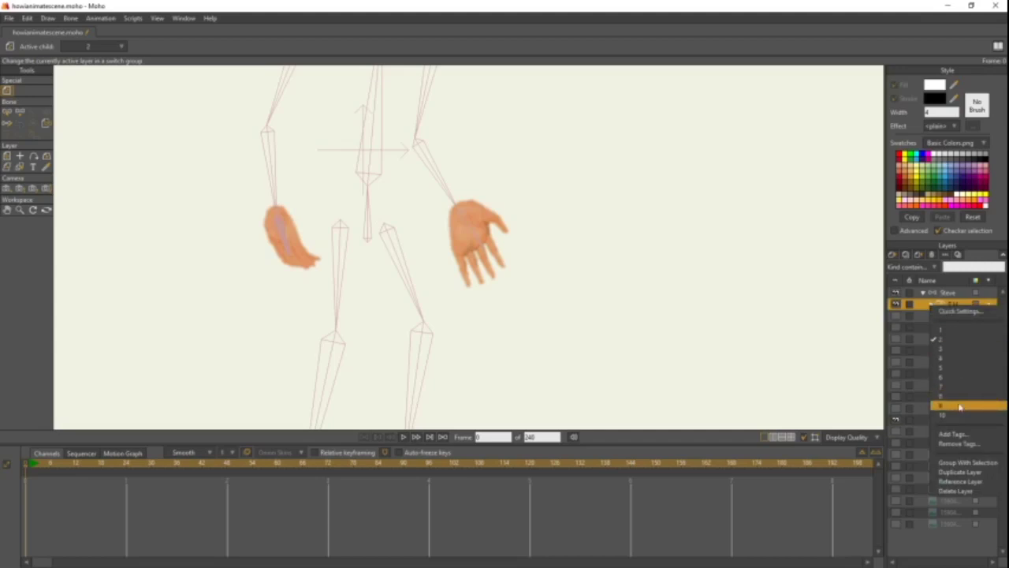
pyautogui.click(960, 406)
pyautogui.rightClick(955, 422)
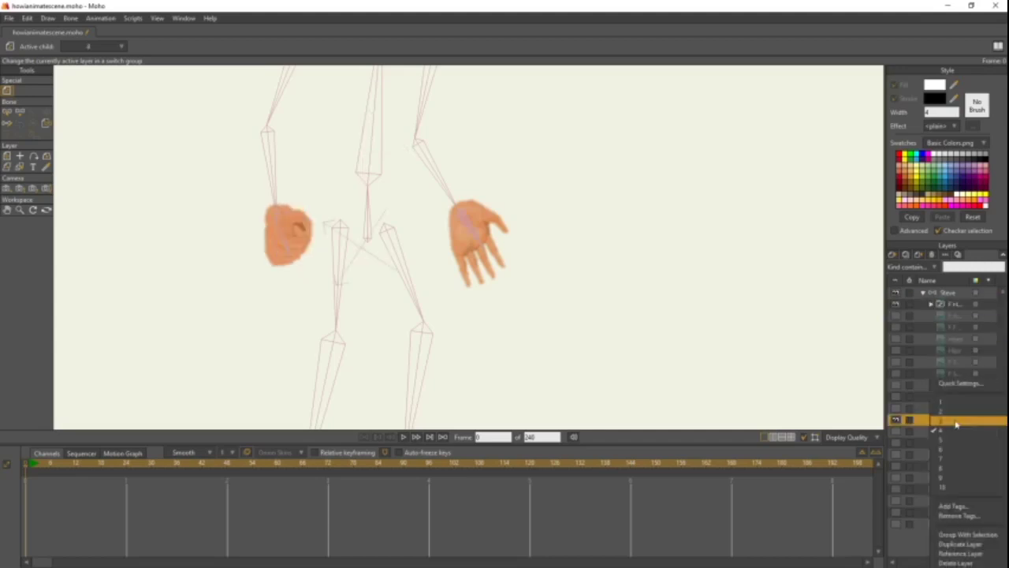
pyautogui.click(963, 488)
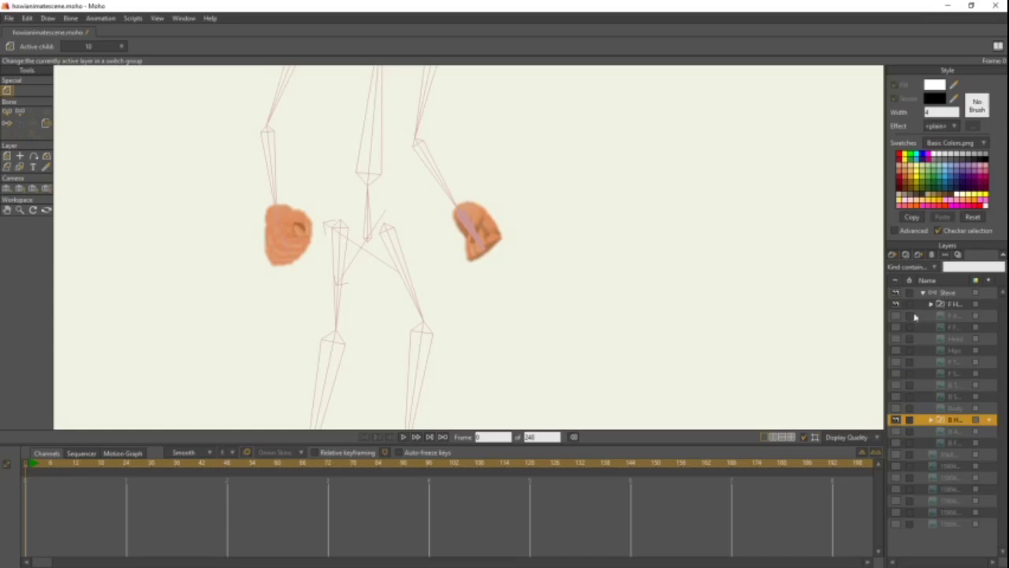
# - Make all of Steve's hidden body-part layers visible again and collapse the Steve bone layer
pyautogui.moveTo(896, 320); pyautogui.dragTo(898, 410)
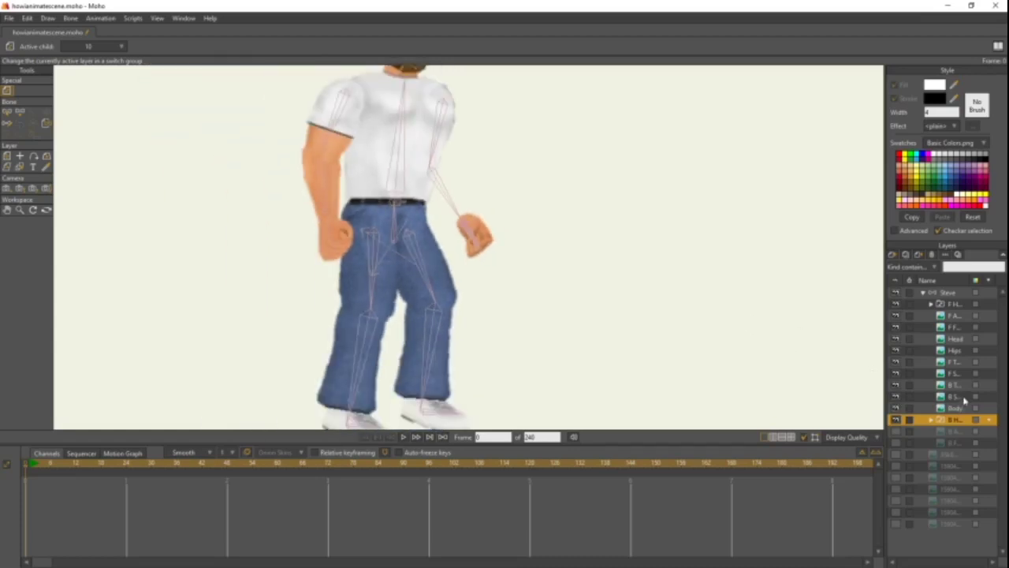
pyautogui.moveTo(896, 431); pyautogui.dragTo(897, 449)
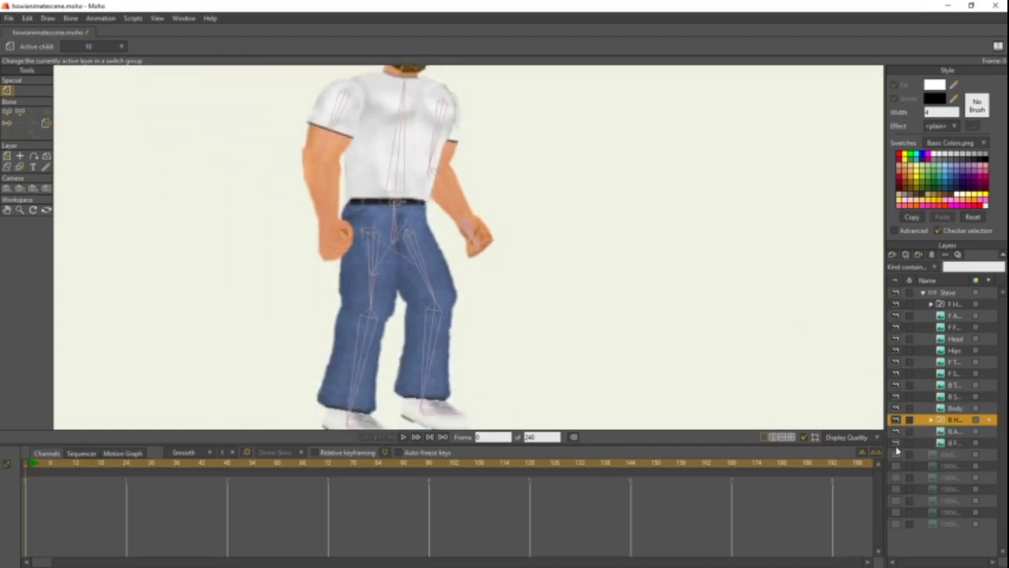
pyautogui.click(923, 294)
# - Test the complete character by raising both of Steve's arms outward with Manipulate Bones
pyautogui.scroll(2, 507, 264)
pyautogui.scroll(-5, 503, 300)
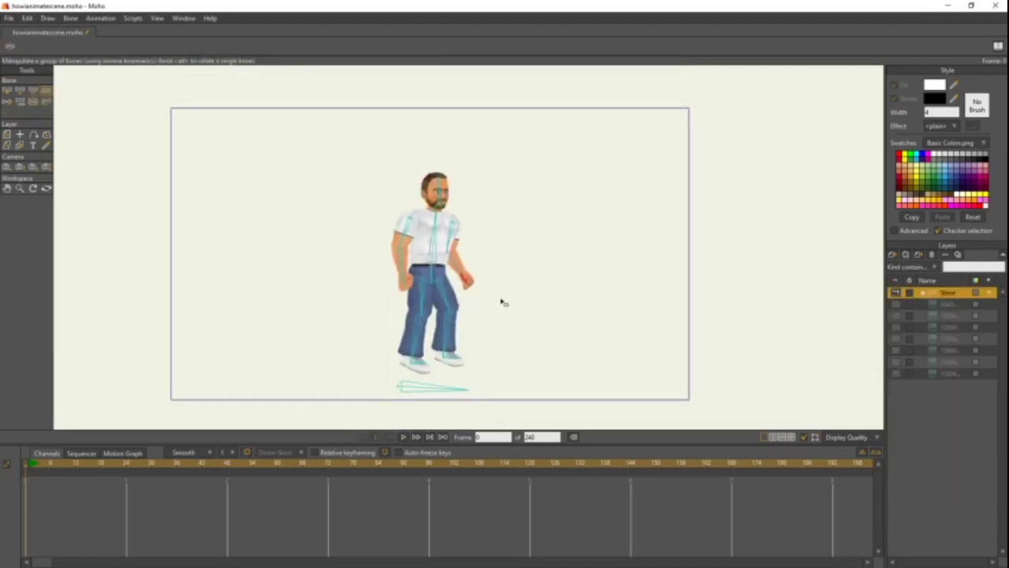
pyautogui.moveTo(406, 278); pyautogui.dragTo(355, 244)
pyautogui.moveTo(476, 273); pyautogui.dragTo(538, 216)
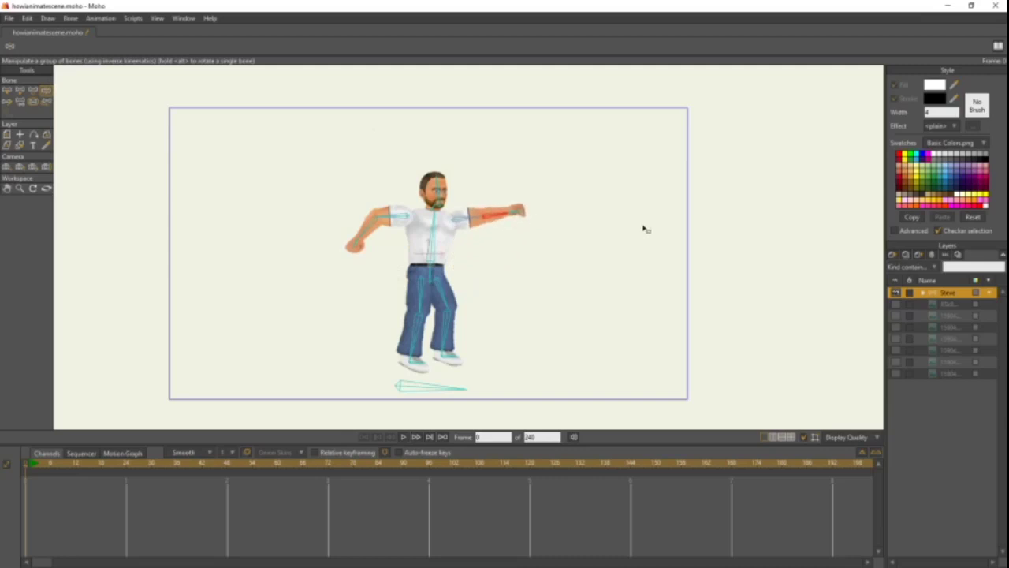
# - Expand the Steve layer and switch F Hands to hand 10 and B Hand to hand 3
pyautogui.click(923, 293)
pyautogui.rightClick(950, 304)
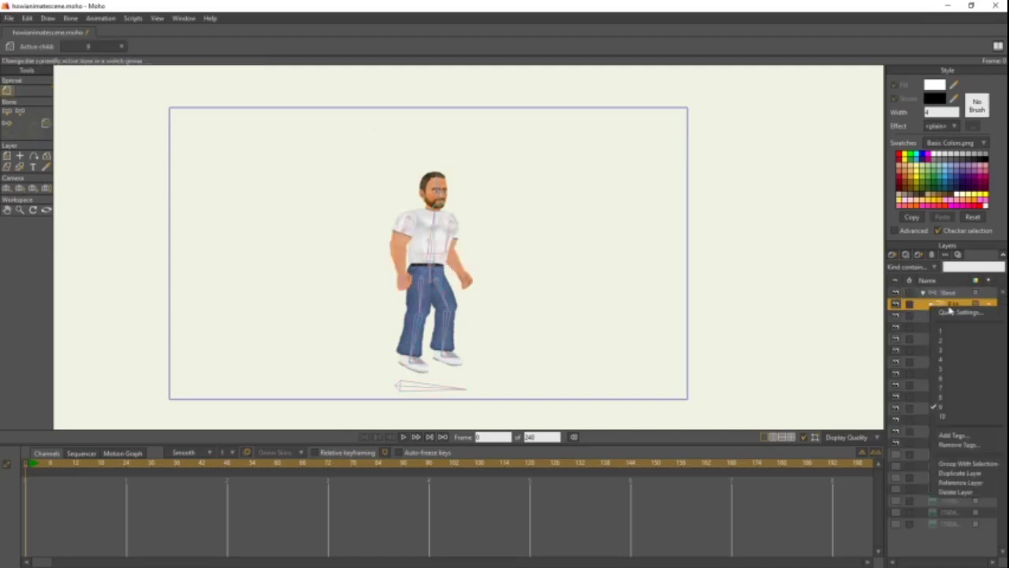
pyautogui.click(971, 417)
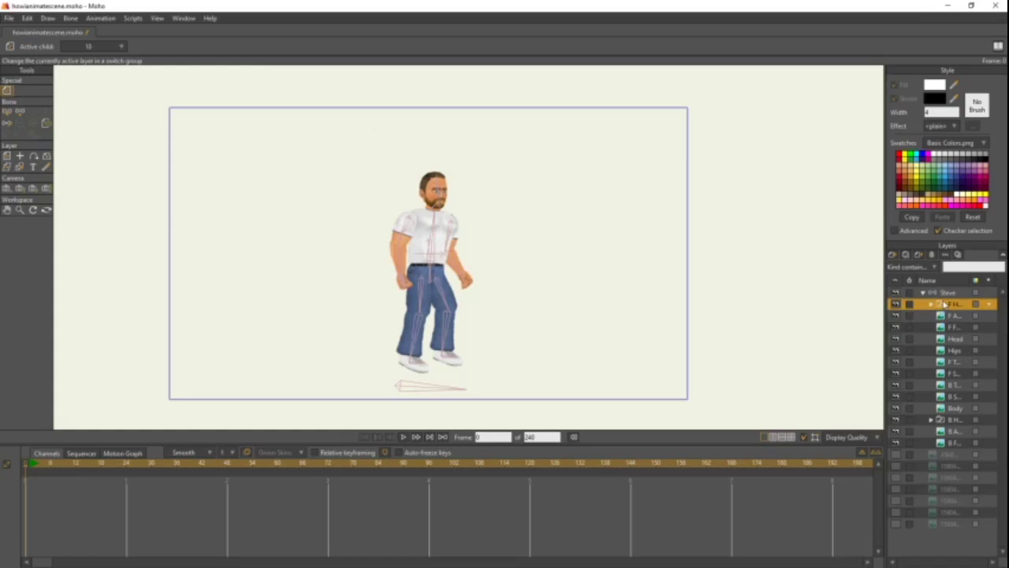
pyautogui.rightClick(950, 420)
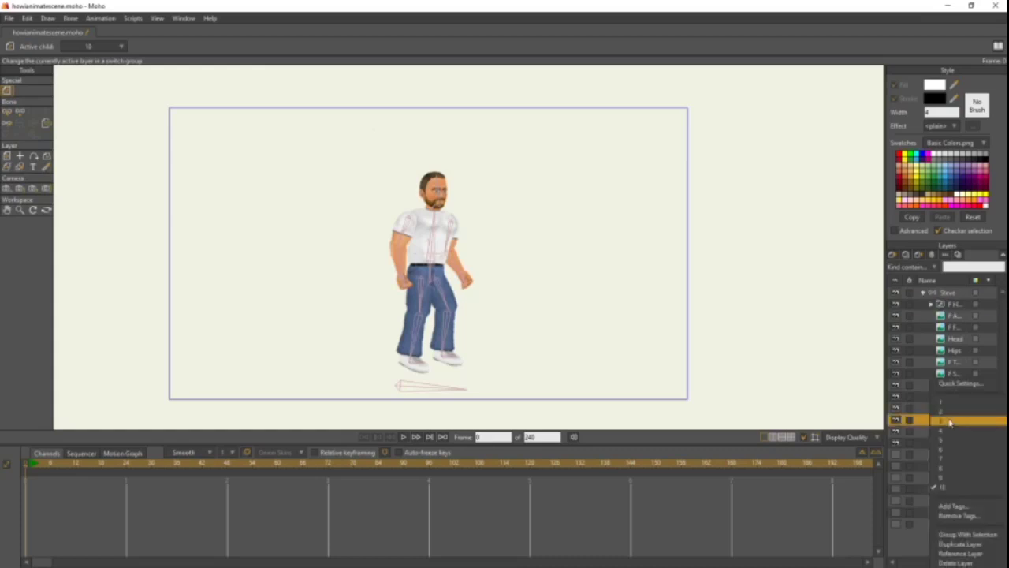
pyautogui.click(950, 423)
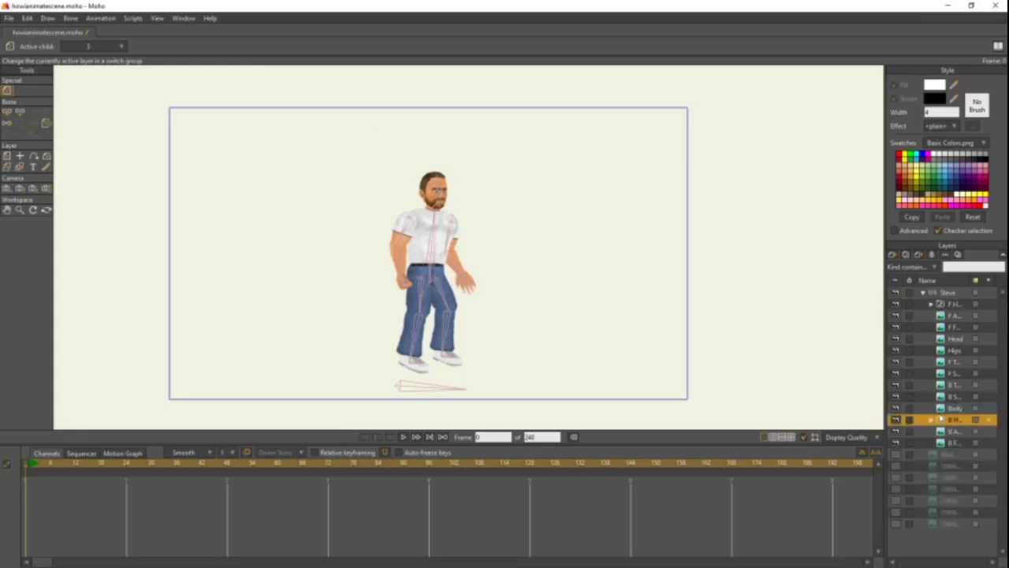